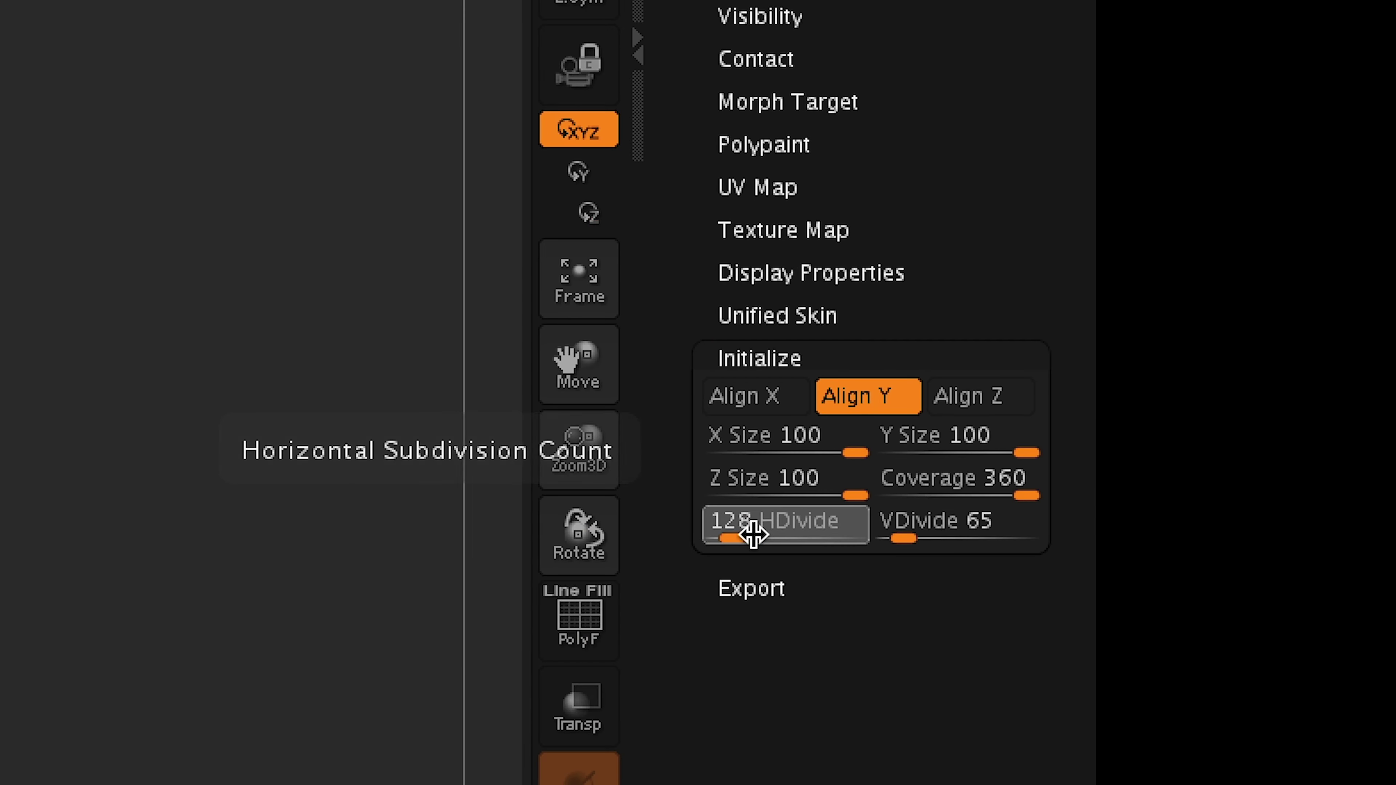
# Set the sphere's horizontal divisions to 605 and vertical divisions to 238, and convert it to a PolyMesh3D.
pyautogui.moveTo(753, 534); pyautogui.dragTo(800, 536)
pyautogui.moveTo(916, 534); pyautogui.dragTo(954, 544)
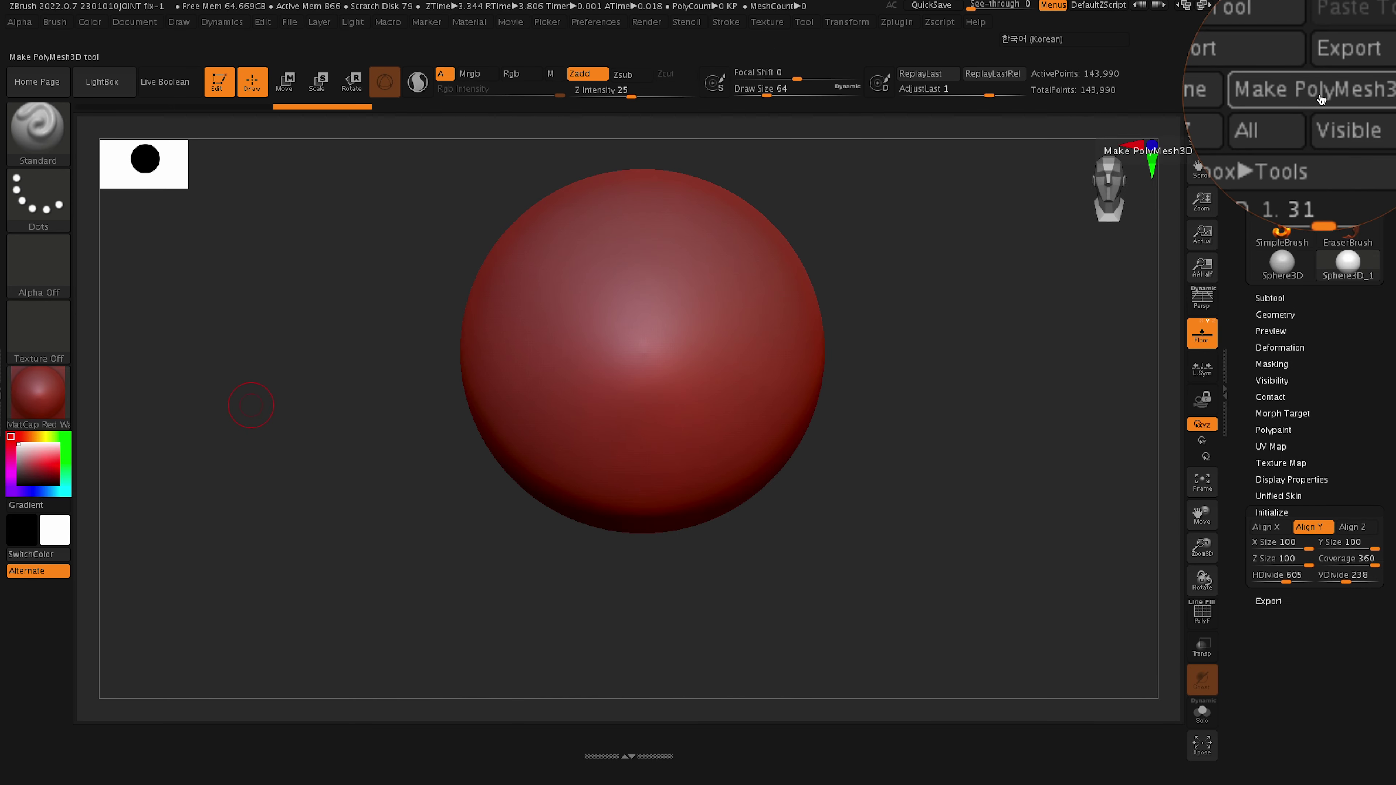
pyautogui.click(1331, 94)
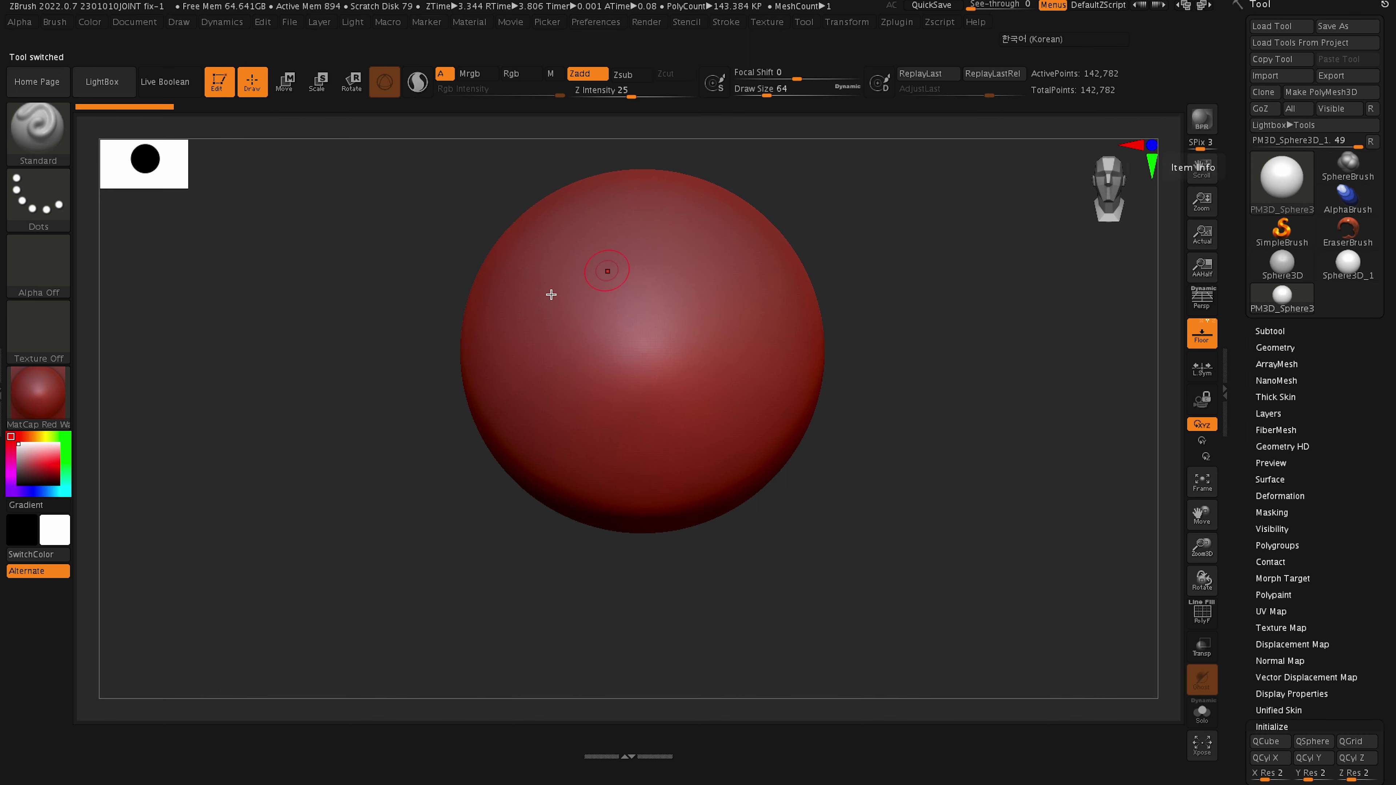
# Apply the MatCap Gray material to the sphere and set the brush draw size to about 116.
pyautogui.click(43, 396)
pyautogui.click(323, 377)
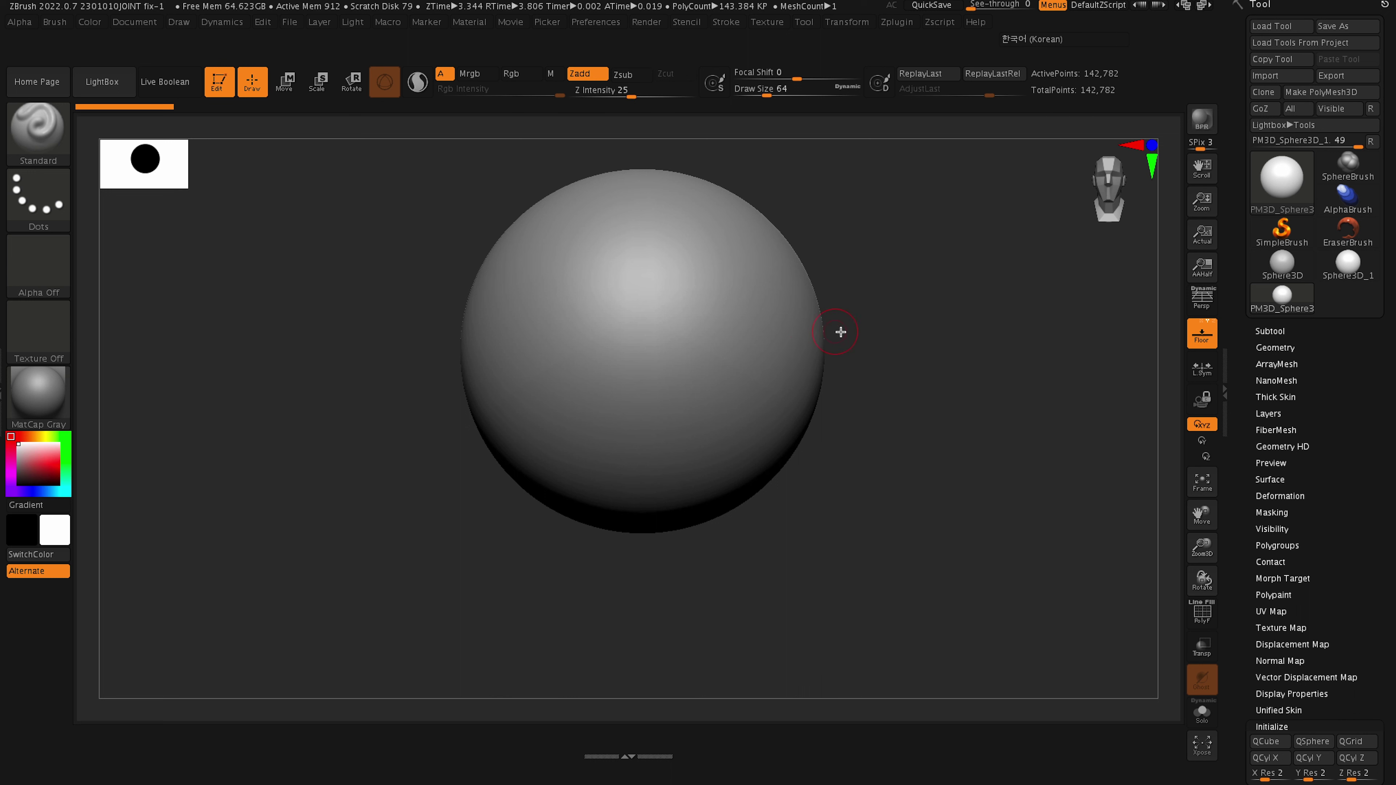
pyautogui.press('space')
pyautogui.moveTo(917, 364); pyautogui.dragTo(933, 330)
# Turn on X symmetry and sculpt a pair of mirrored vertical ridges on the front of the sphere.
pyautogui.press('x')
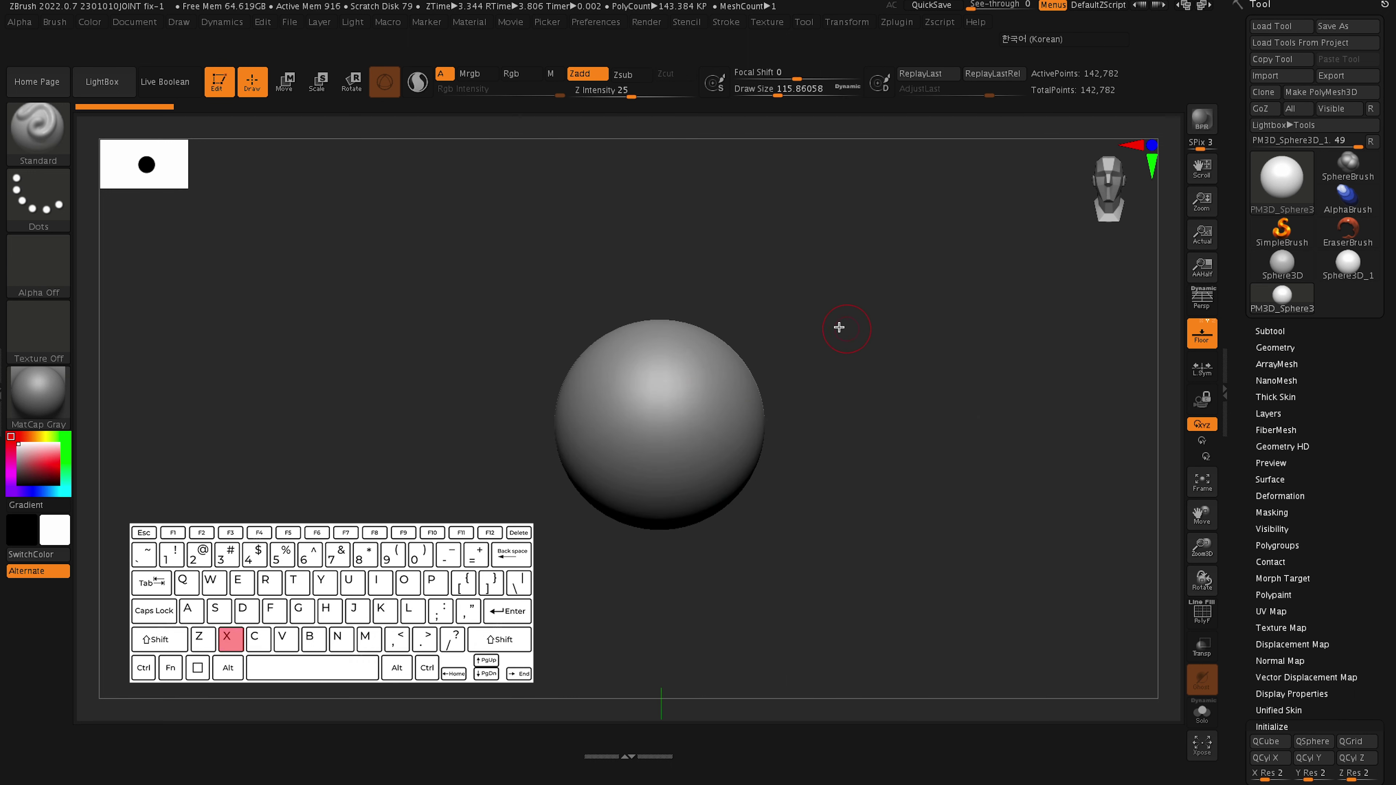
pyautogui.moveTo(722, 378)
pyautogui.mouseDown()
pyautogui.moveTo(742, 459)
pyautogui.moveTo(717, 401)
pyautogui.mouseUp()
pyautogui.moveTo(830, 451)
pyautogui.keyDown('alt'); pyautogui.mouseDown()
pyautogui.moveTo(854, 418)
pyautogui.moveTo(855, 465)
pyautogui.moveTo(765, 428)
pyautogui.moveTo(882, 372)
pyautogui.moveTo(879, 358)
pyautogui.mouseUp(); pyautogui.keyUp('alt')
pyautogui.moveTo(853, 338)
pyautogui.keyDown('alt'); pyautogui.mouseDown()
pyautogui.moveTo(873, 458)
pyautogui.moveTo(875, 348)
pyautogui.mouseUp(); pyautogui.keyUp('alt')
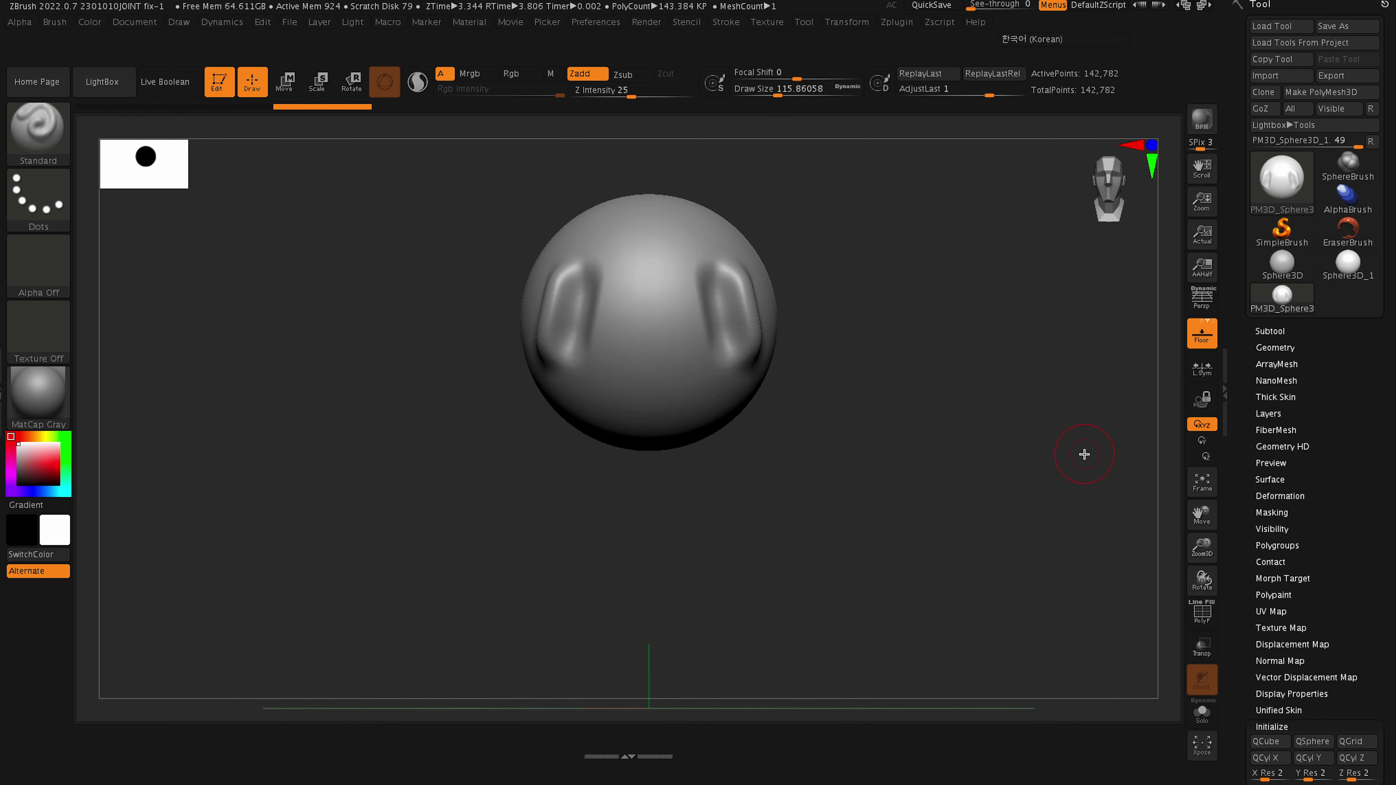
# Turn off X symmetry and sculpt several raised strokes across only the left side of the sphere.
pyautogui.press('x')
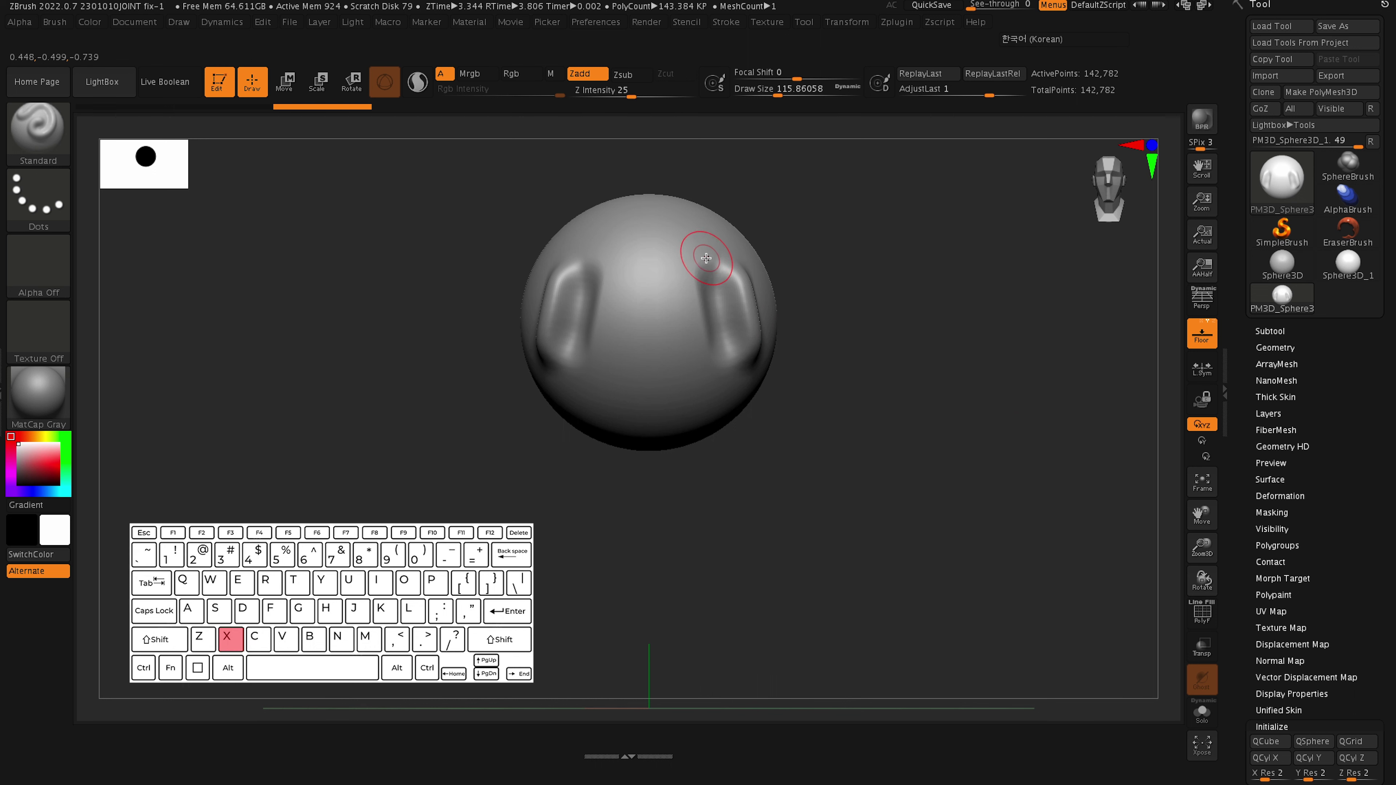
pyautogui.moveTo(882, 378)
pyautogui.mouseDown()
pyautogui.moveTo(929, 399)
pyautogui.moveTo(970, 386)
pyautogui.moveTo(929, 334)
pyautogui.moveTo(941, 328)
pyautogui.mouseUp()
pyautogui.moveTo(555, 368); pyautogui.dragTo(554, 487)
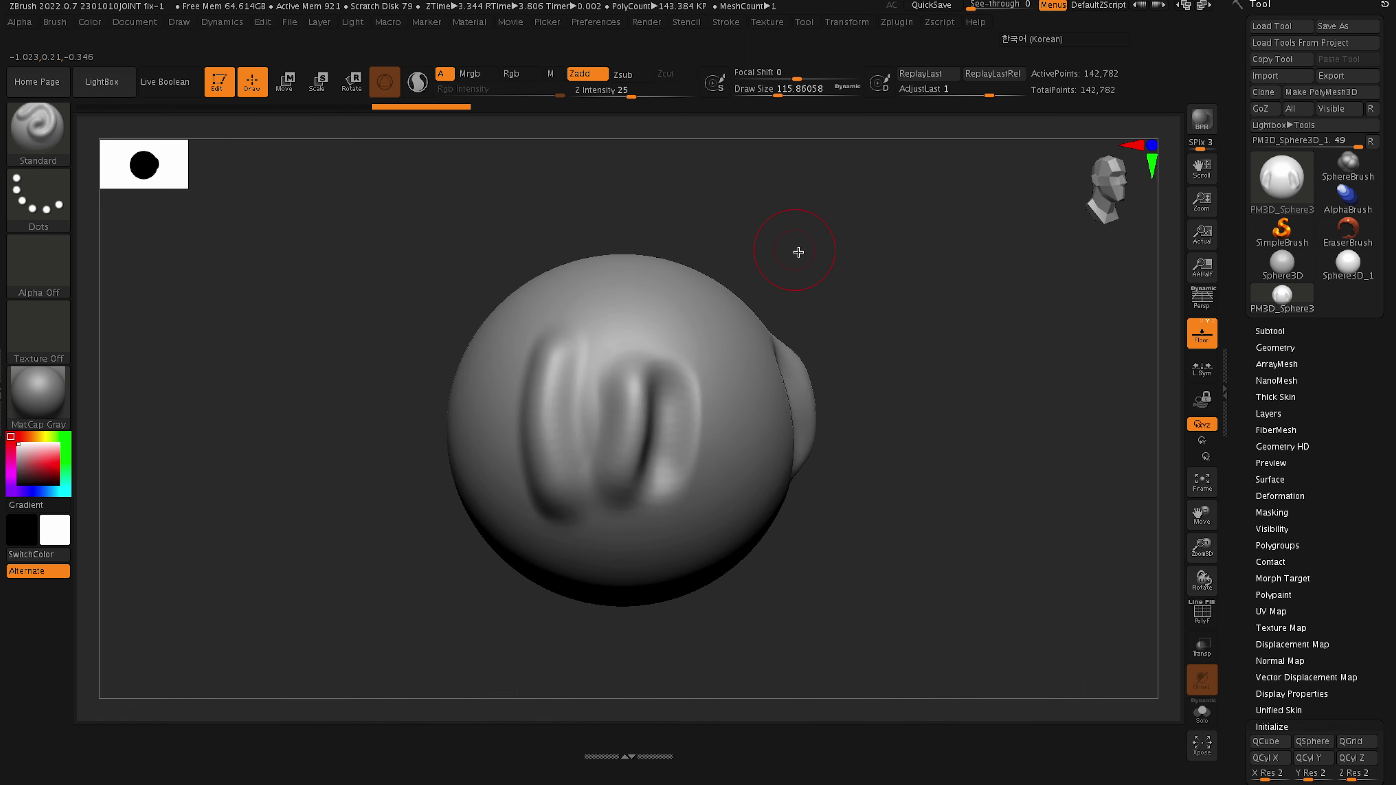
pyautogui.moveTo(792, 250); pyautogui.dragTo(857, 257)
pyautogui.moveTo(541, 347); pyautogui.dragTo(605, 341)
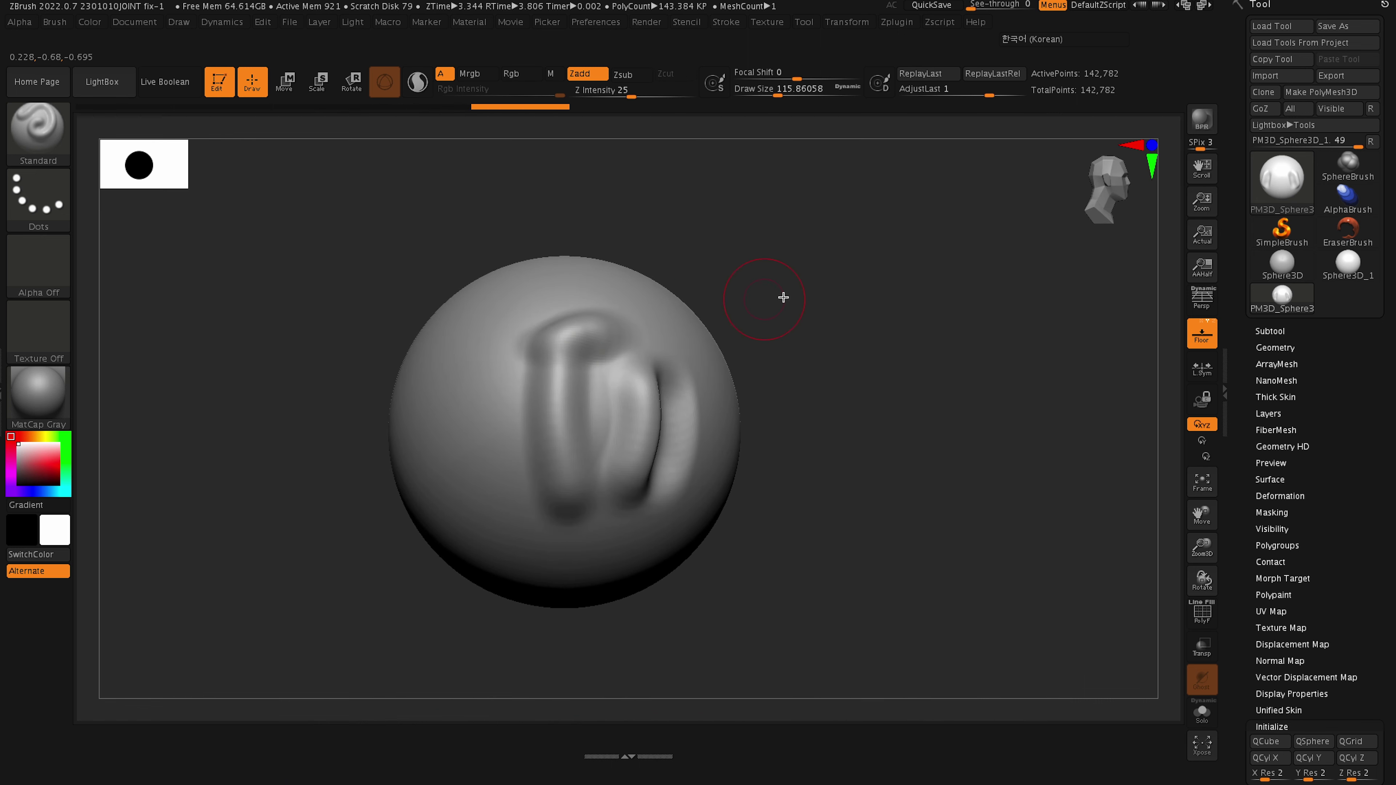
pyautogui.moveTo(731, 304); pyautogui.dragTo(674, 309)
pyautogui.moveTo(596, 333)
pyautogui.mouseDown()
pyautogui.moveTo(545, 409)
pyautogui.moveTo(603, 503)
pyautogui.mouseUp()
pyautogui.keyDown('shift'); pyautogui.moveTo(819, 281); pyautogui.dragTo(746, 291); pyautogui.keyUp('shift')
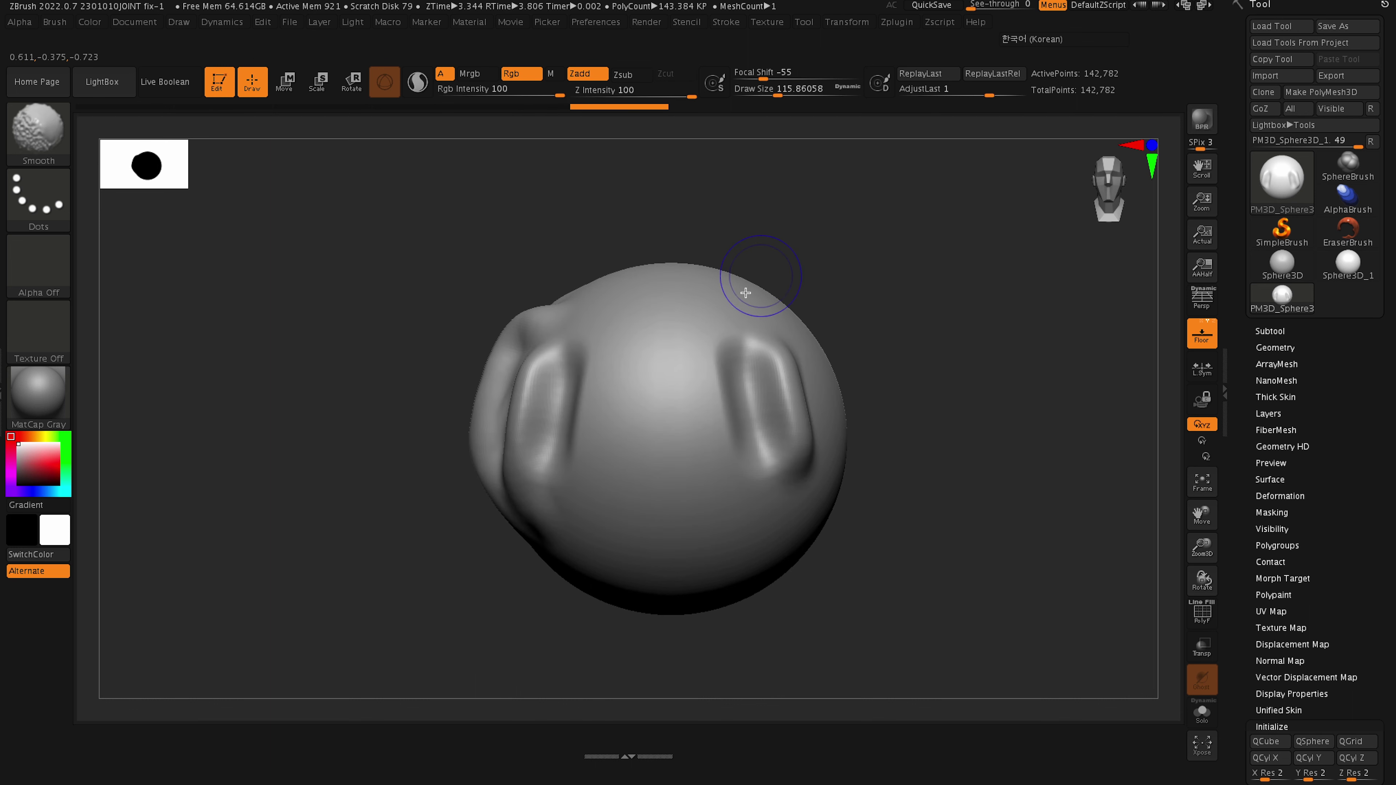
pyautogui.moveTo(580, 318)
pyautogui.mouseDown()
pyautogui.moveTo(587, 448)
pyautogui.moveTo(536, 499)
pyautogui.moveTo(522, 452)
pyautogui.mouseUp()
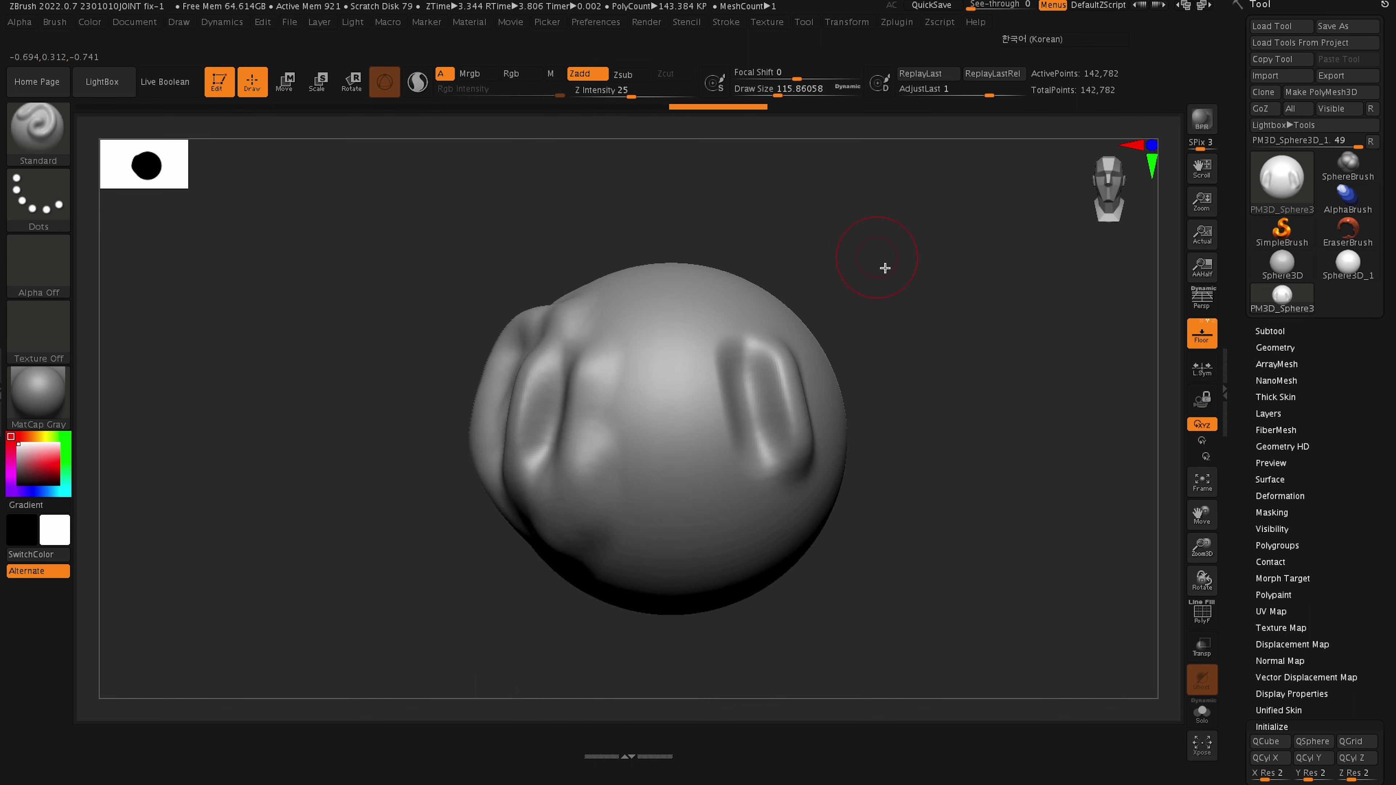
# Copy the one-sided sculpting onto the other half of the sphere with Modify Topology's Mirror And Weld.
pyautogui.moveTo(913, 317); pyautogui.dragTo(953, 410)
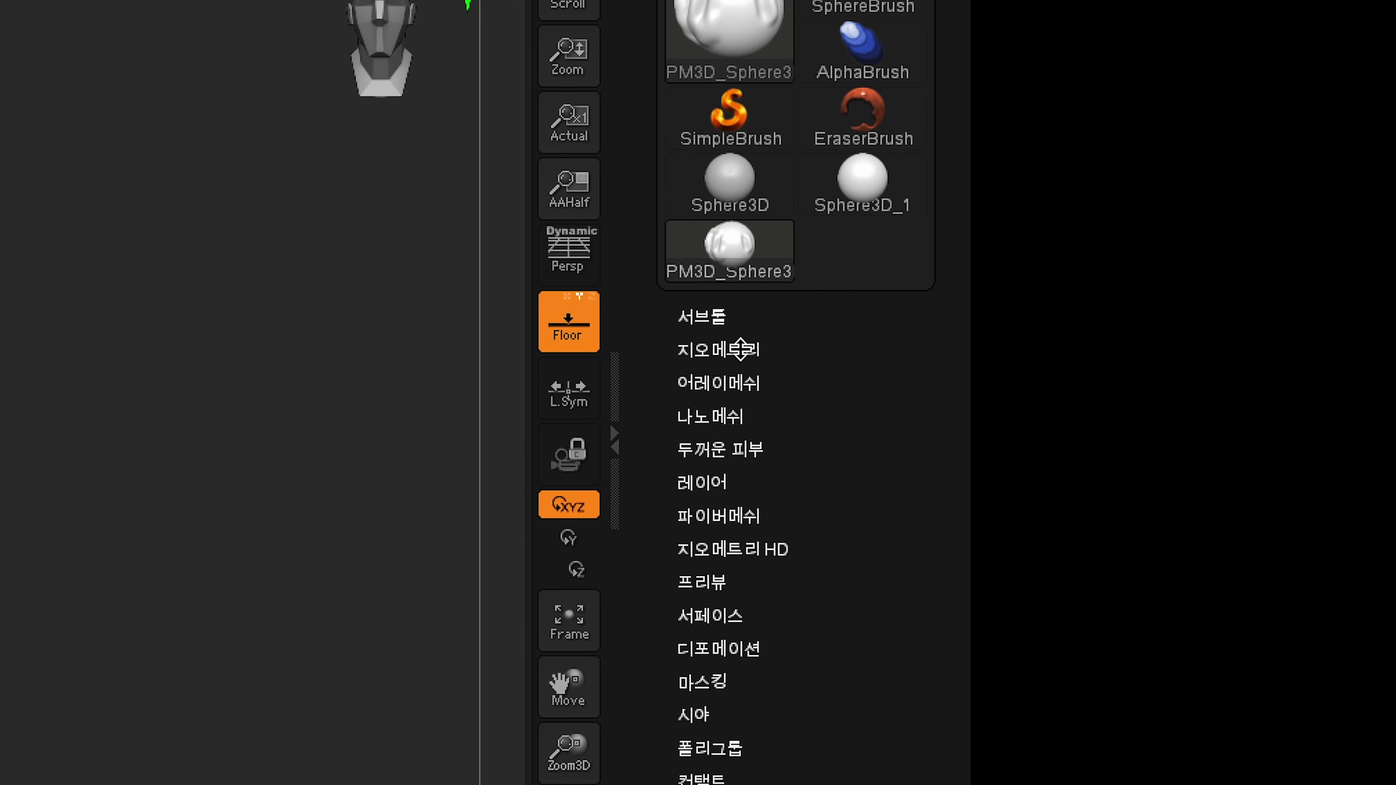
pyautogui.click(737, 350)
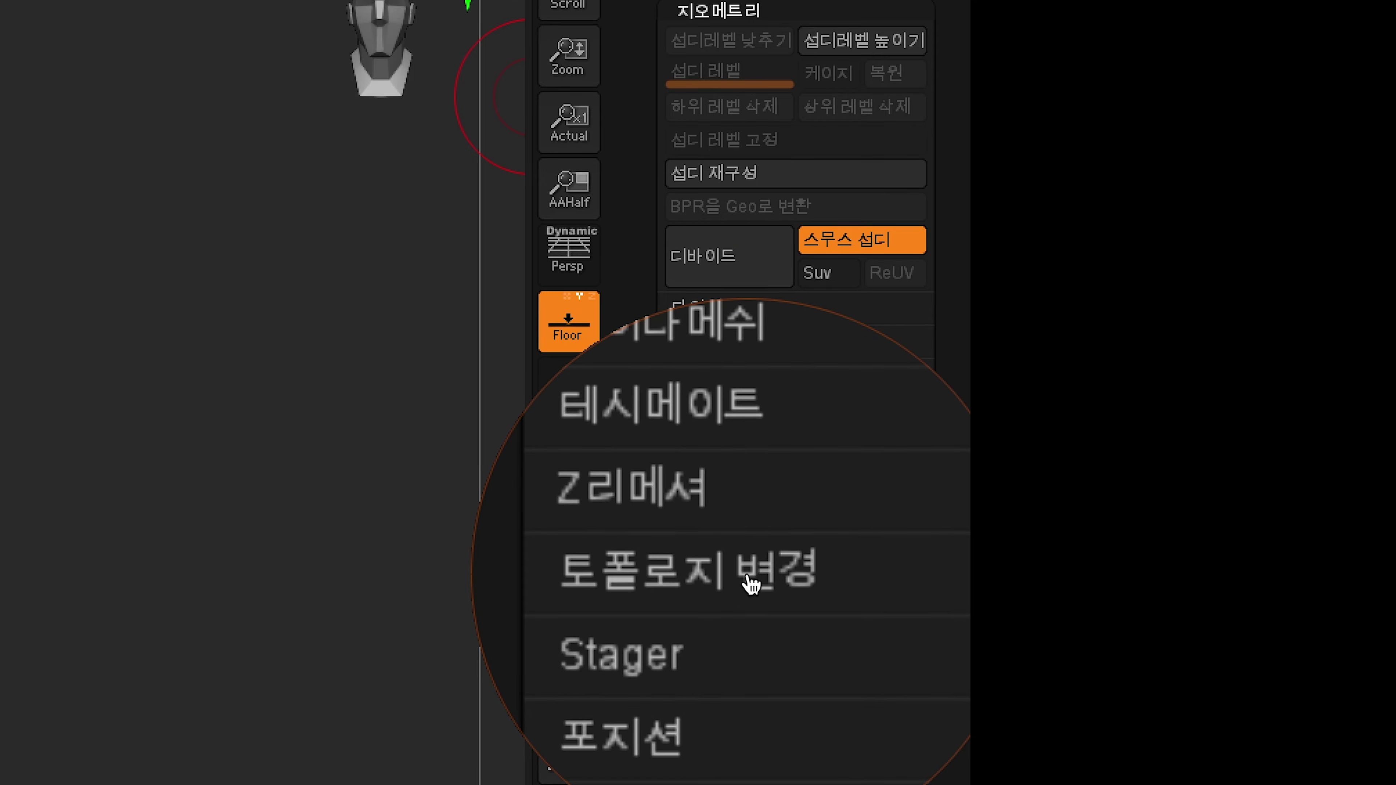
pyautogui.click(747, 573)
pyautogui.moveTo(653, 635); pyautogui.dragTo(653, 481)
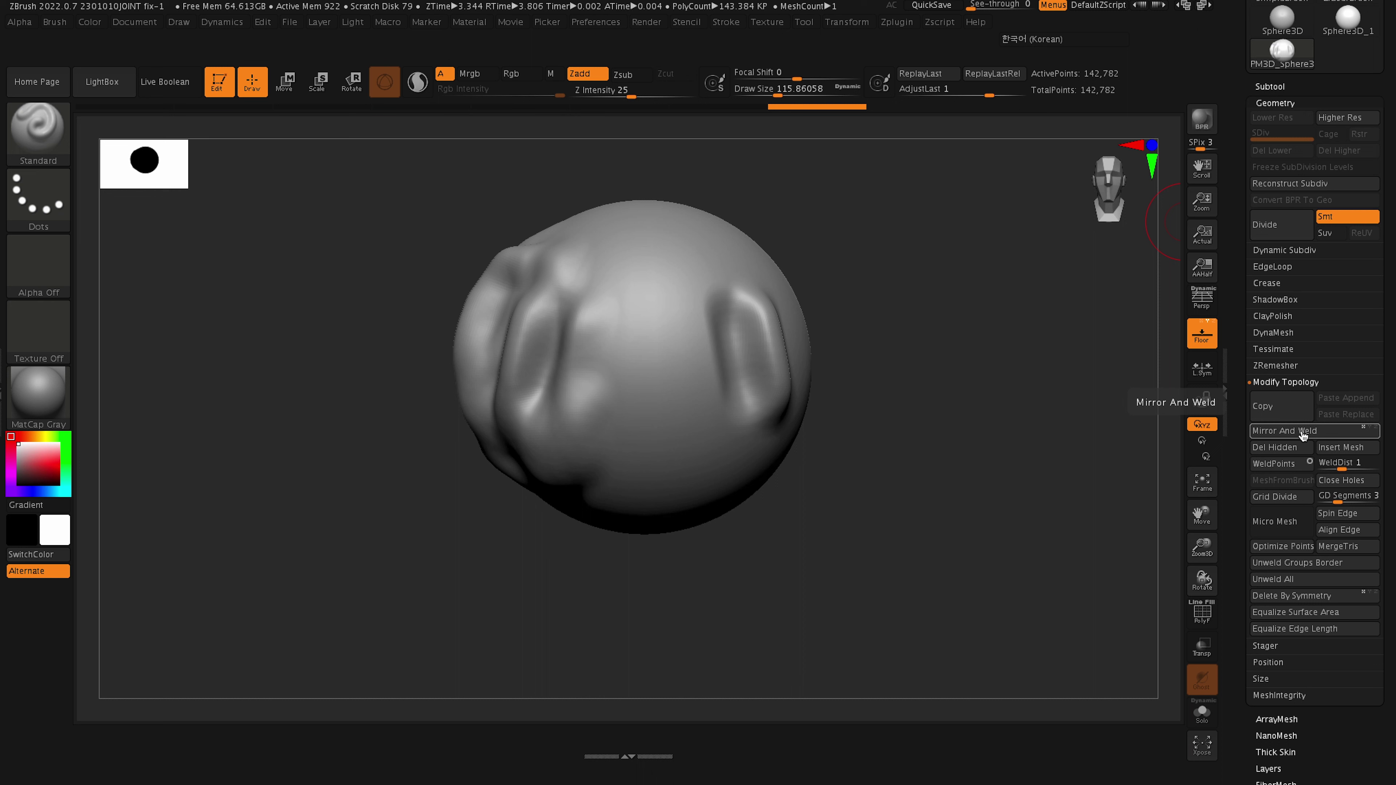
pyautogui.click(1303, 432)
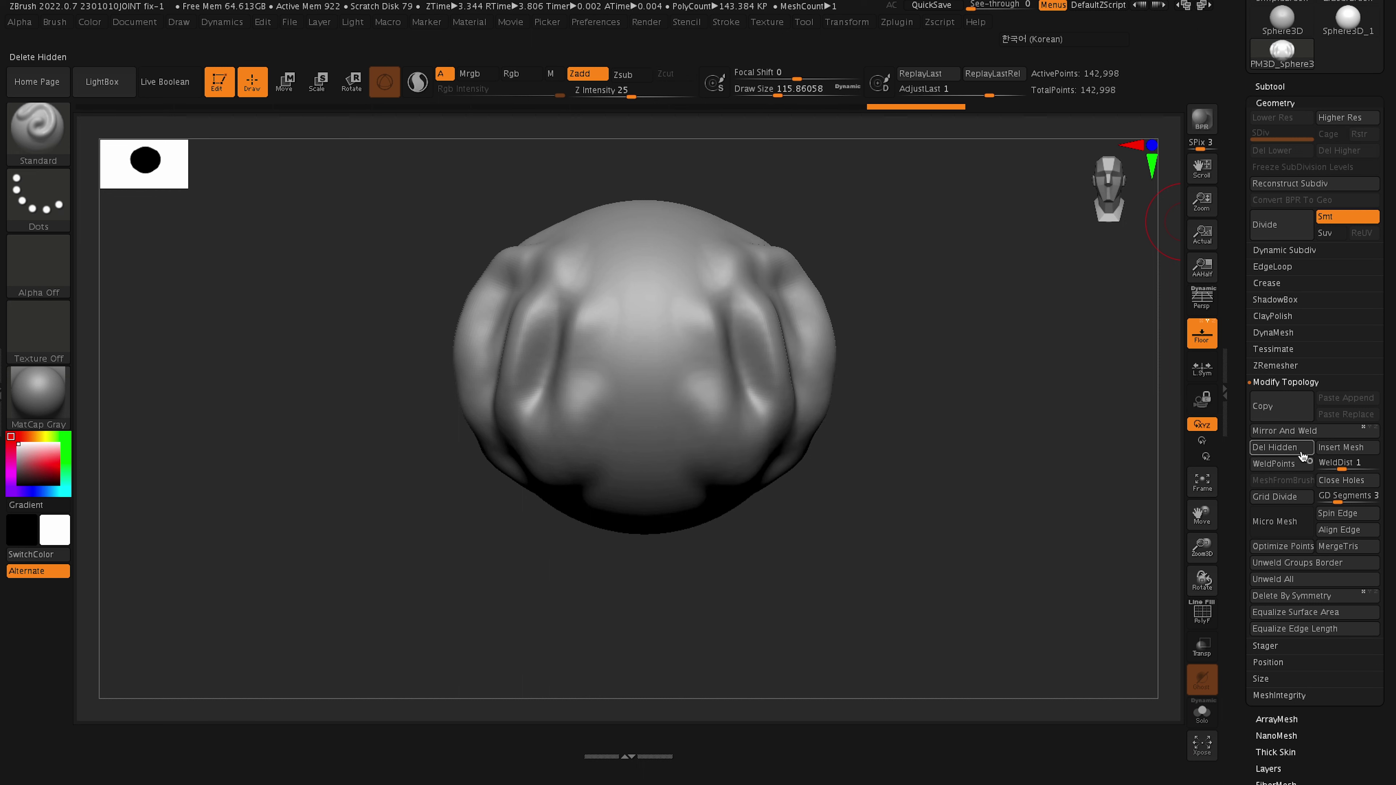
# Sculpt several raised strokes on the upper right half of the model only, without symmetry.
pyautogui.scroll(-5, 957, 535)
pyautogui.scroll(4, 955, 533)
pyautogui.moveTo(955, 534)
pyautogui.mouseDown()
pyautogui.moveTo(907, 532)
pyautogui.moveTo(922, 536)
pyautogui.moveTo(620, 315)
pyautogui.mouseUp()
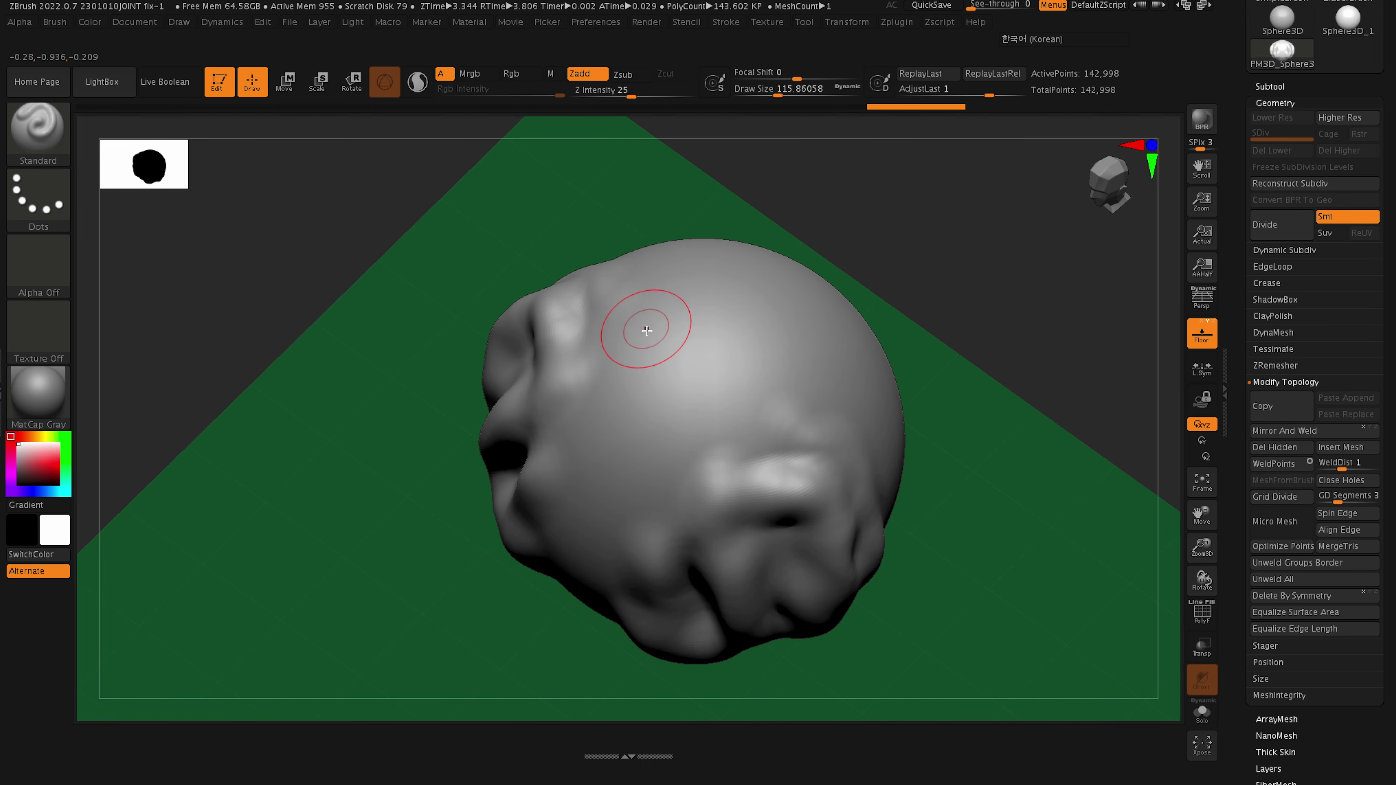
pyautogui.moveTo(828, 379)
pyautogui.mouseDown()
pyautogui.moveTo(742, 452)
pyautogui.moveTo(830, 379)
pyautogui.mouseUp()
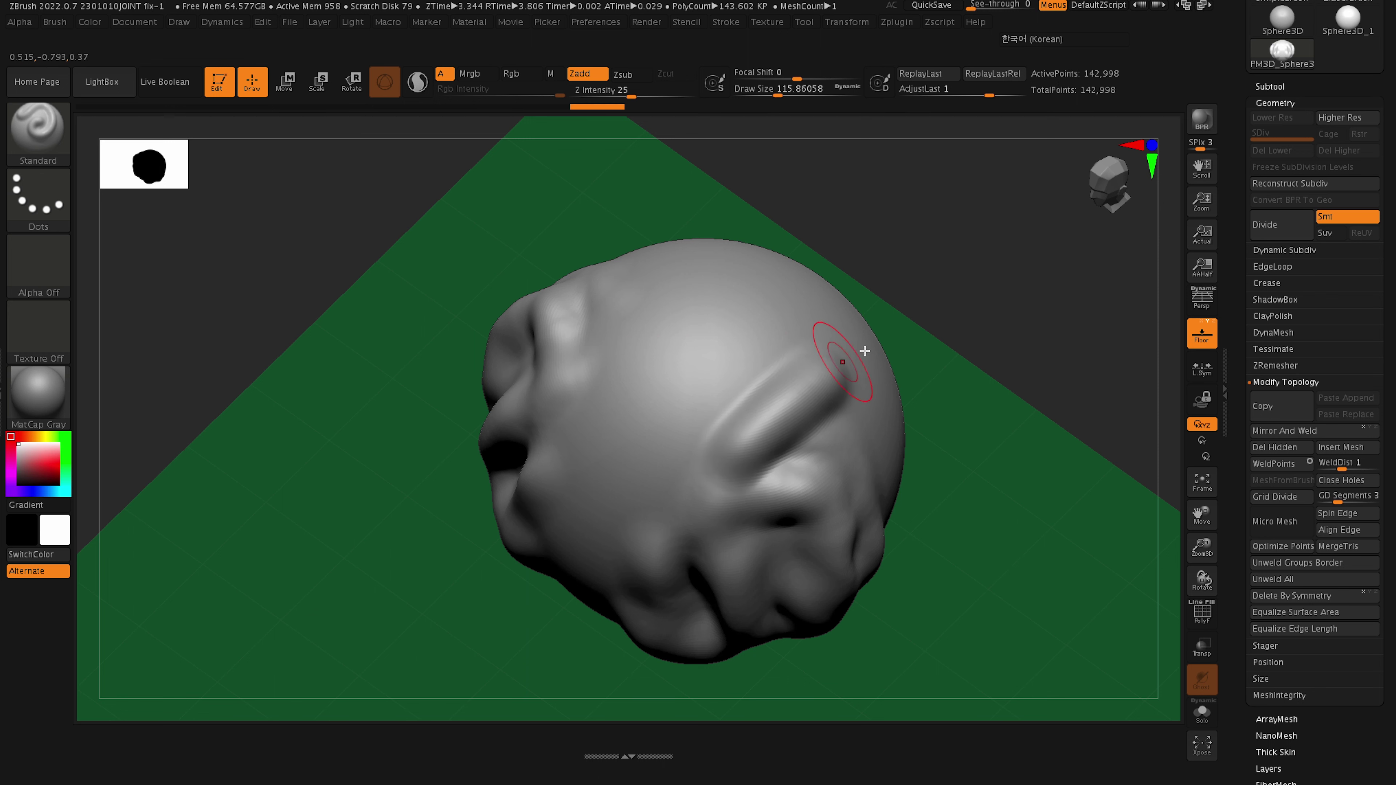
pyautogui.moveTo(976, 341)
pyautogui.mouseDown()
pyautogui.moveTo(901, 349)
pyautogui.moveTo(863, 418)
pyautogui.moveTo(874, 414)
pyautogui.mouseUp()
pyautogui.moveTo(1027, 281)
pyautogui.mouseDown()
pyautogui.moveTo(1082, 224)
pyautogui.moveTo(1086, 192)
pyautogui.mouseUp()
pyautogui.moveTo(789, 453)
pyautogui.mouseDown()
pyautogui.moveTo(688, 498)
pyautogui.moveTo(706, 504)
pyautogui.mouseUp()
pyautogui.moveTo(976, 342)
pyautogui.keyDown('shift'); pyautogui.mouseDown()
pyautogui.moveTo(1007, 302)
pyautogui.moveTo(1017, 148)
pyautogui.mouseUp(); pyautogui.keyUp('shift')
pyautogui.moveTo(740, 472)
pyautogui.mouseDown()
pyautogui.moveTo(739, 397)
pyautogui.moveTo(707, 283)
pyautogui.moveTo(698, 490)
pyautogui.moveTo(804, 406)
pyautogui.moveTo(791, 377)
pyautogui.mouseUp()
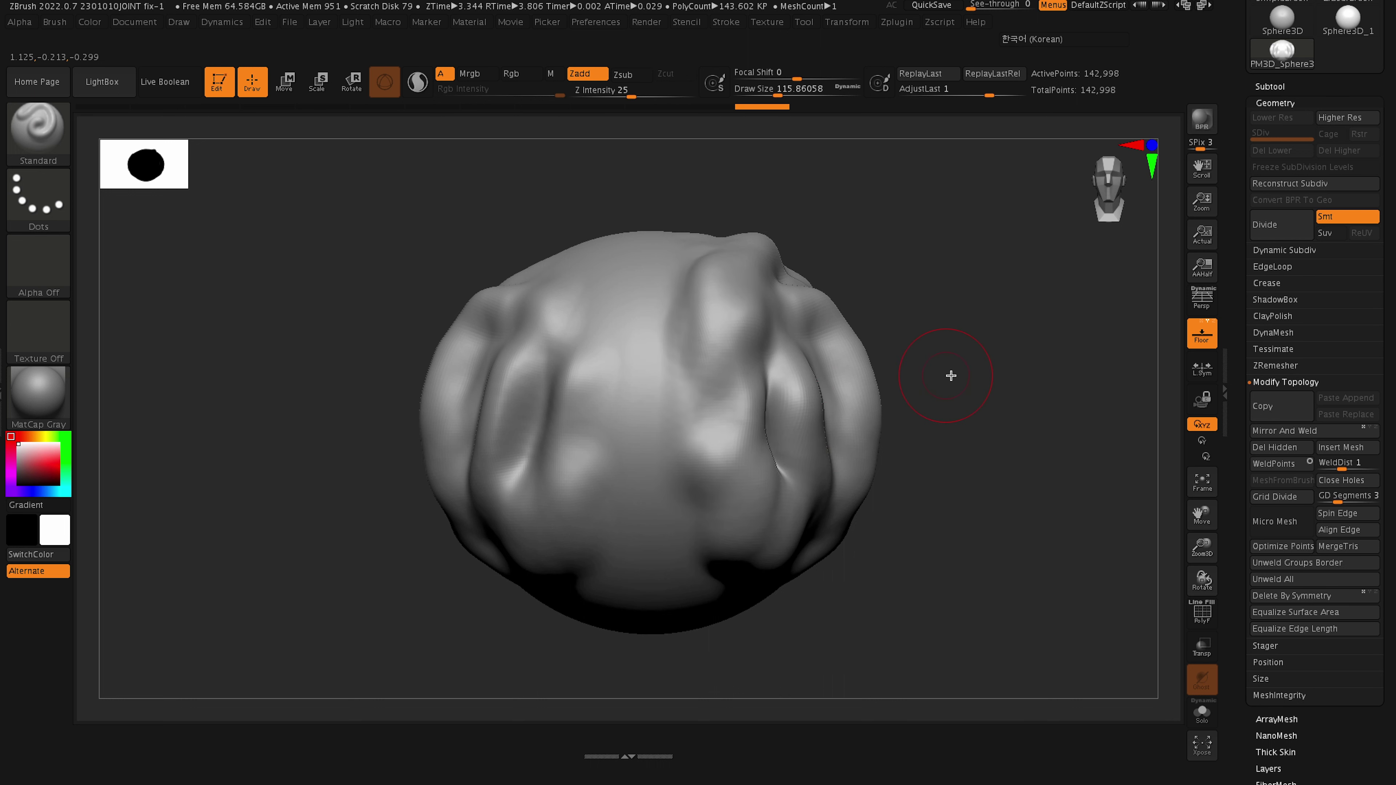
pyautogui.moveTo(935, 377); pyautogui.dragTo(964, 375, button='right')
pyautogui.moveTo(1023, 508)
pyautogui.mouseDown(button='right')
pyautogui.moveTo(1097, 564)
pyautogui.moveTo(926, 601)
pyautogui.mouseUp(button='right')
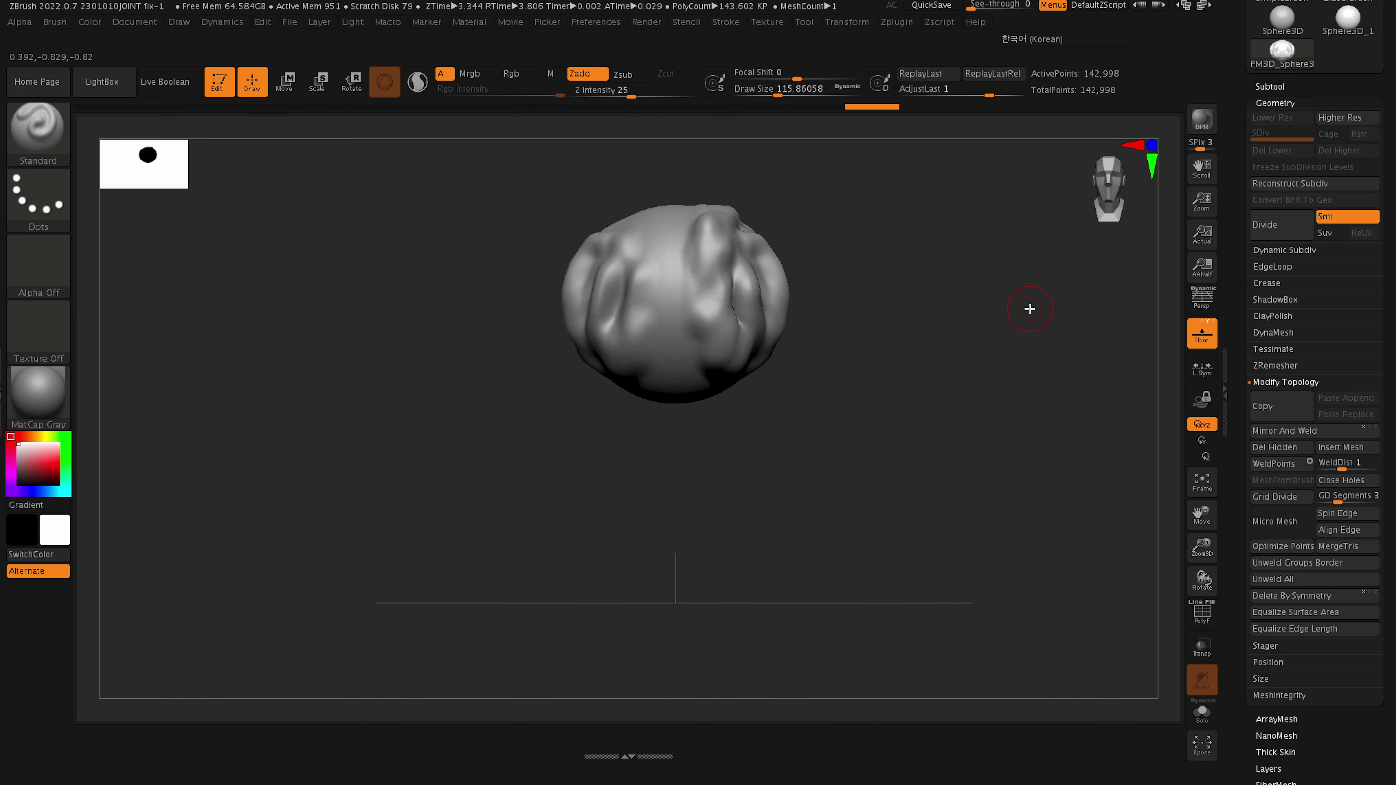
# Try Mirror And Weld on the one-sided strokes, undo it, and apply it again.
pyautogui.click(1306, 434)
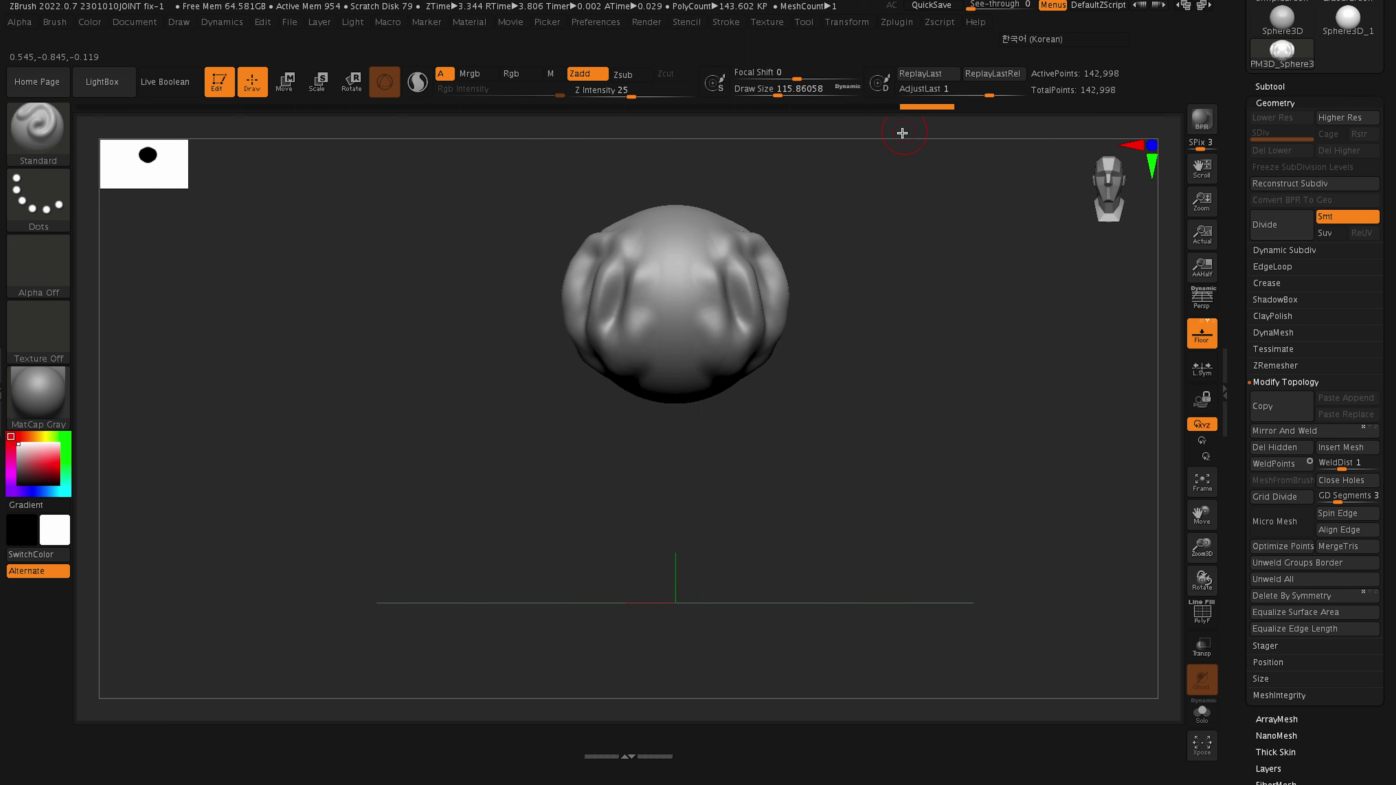
pyautogui.hotkey('ctrl', 'z')
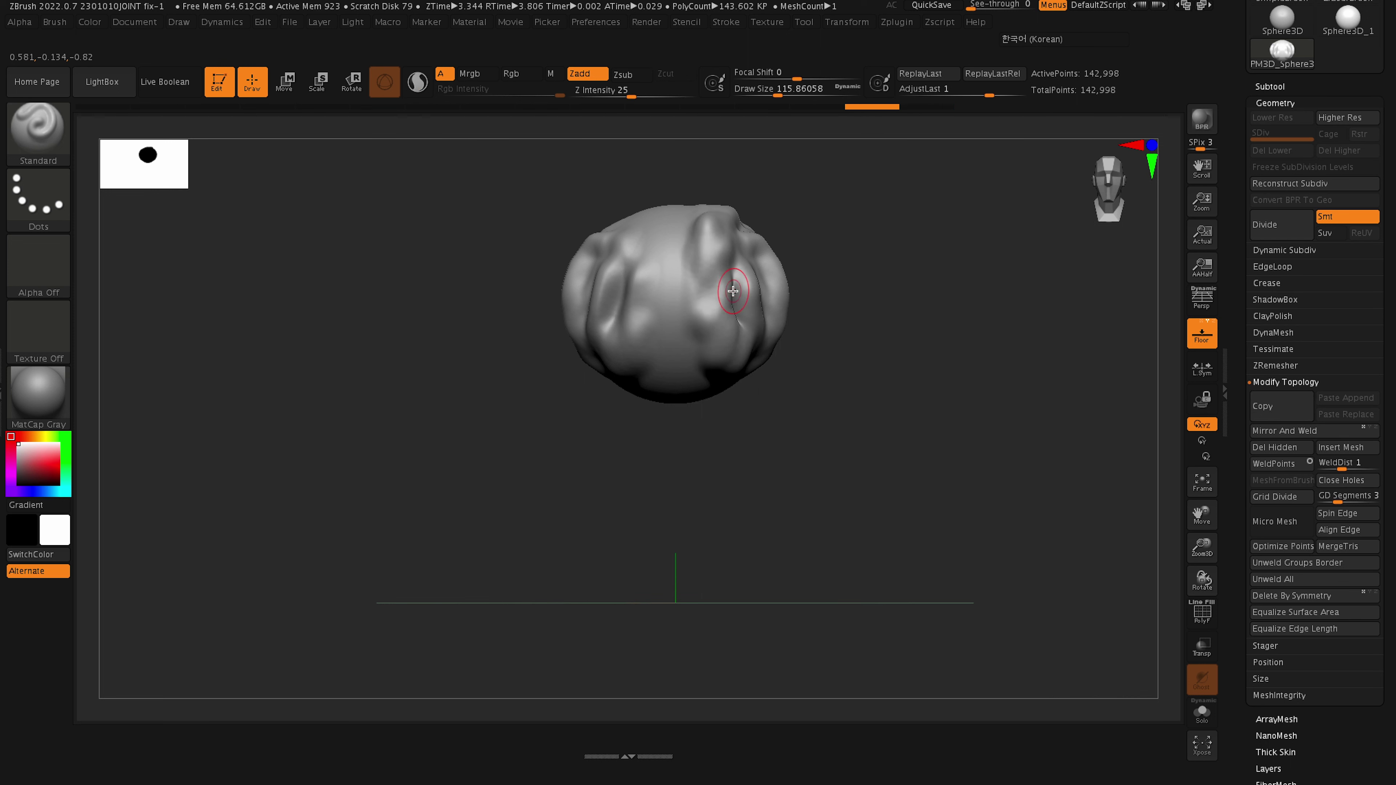
pyautogui.click(1284, 432)
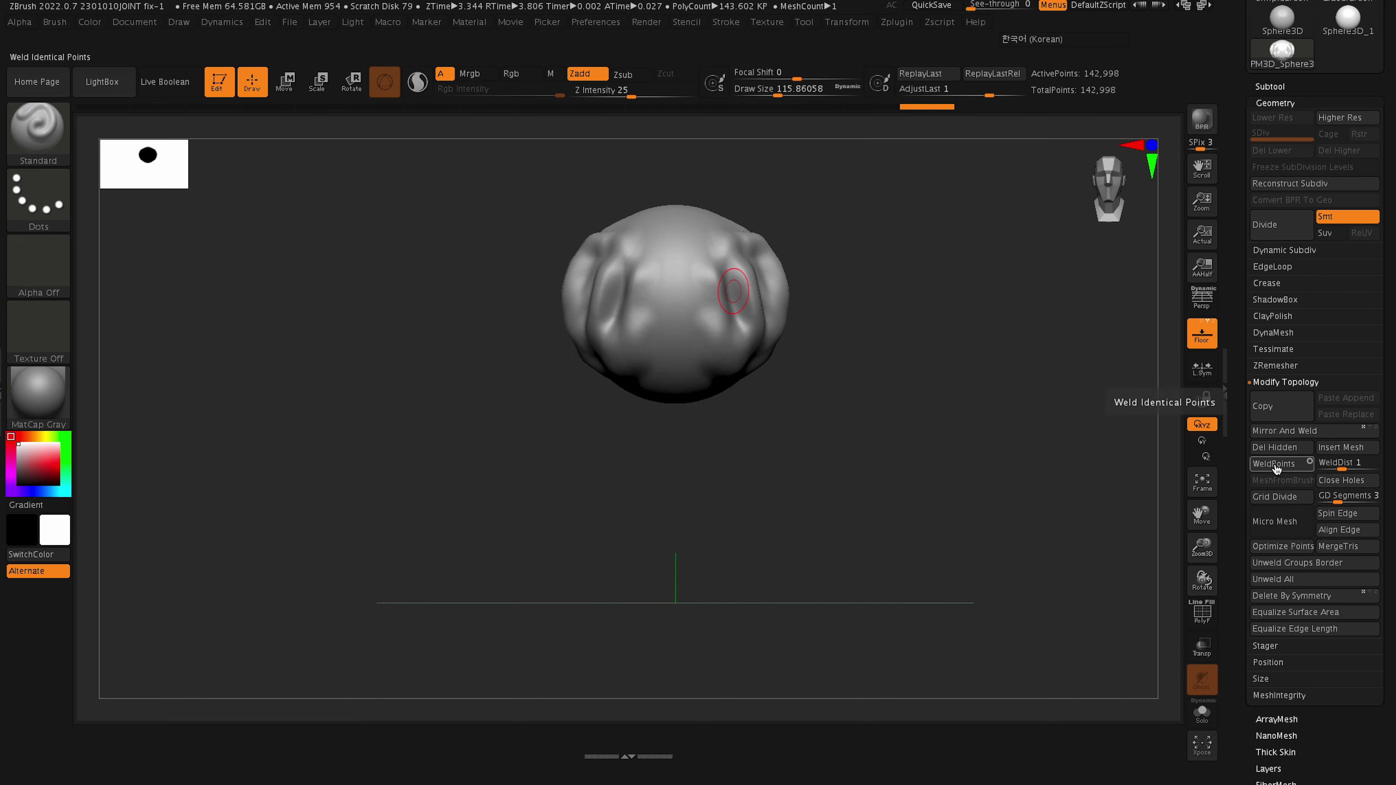
pyautogui.moveTo(1104, 542); pyautogui.dragTo(1023, 609)
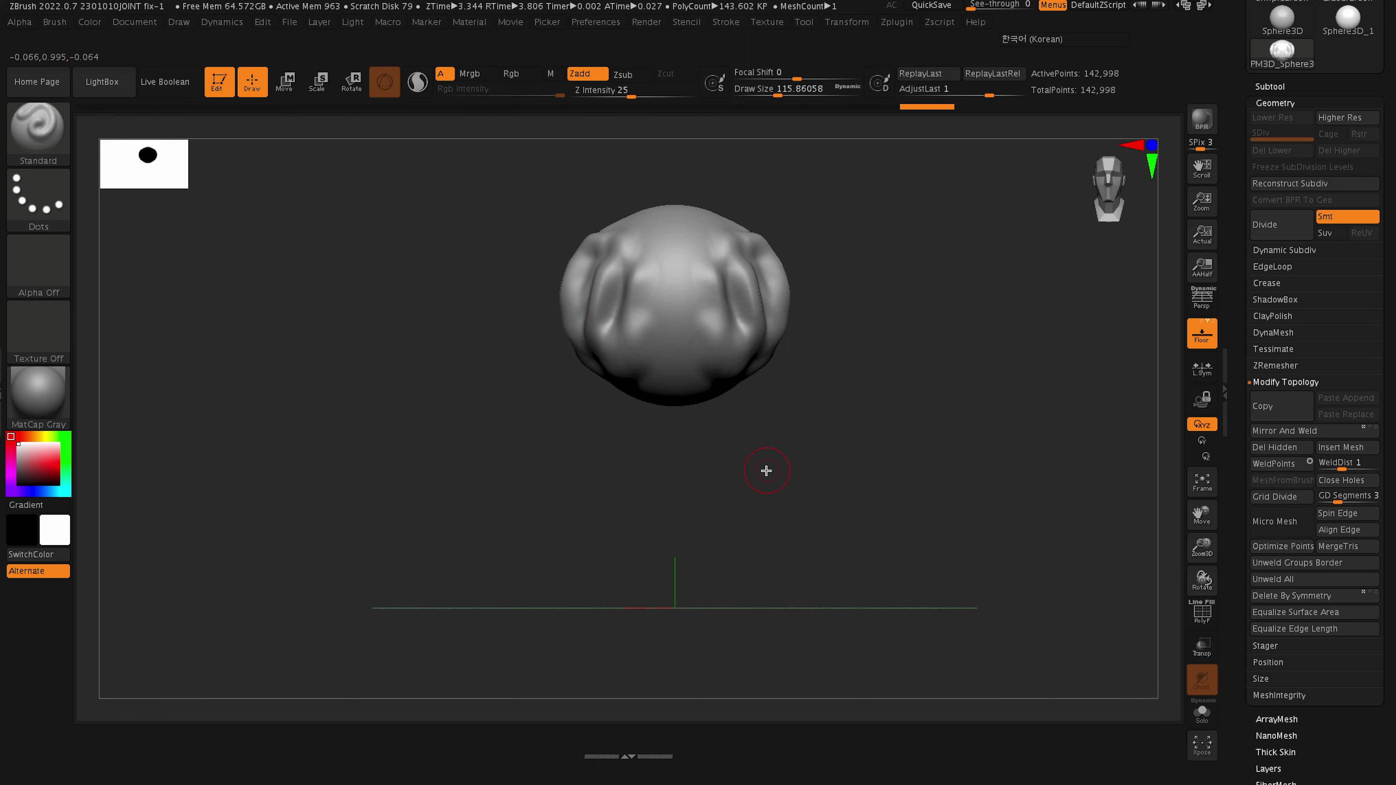
# Sculpt a raised ridge on the model's upper left half and copy it across with Mirror And Weld.
pyautogui.keyDown('alt'); pyautogui.moveTo(847, 329); pyautogui.dragTo(886, 394); pyautogui.keyUp('alt')
pyautogui.moveTo(570, 246); pyautogui.dragTo(584, 266)
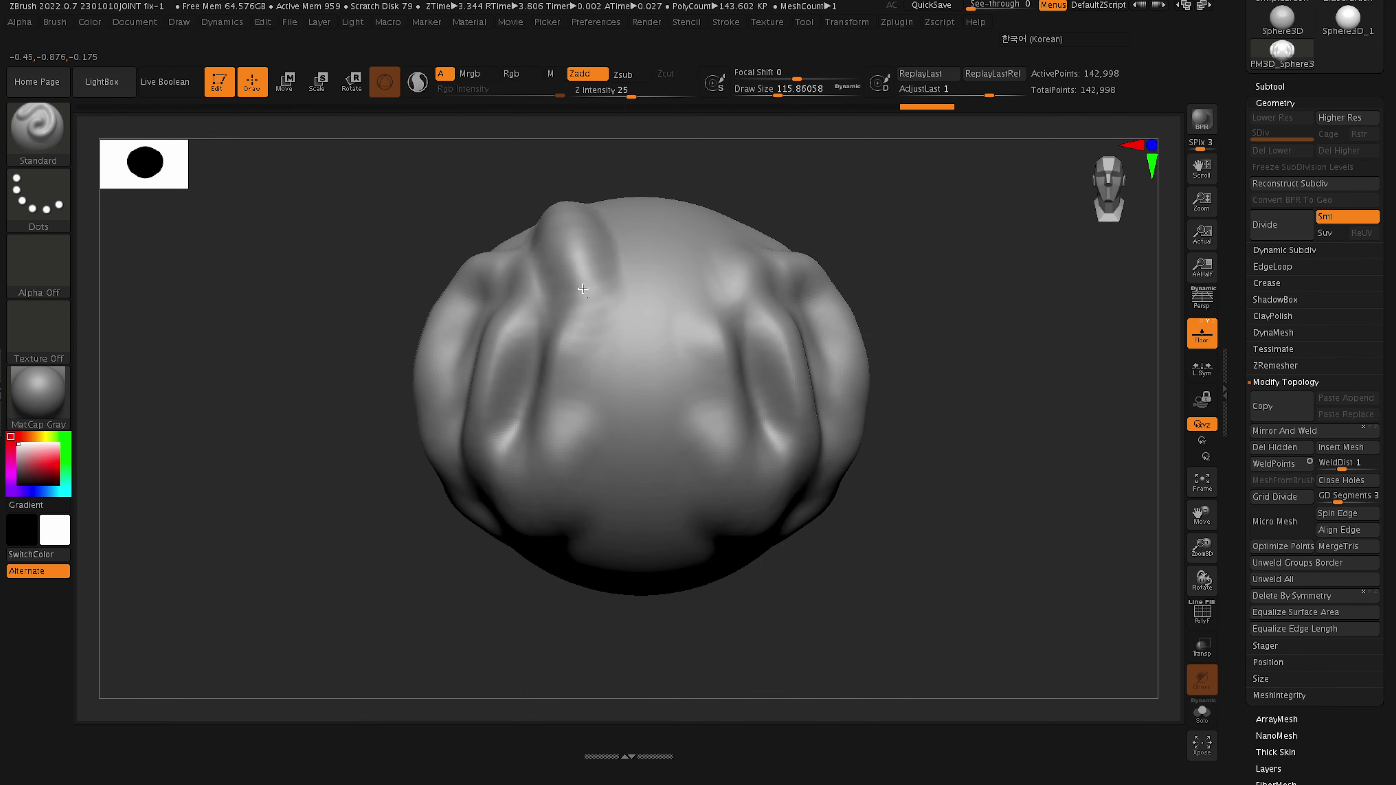
pyautogui.click(1288, 434)
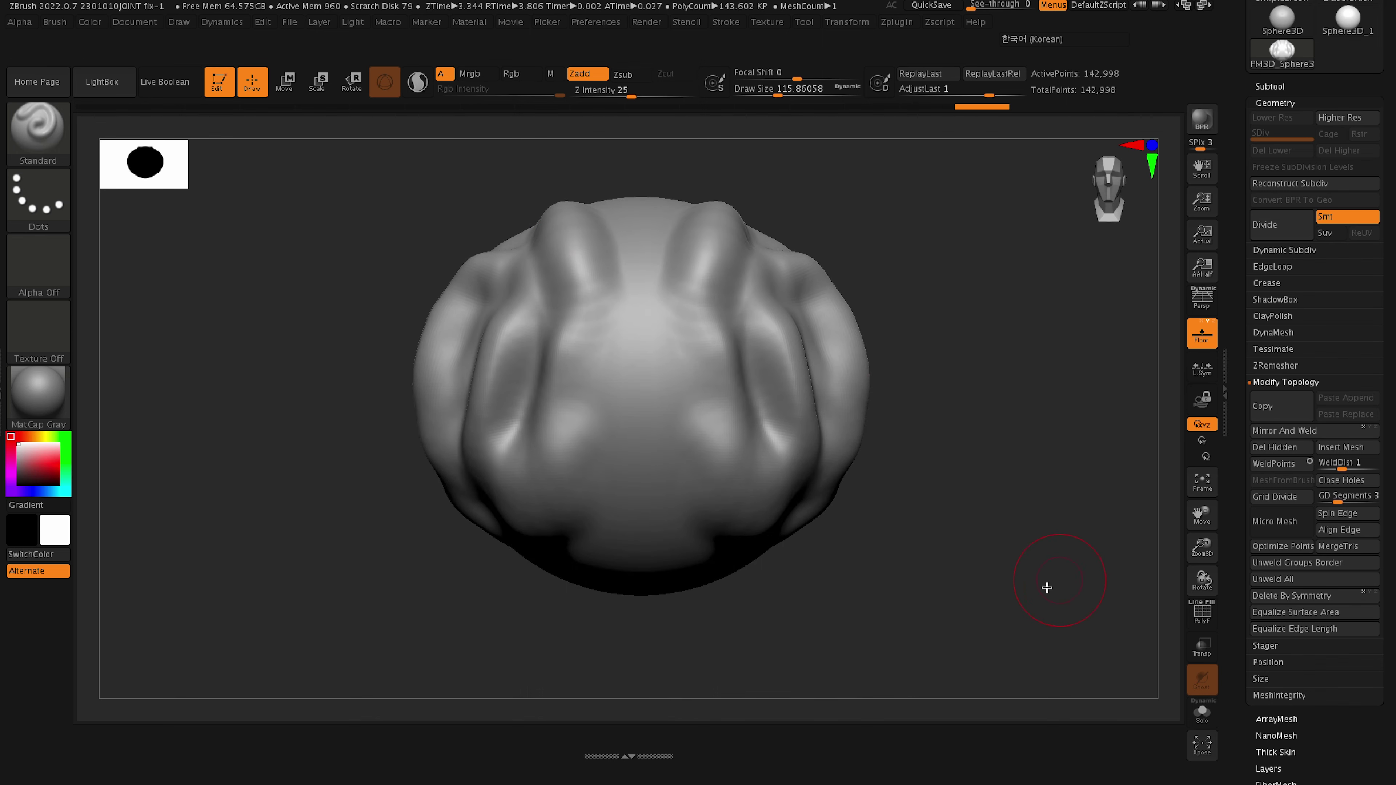
# Sculpt a short raised stroke right of center on top of the model and apply Mirror And Weld.
pyautogui.moveTo(950, 460); pyautogui.dragTo(932, 567)
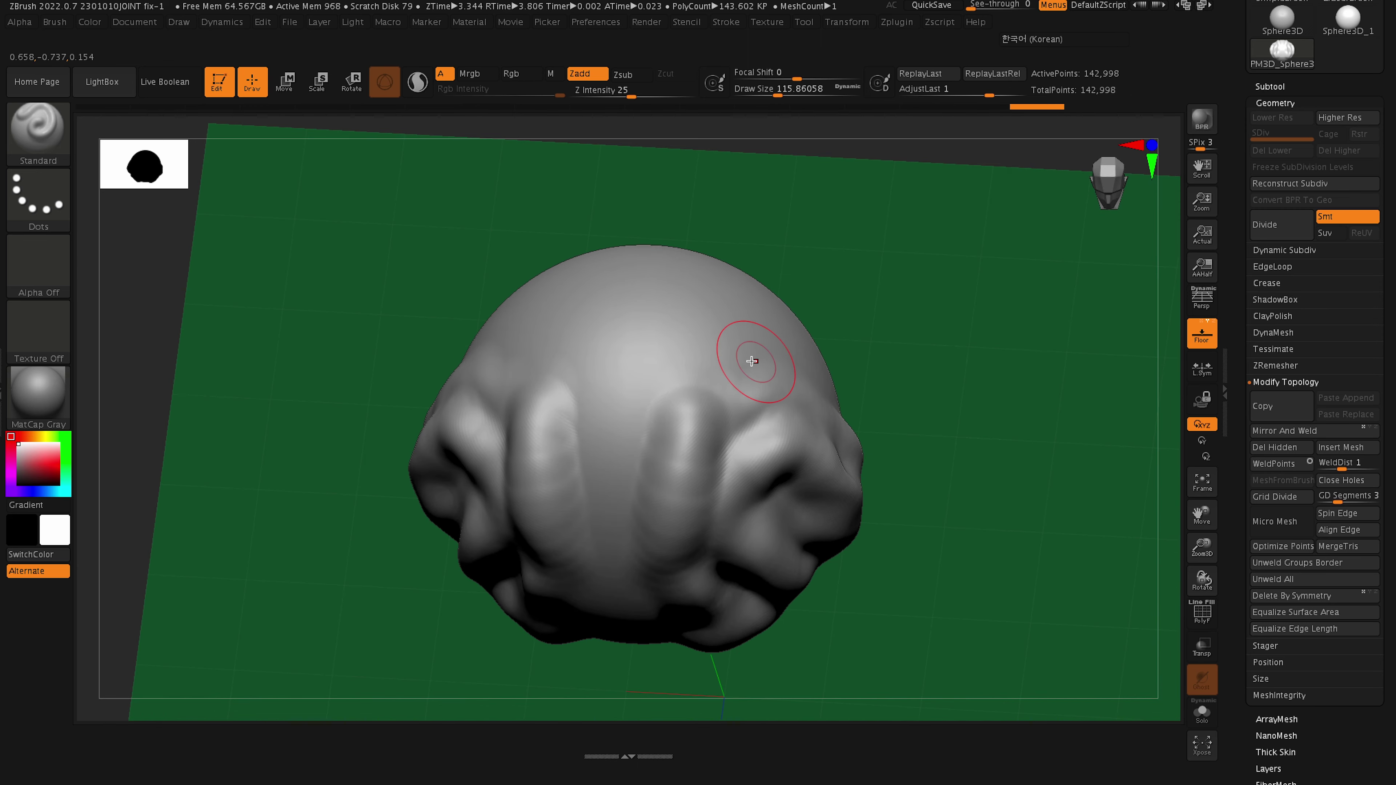
pyautogui.moveTo(701, 325); pyautogui.dragTo(688, 366)
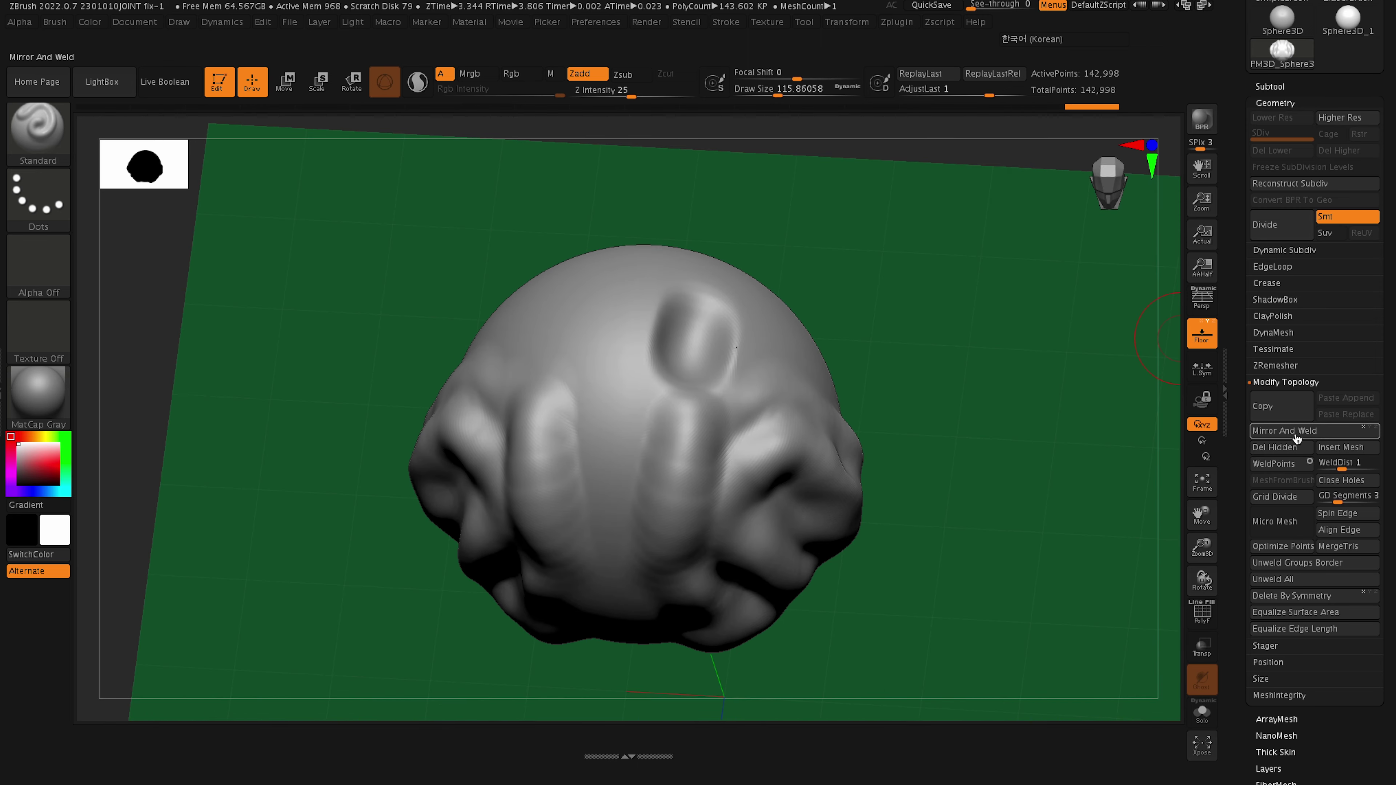
pyautogui.click(1289, 431)
pyautogui.moveTo(997, 609)
pyautogui.mouseDown()
pyautogui.moveTo(994, 550)
pyautogui.moveTo(978, 606)
pyautogui.mouseUp()
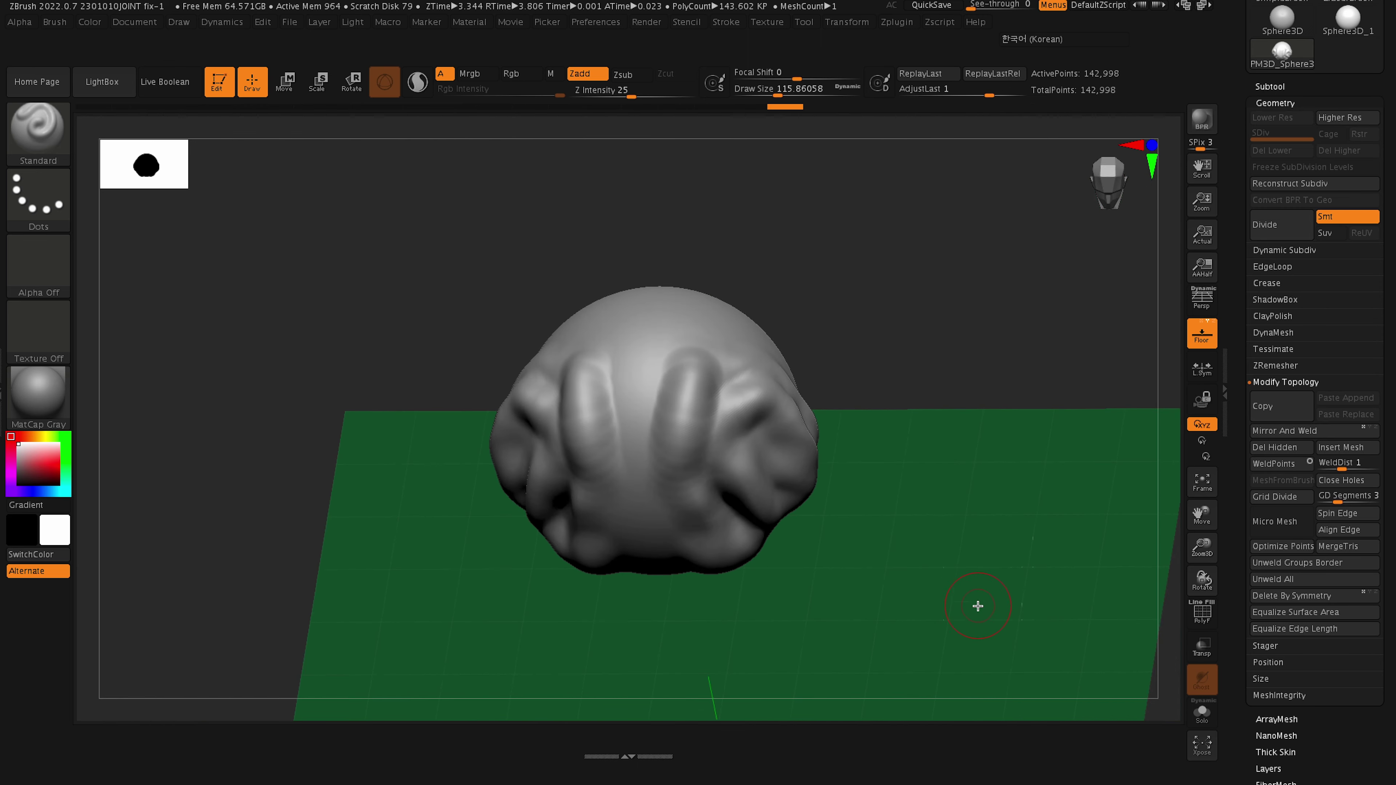
pyautogui.moveTo(820, 364); pyautogui.dragTo(868, 311)
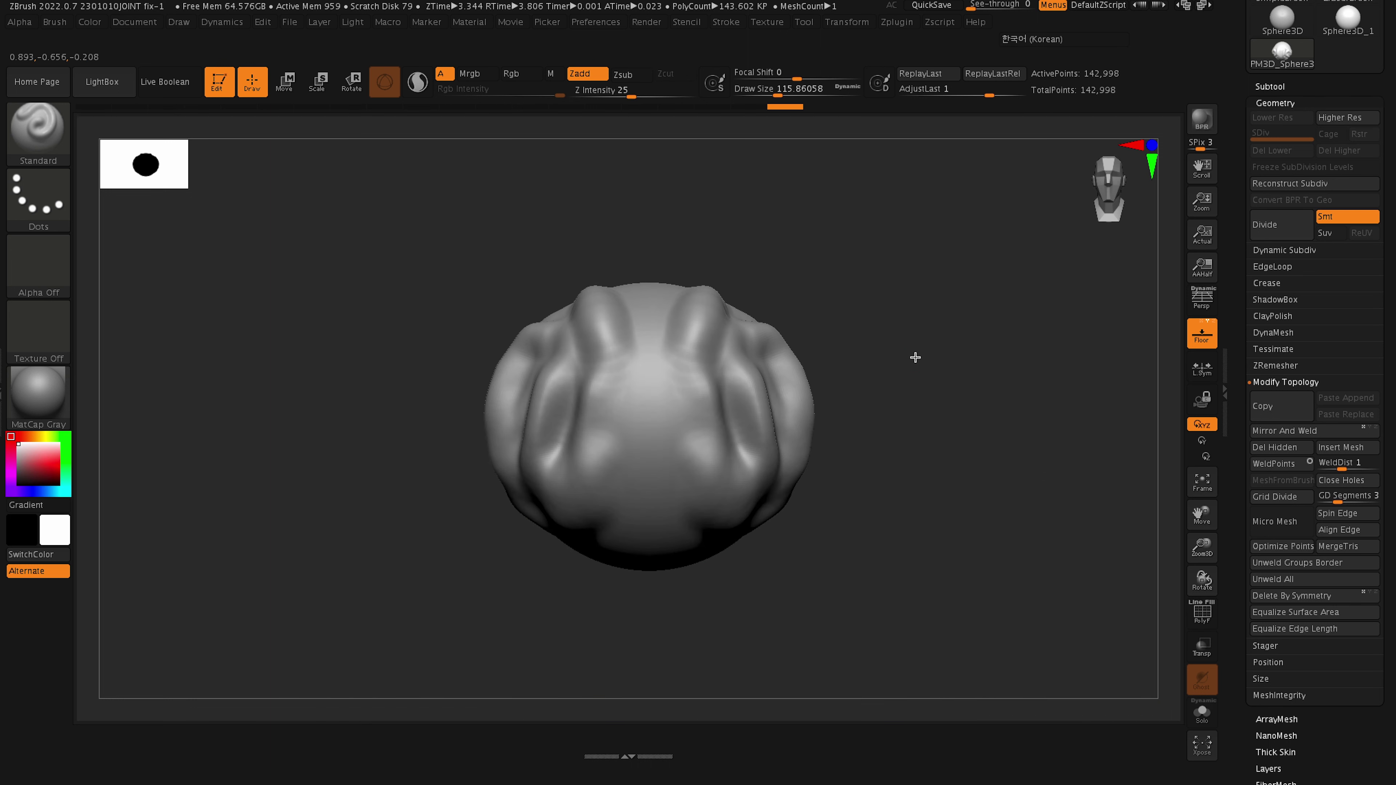
pyautogui.moveTo(916, 358)
pyautogui.keyDown('alt'); pyautogui.mouseDown()
pyautogui.moveTo(896, 299)
pyautogui.moveTo(879, 333)
pyautogui.mouseUp(); pyautogui.keyUp('alt')
# Rewind the undo history to the smooth sphere and carve a round dent into the right half of its front.
pyautogui.moveTo(785, 110); pyautogui.dragTo(99, 97)
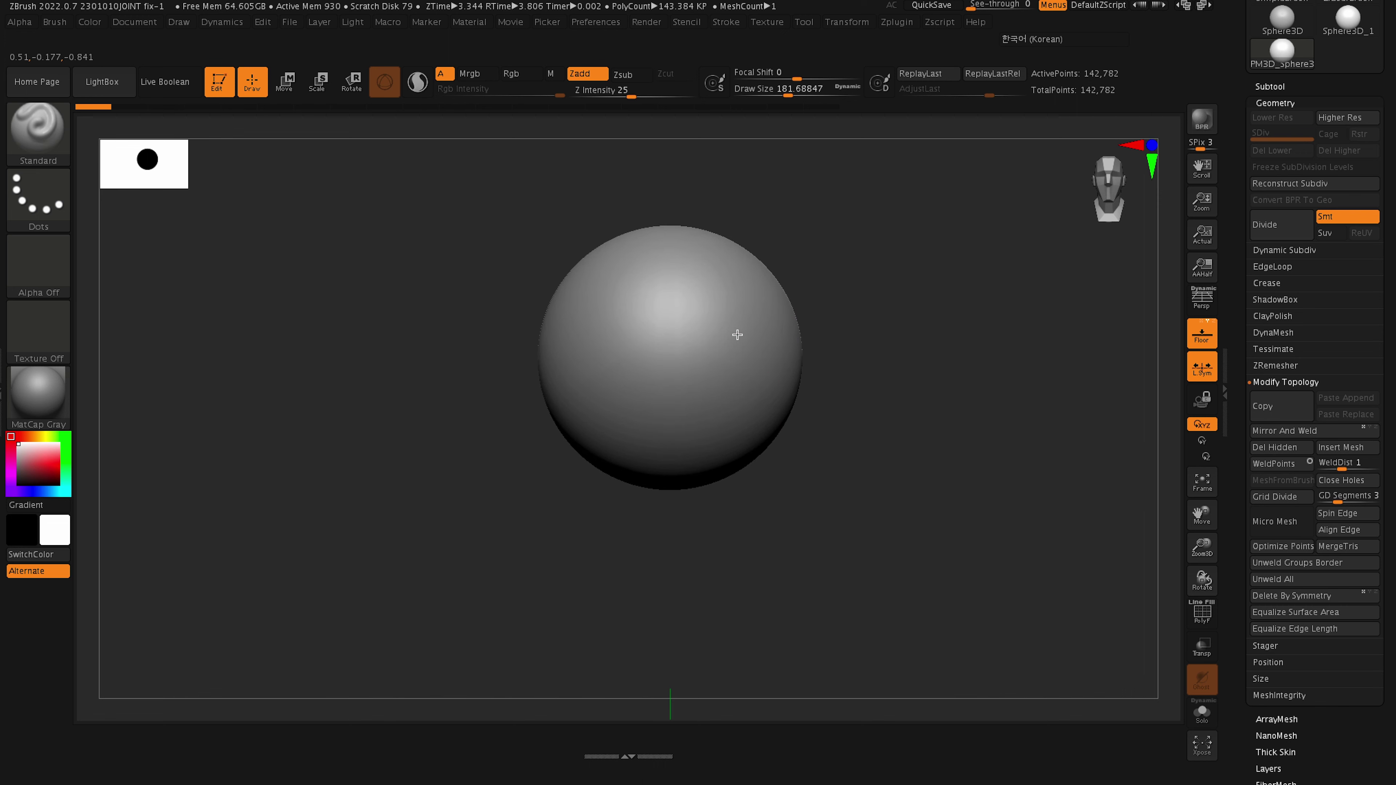
pyautogui.moveTo(737, 334); pyautogui.dragTo(736, 365)
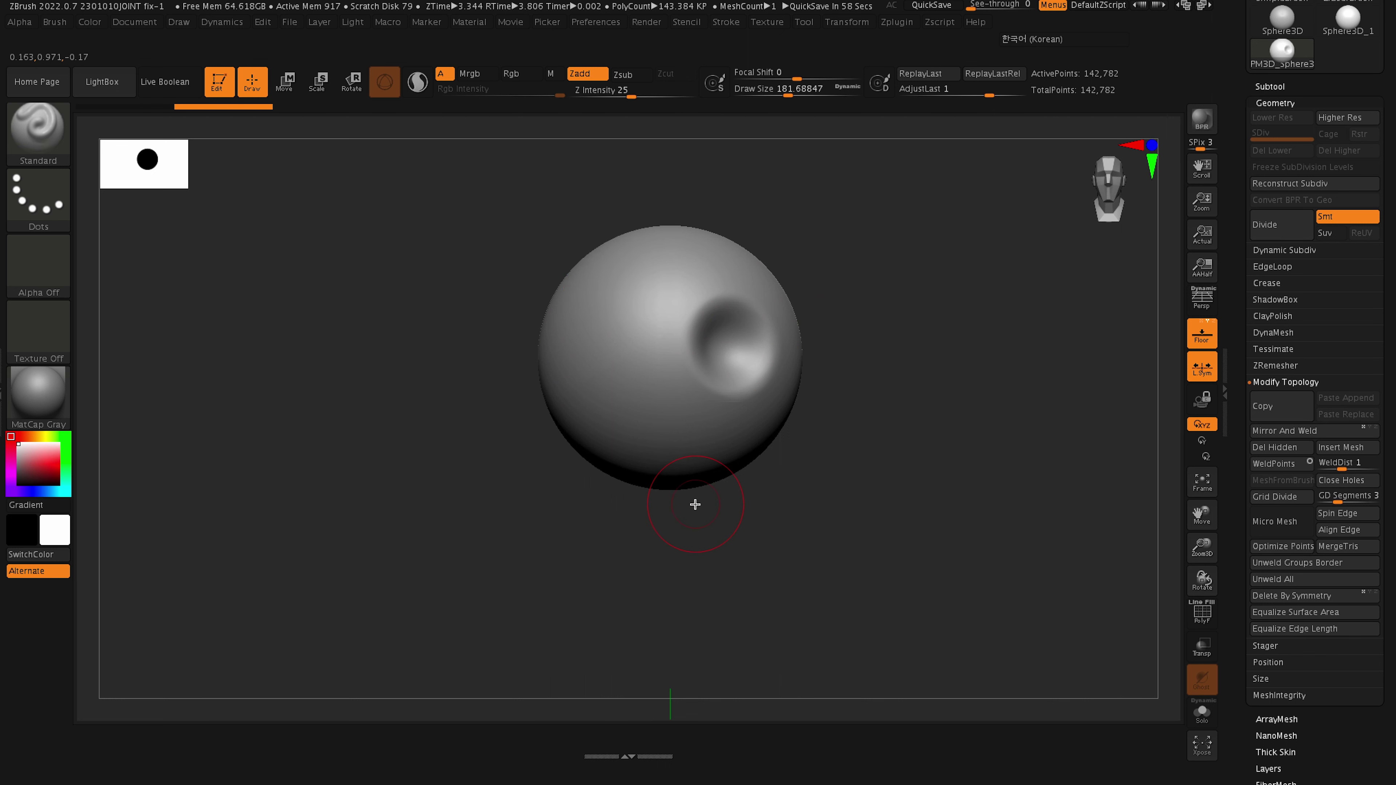
pyautogui.keyDown('alt'); pyautogui.moveTo(726, 345); pyautogui.dragTo(726, 345); pyautogui.keyUp('alt')
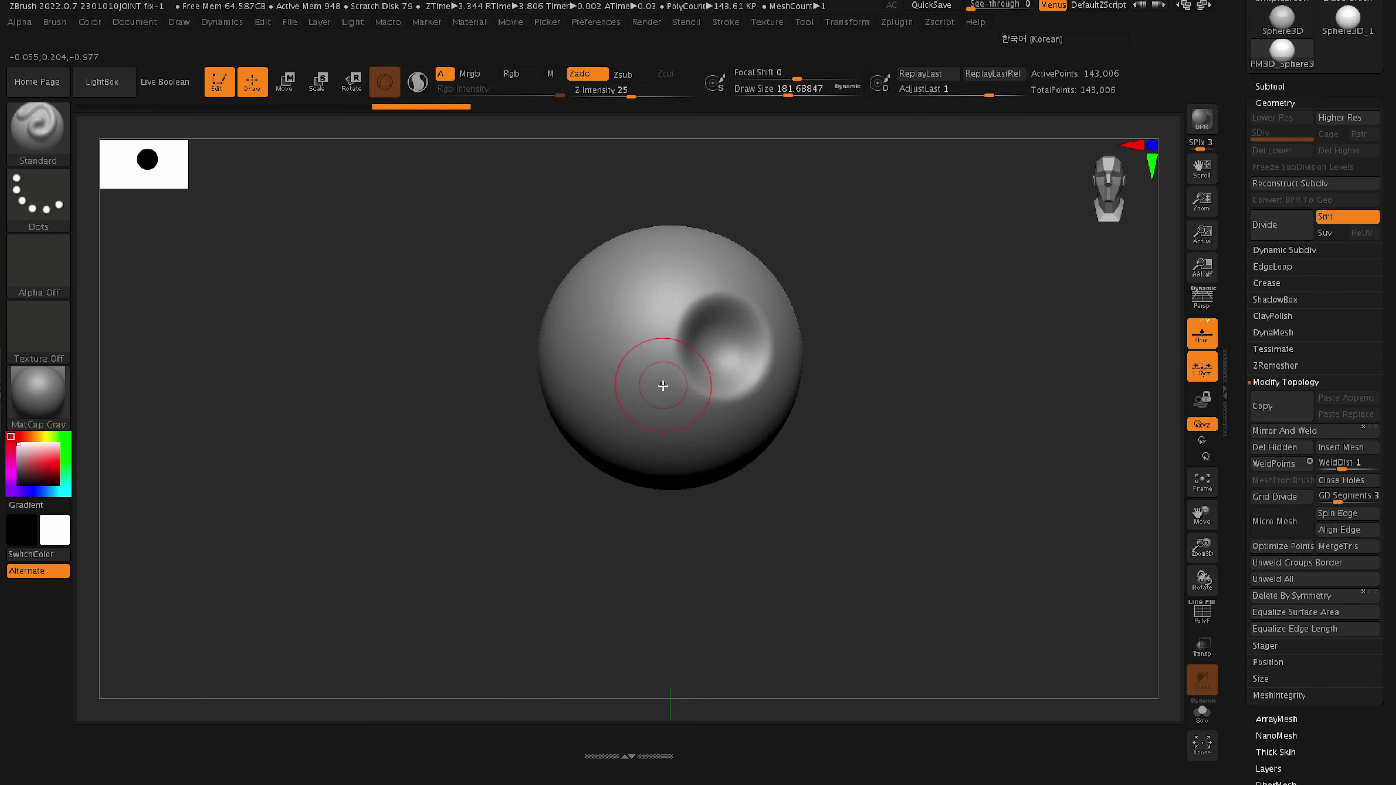
# Switch the interface language to Korean.
pyautogui.scroll(-1, 1253, 495)
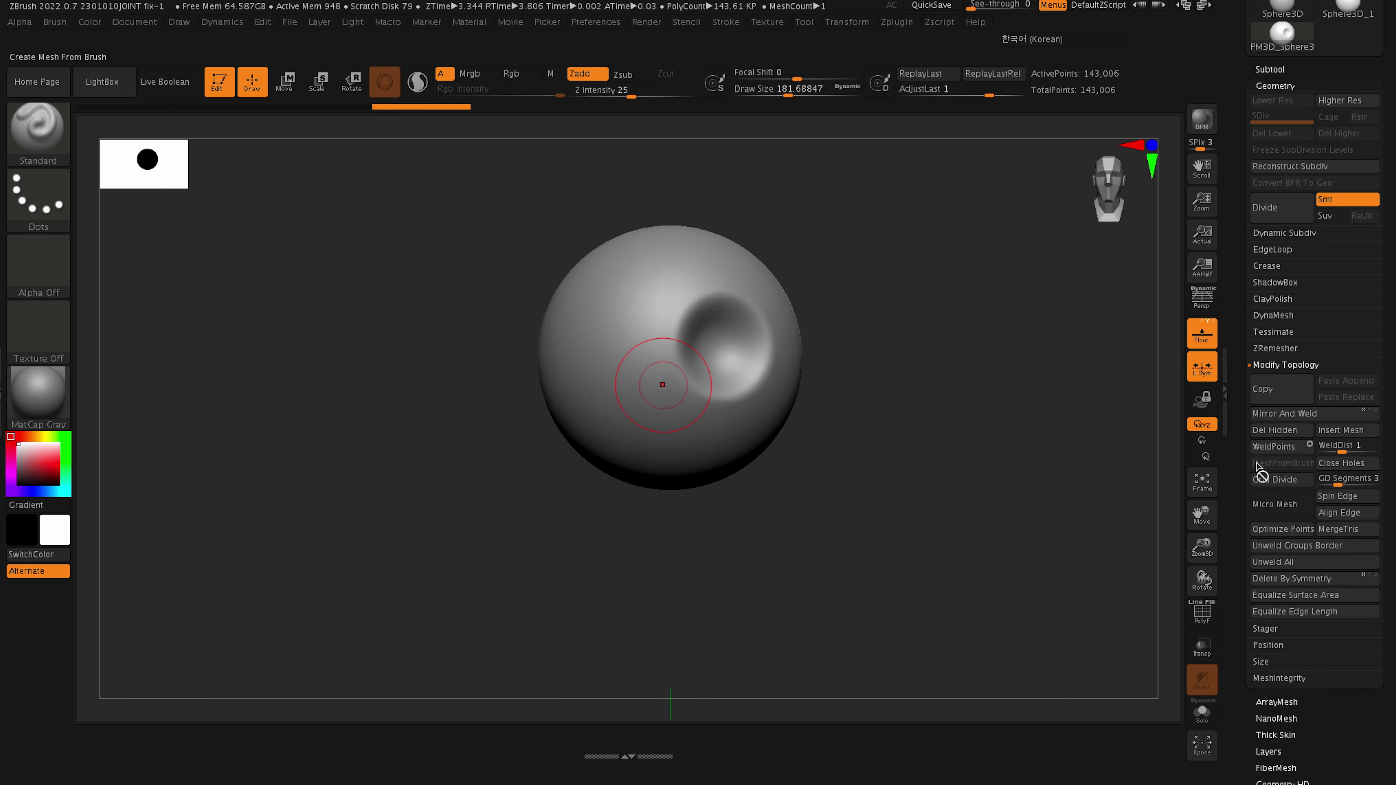
pyautogui.scroll(-3, 1239, 540)
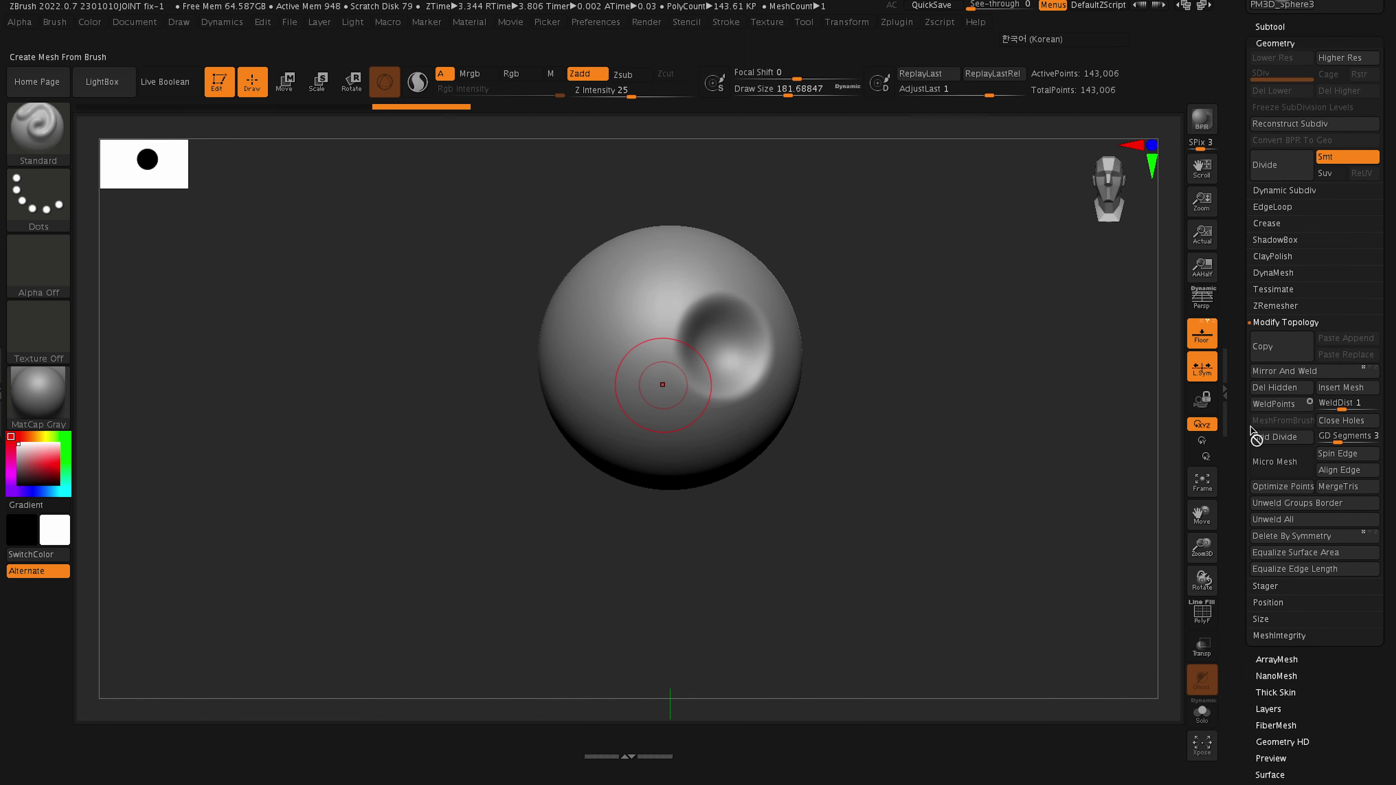
pyautogui.scroll(-10, 1281, 492)
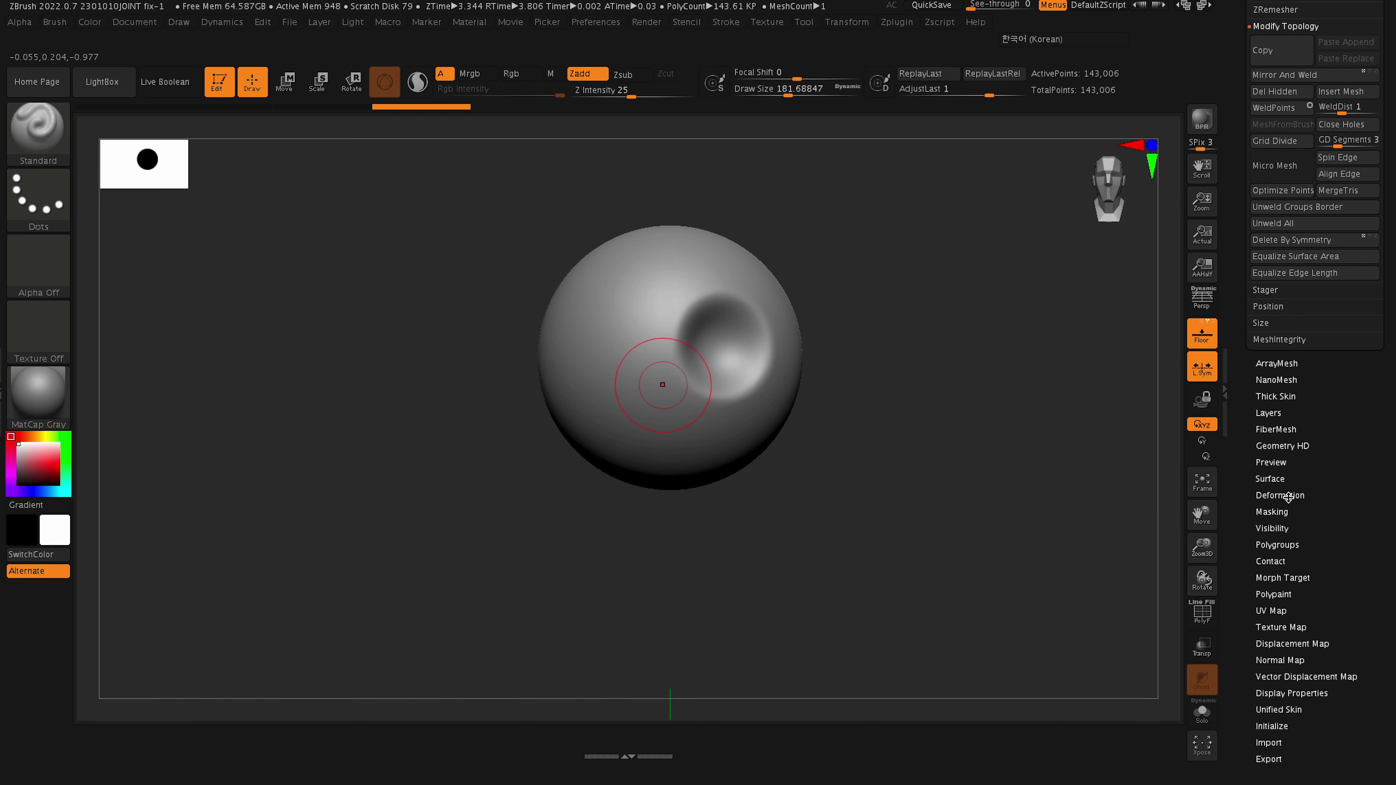
pyautogui.click(1059, 40)
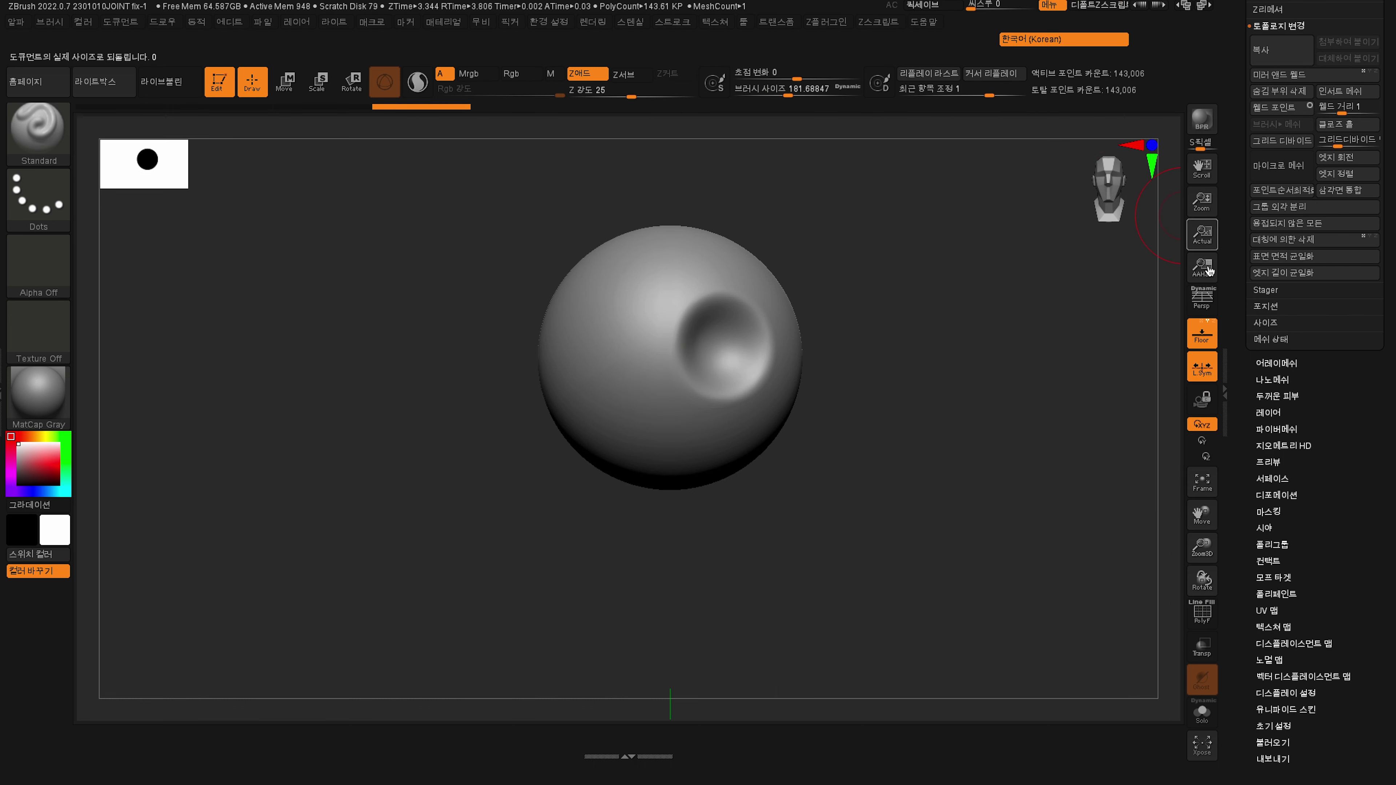
# Flip the dented sphere along X with the Deformation Mirror command, and duplicate the dent onto the other half with Mirror And Weld.
pyautogui.click(1288, 496)
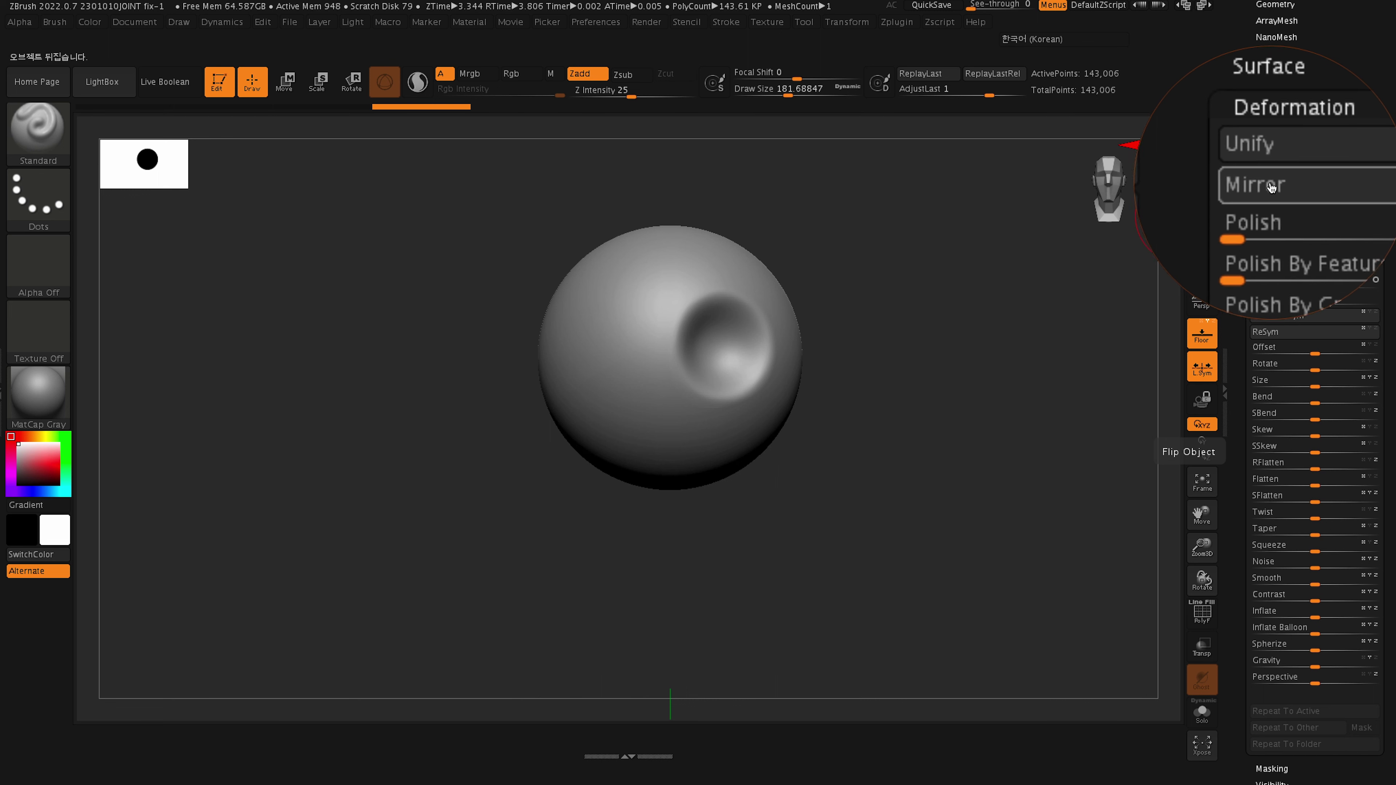
pyautogui.click(566, 359)
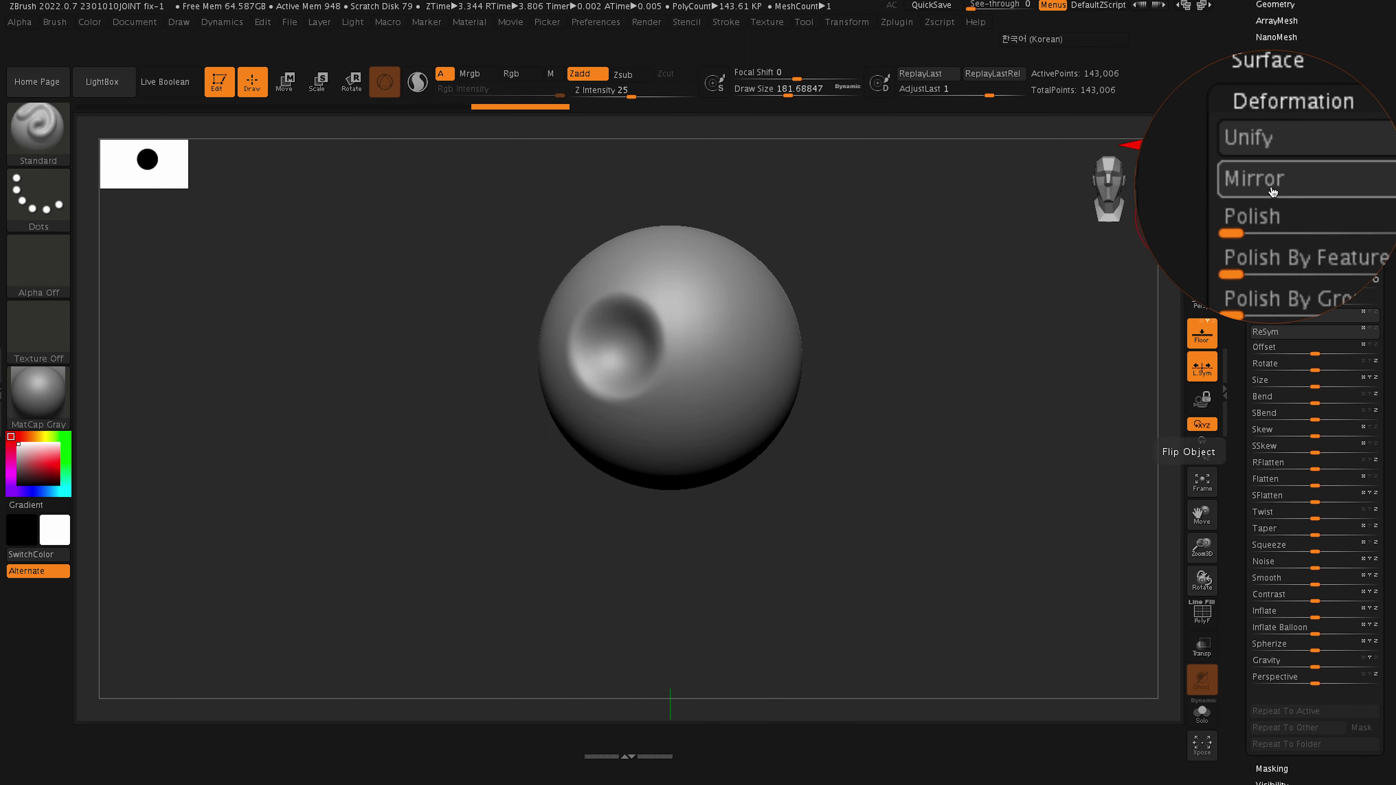
pyautogui.moveTo(1243, 187); pyautogui.dragTo(1236, 289)
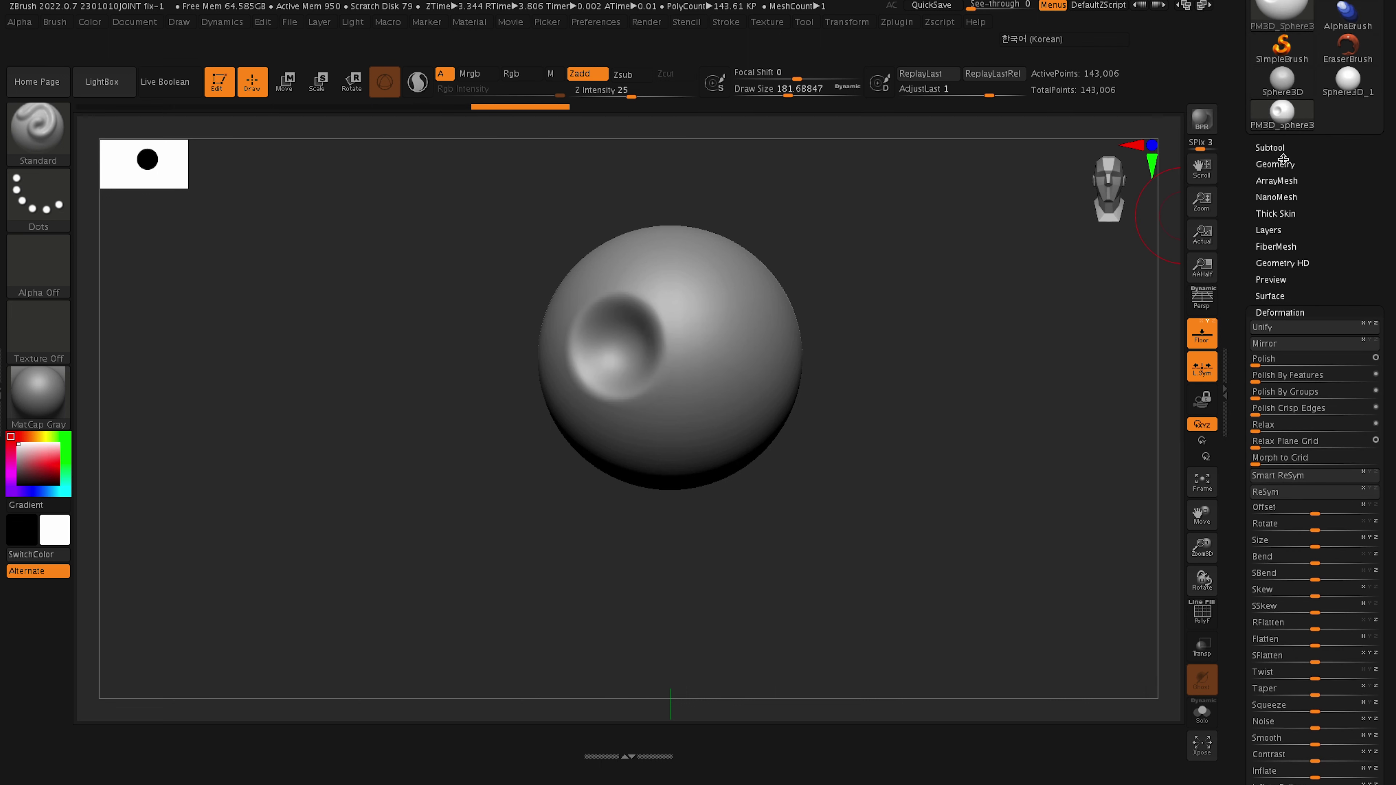
pyautogui.click(1275, 164)
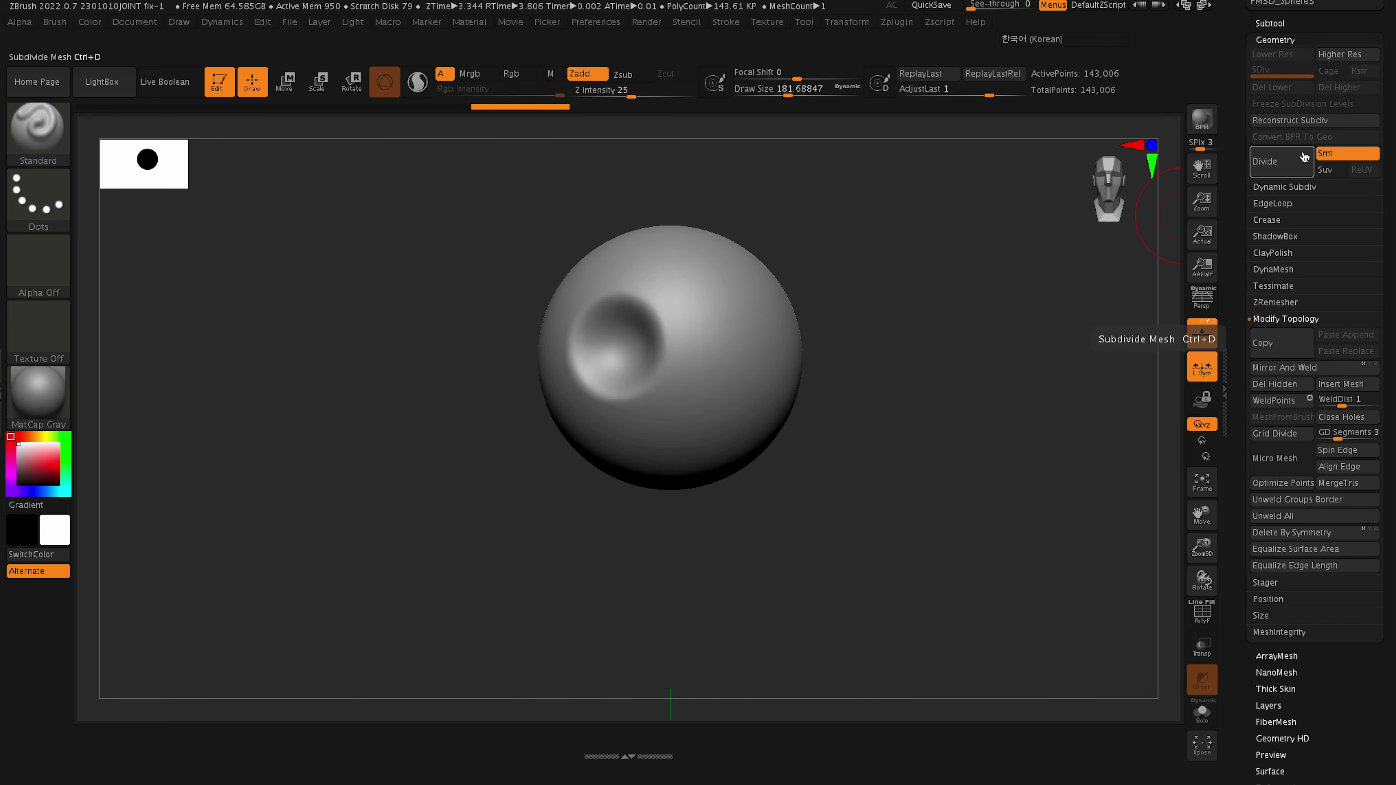
pyautogui.click(1305, 373)
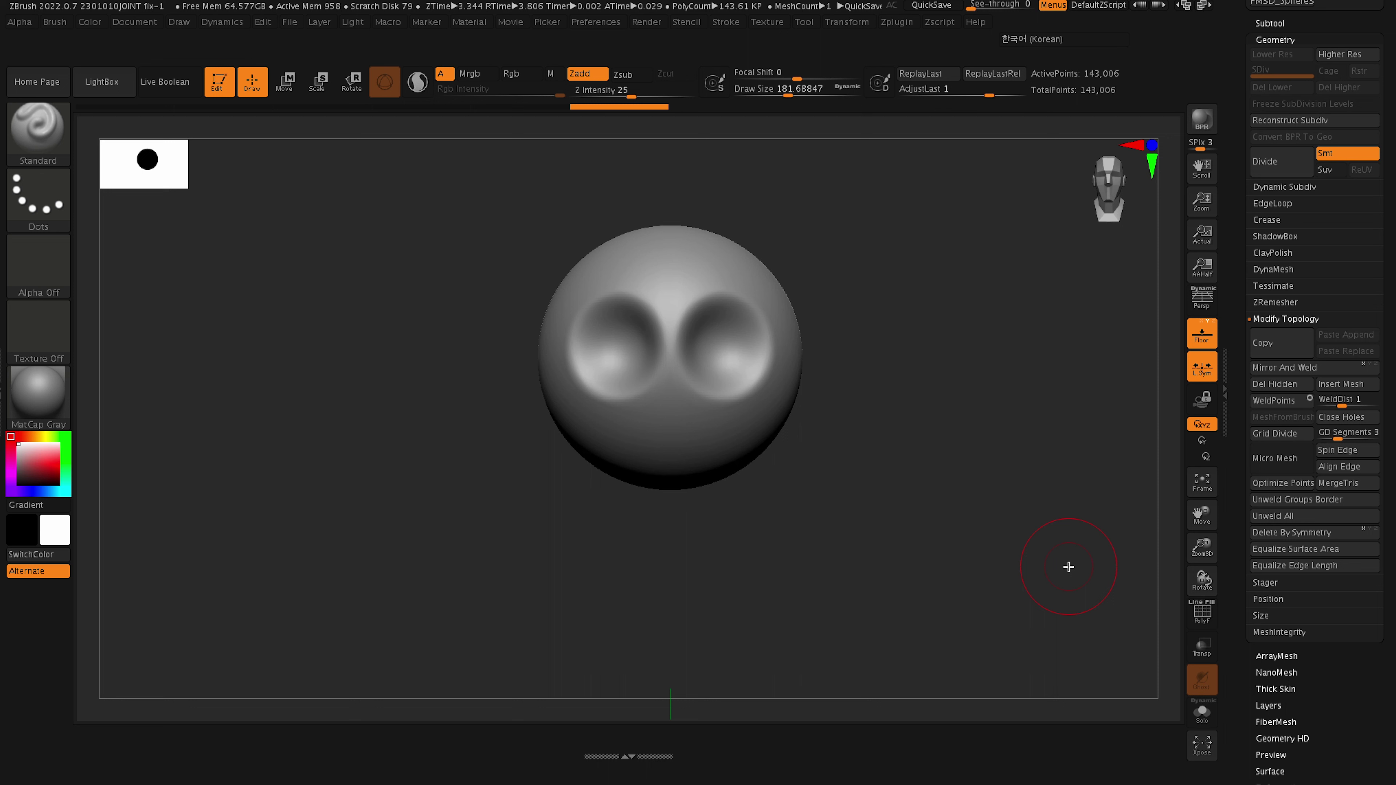
# Move the two-dent sphere slightly right of the world centre along X and apply Mirror And Weld.
pyautogui.press('w')
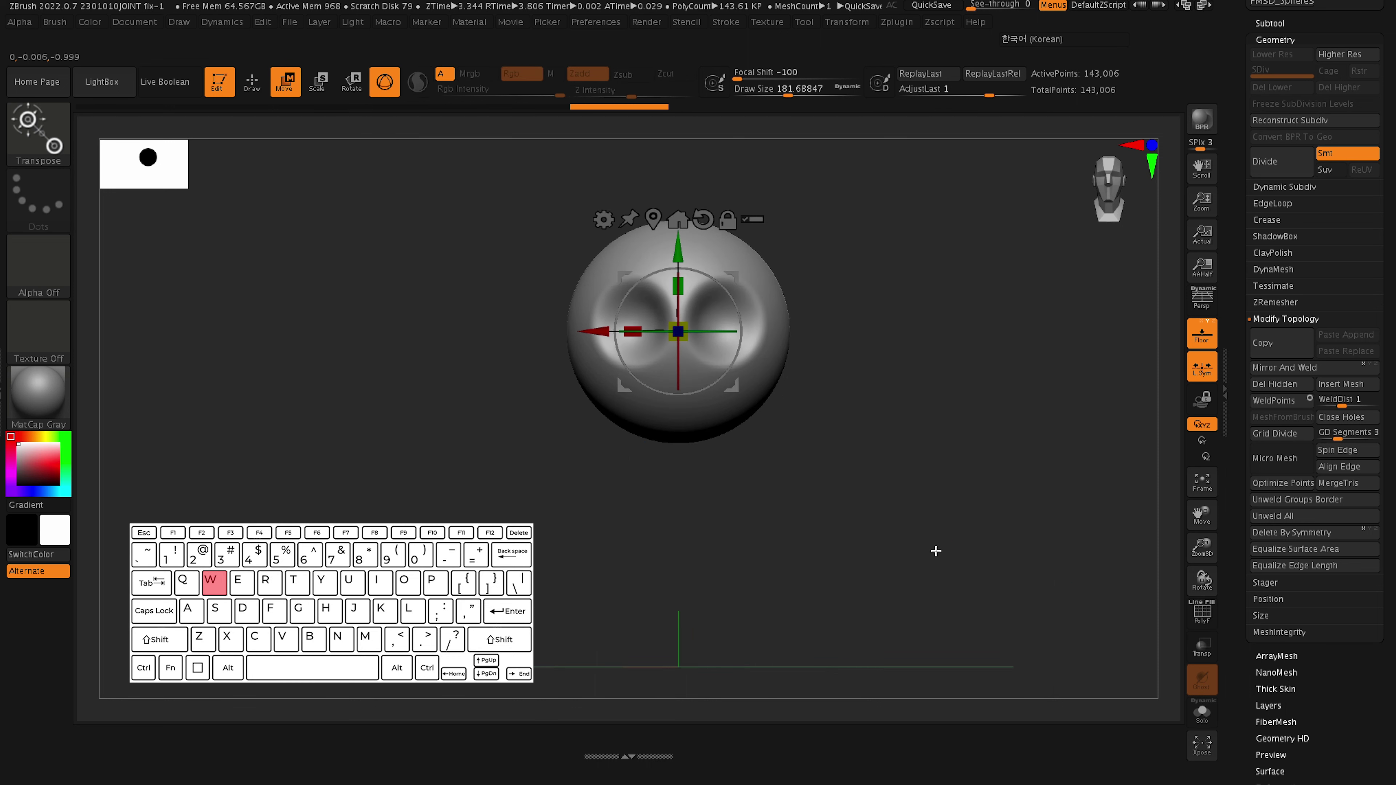
pyautogui.moveTo(603, 331); pyautogui.dragTo(632, 334)
pyautogui.press('q')
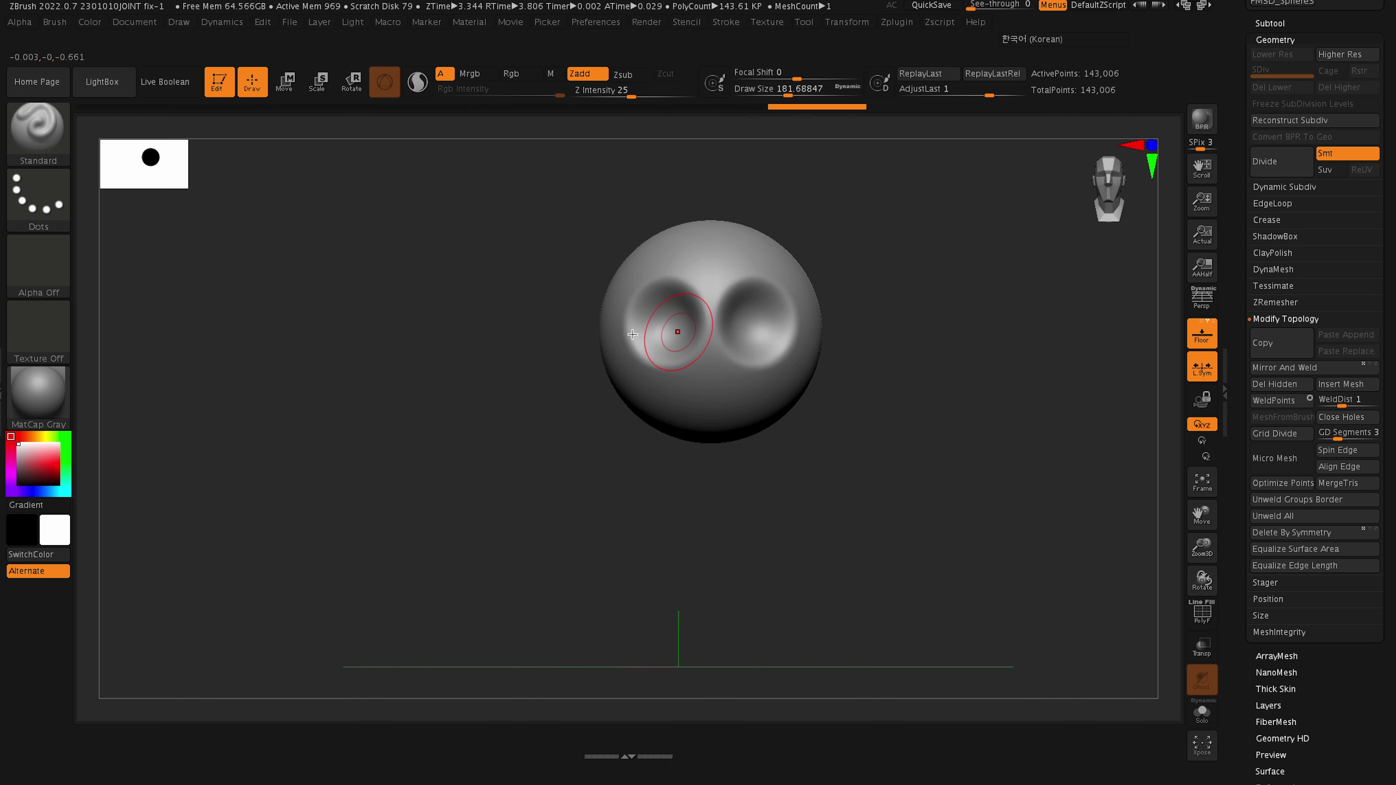
pyautogui.click(1300, 369)
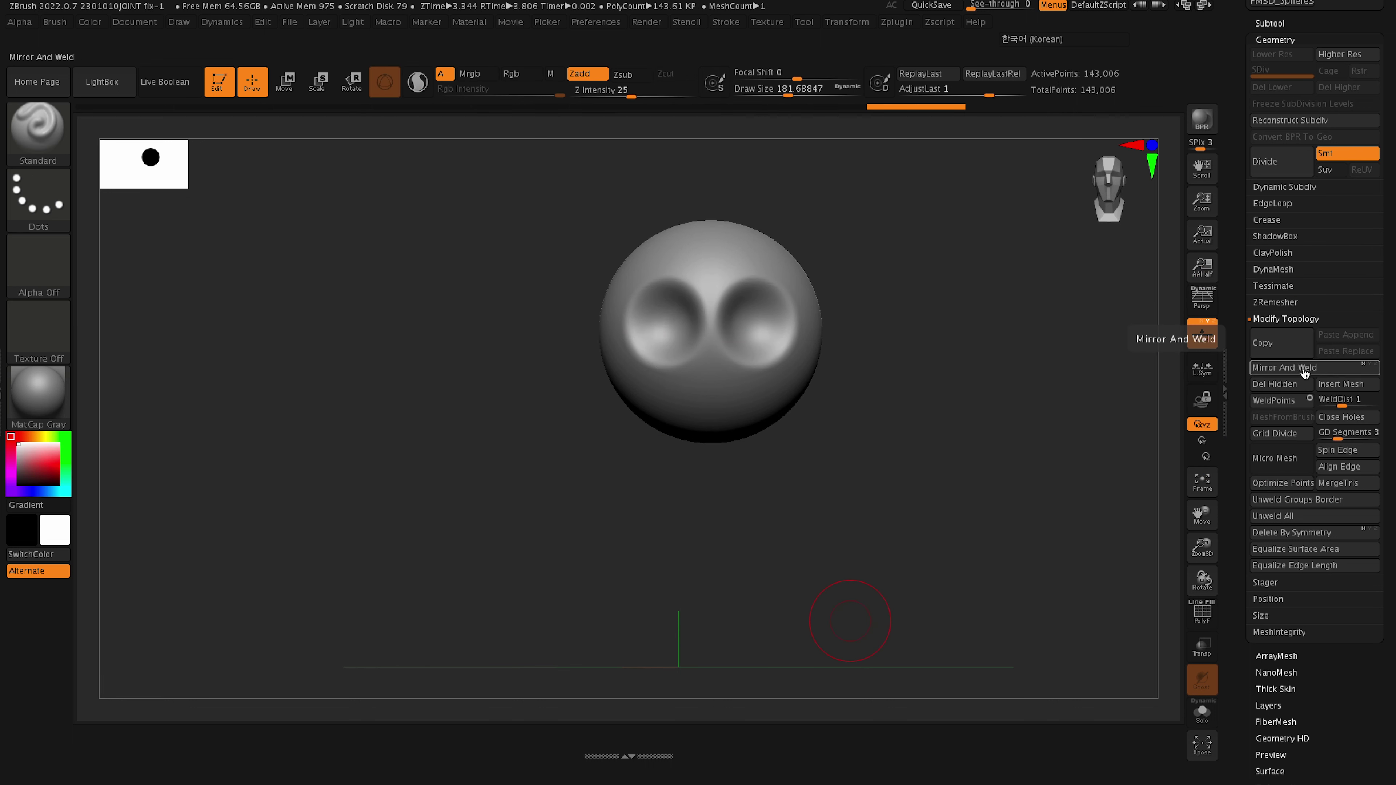
# Try Mirror And Weld twice on the off-centre sphere with local symmetry off, inspecting the shape and undoing each time.
pyautogui.click(1306, 369)
pyautogui.moveTo(1157, 442); pyautogui.dragTo(975, 542)
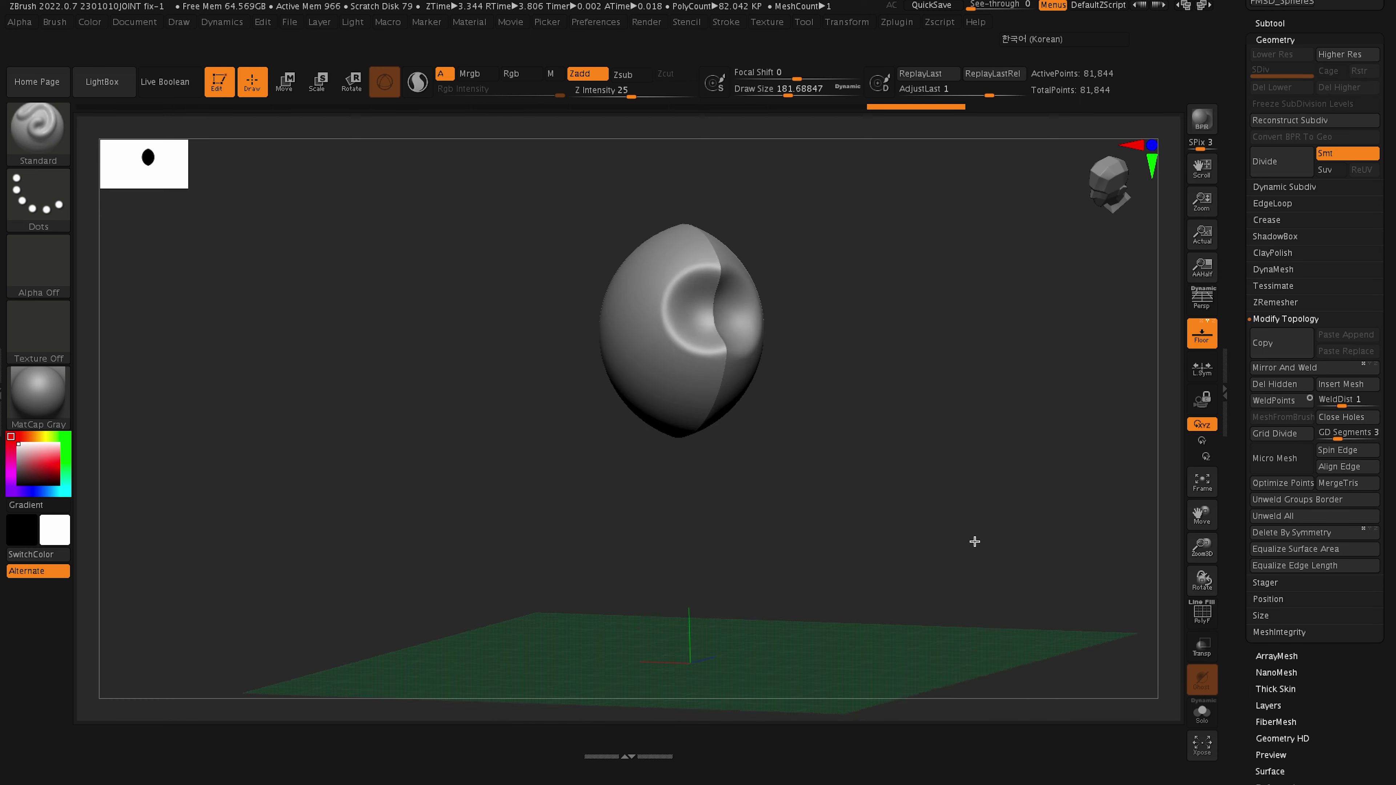
pyautogui.hotkey('ctrl', 'z')
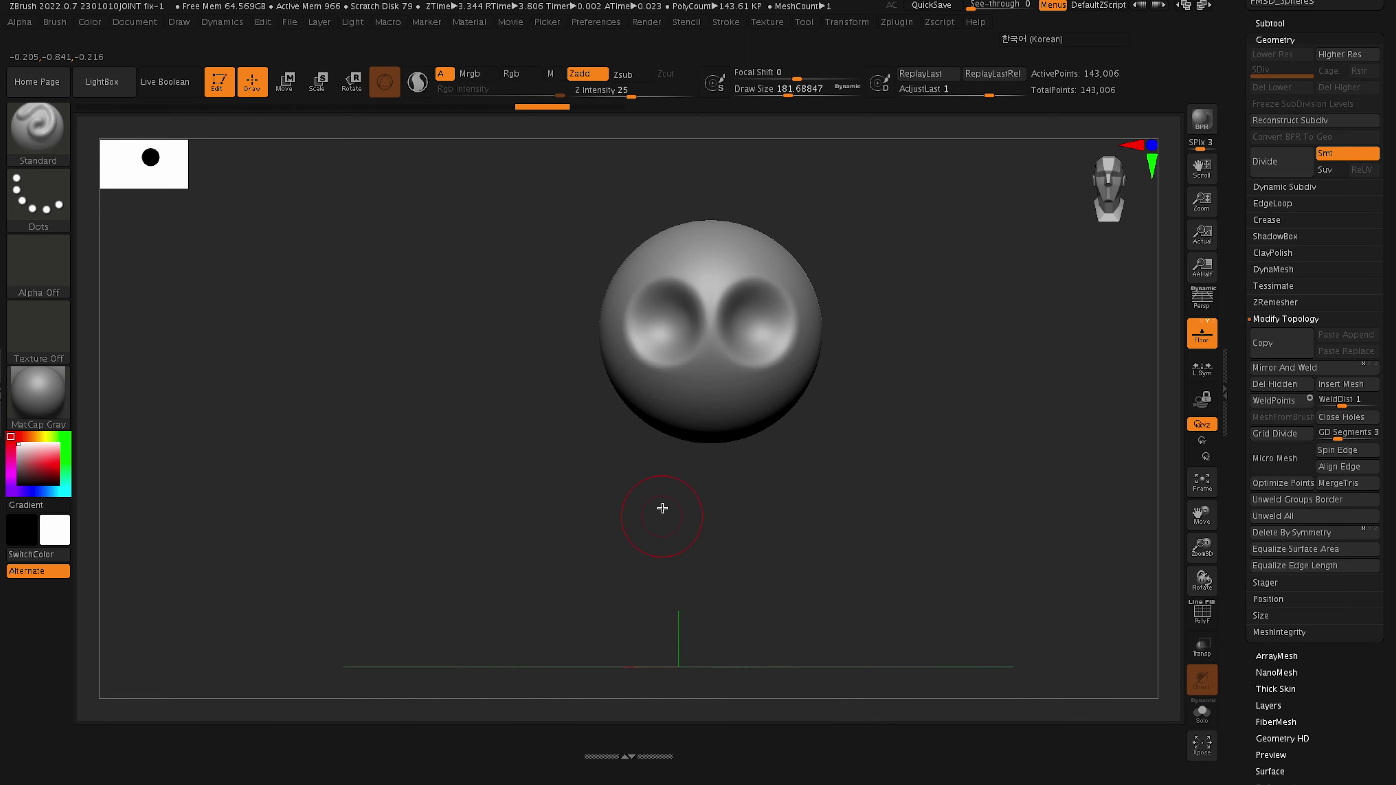
pyautogui.click(1286, 367)
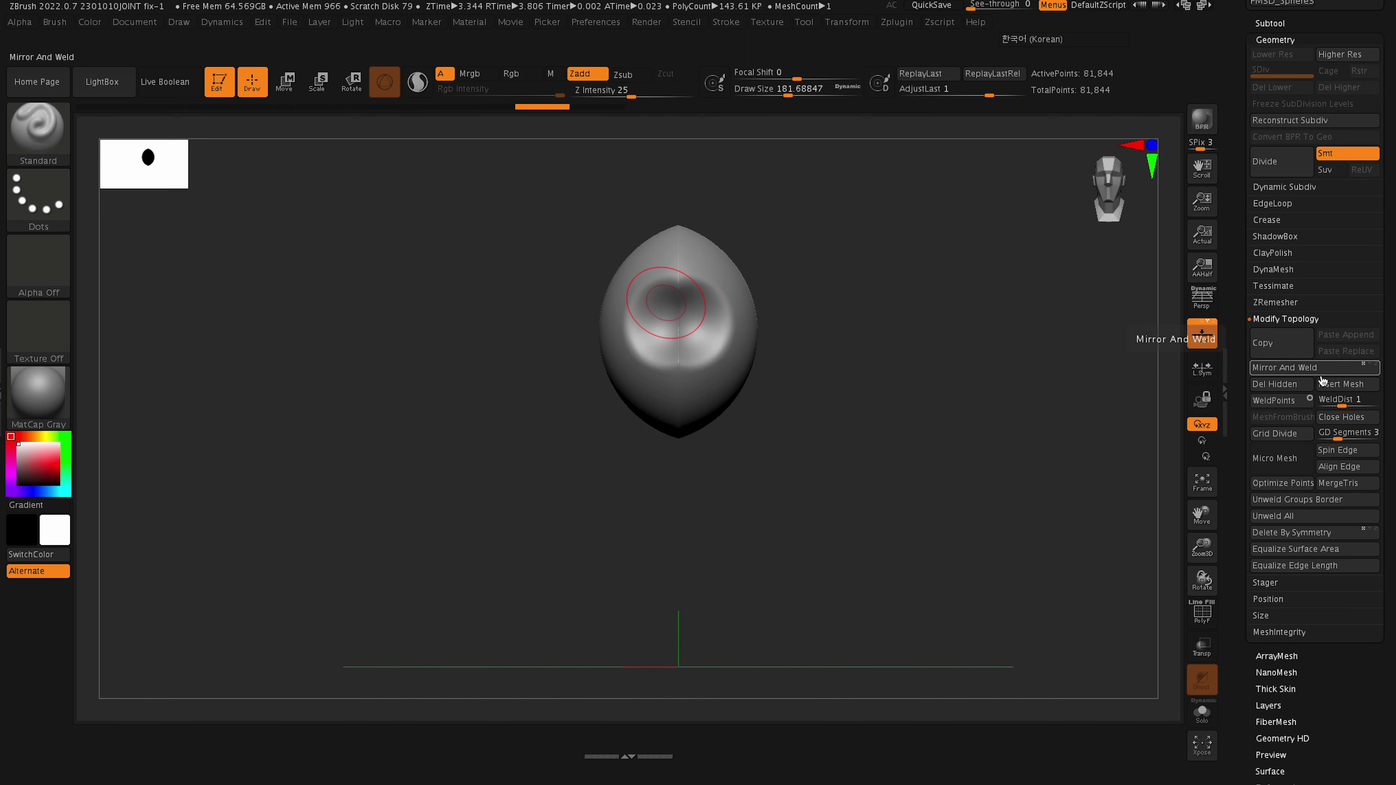
pyautogui.moveTo(804, 534); pyautogui.dragTo(841, 517)
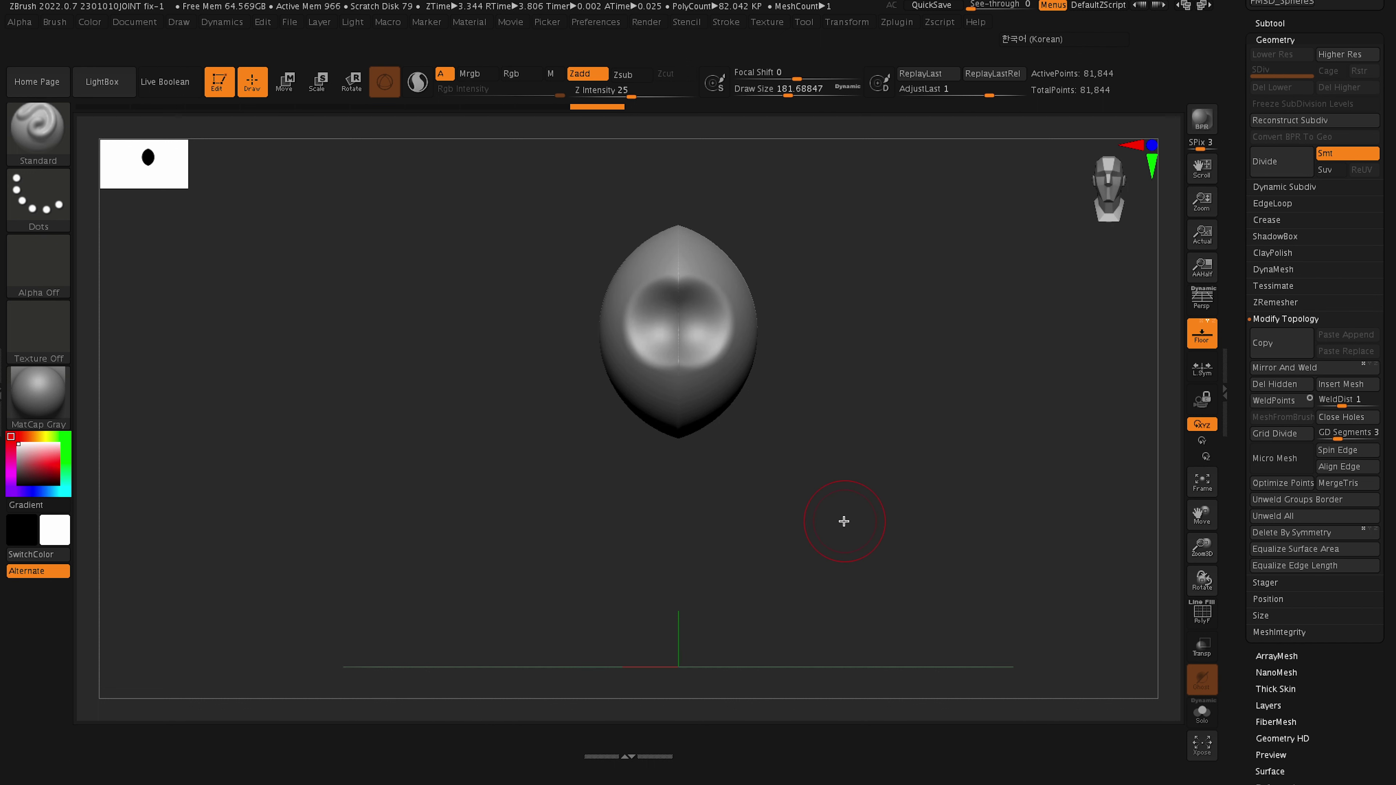
pyautogui.hotkey('ctrl', 'z')
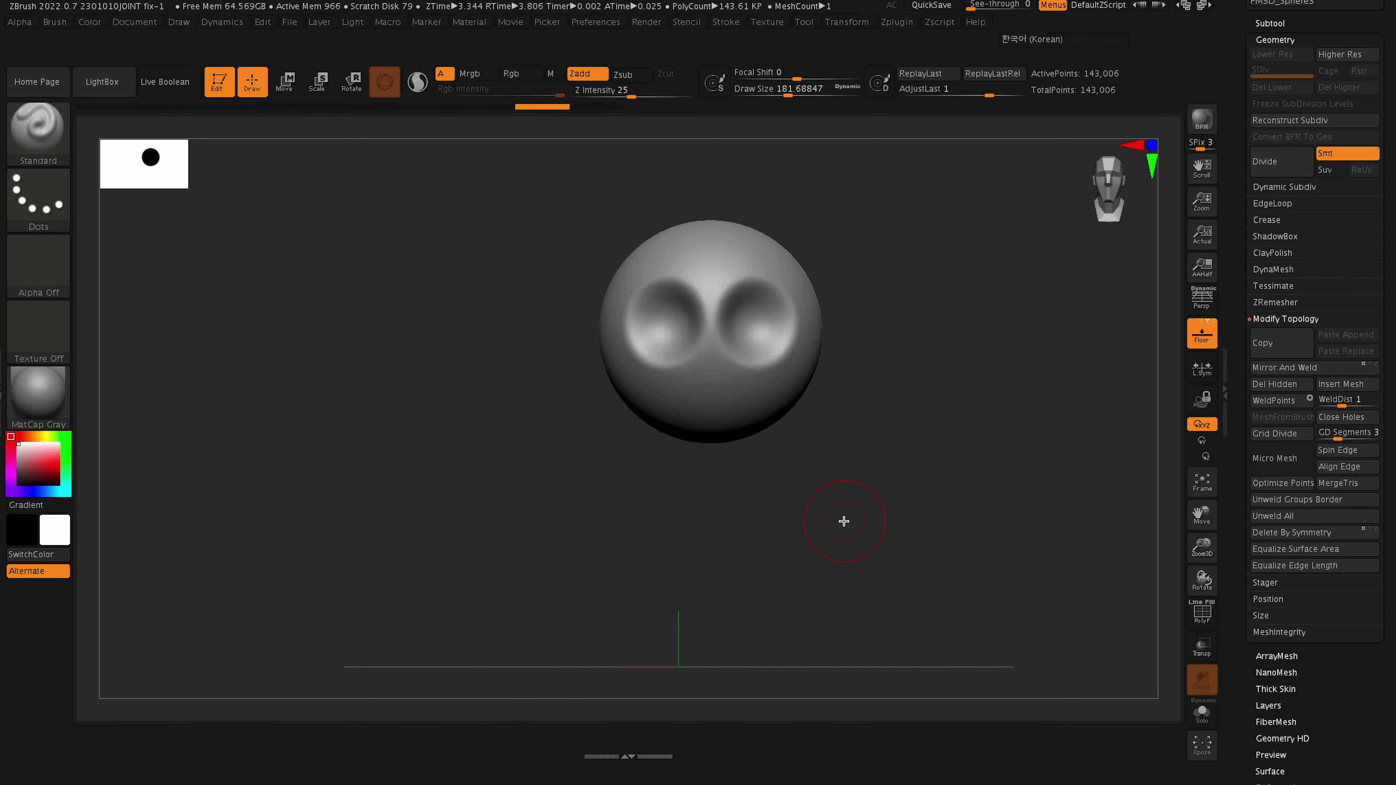
# Move the sphere slightly left of the world centre, try Mirror And Weld on it, and undo back to the earlier position.
pyautogui.press('w')
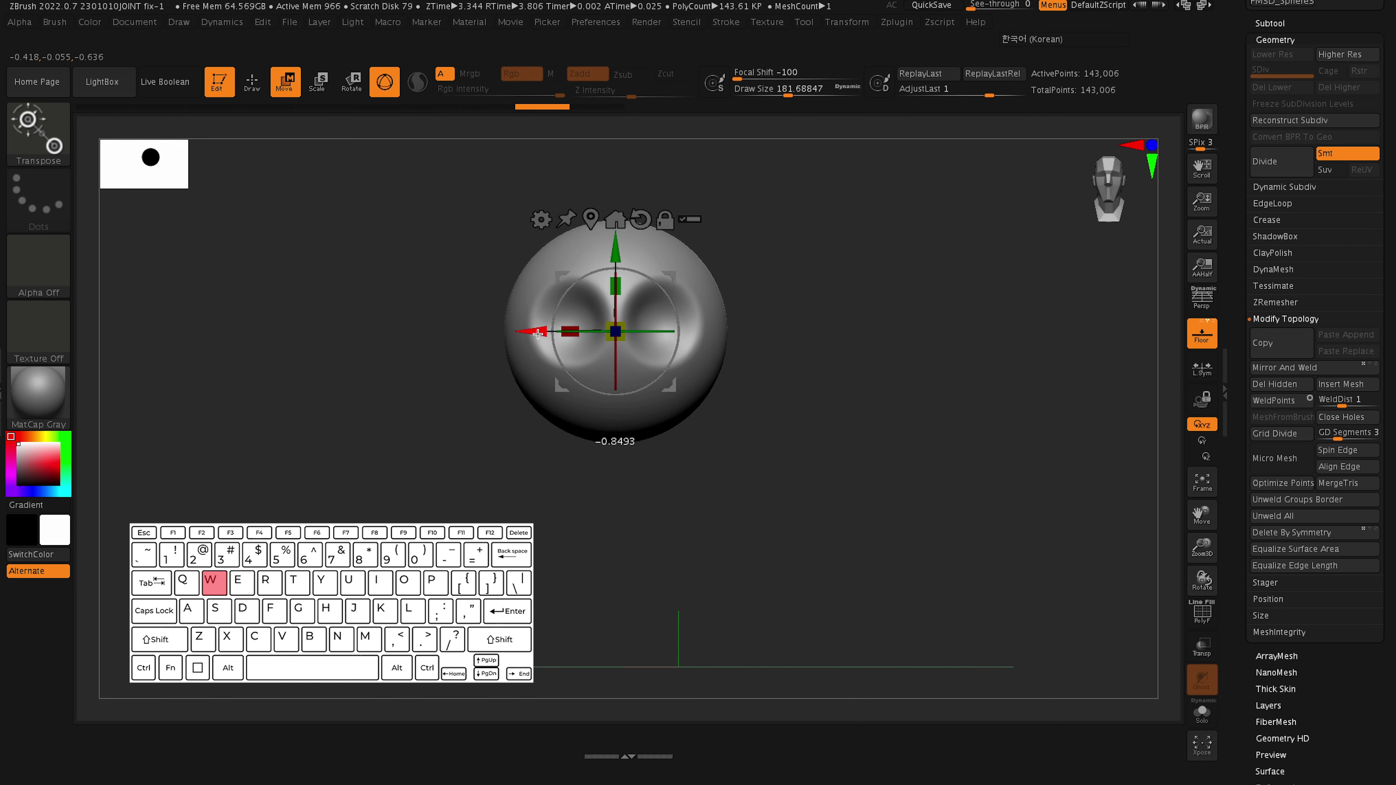
pyautogui.moveTo(618, 331); pyautogui.dragTo(515, 306)
pyautogui.hotkey('ctrl', 'z')
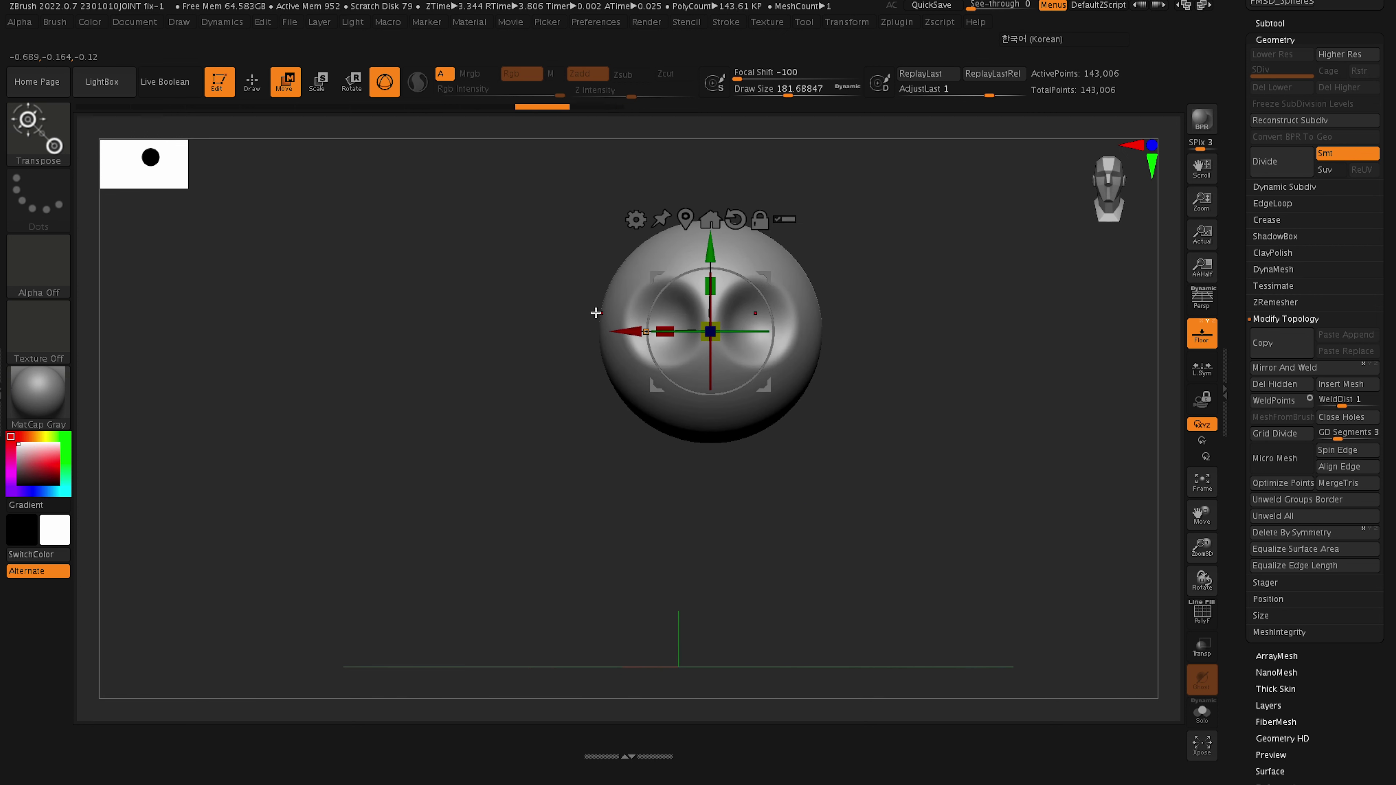
pyautogui.moveTo(630, 325); pyautogui.dragTo(548, 321)
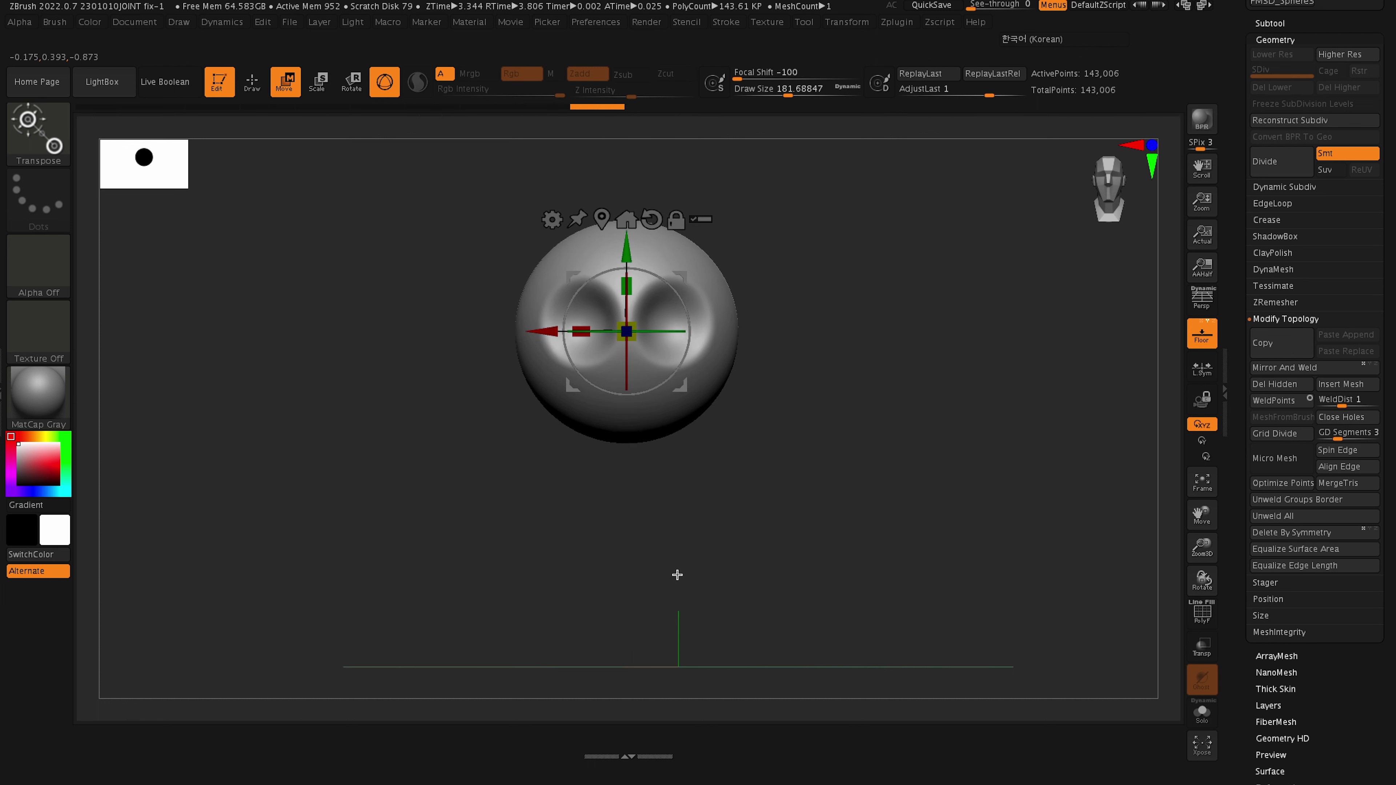
pyautogui.press('q')
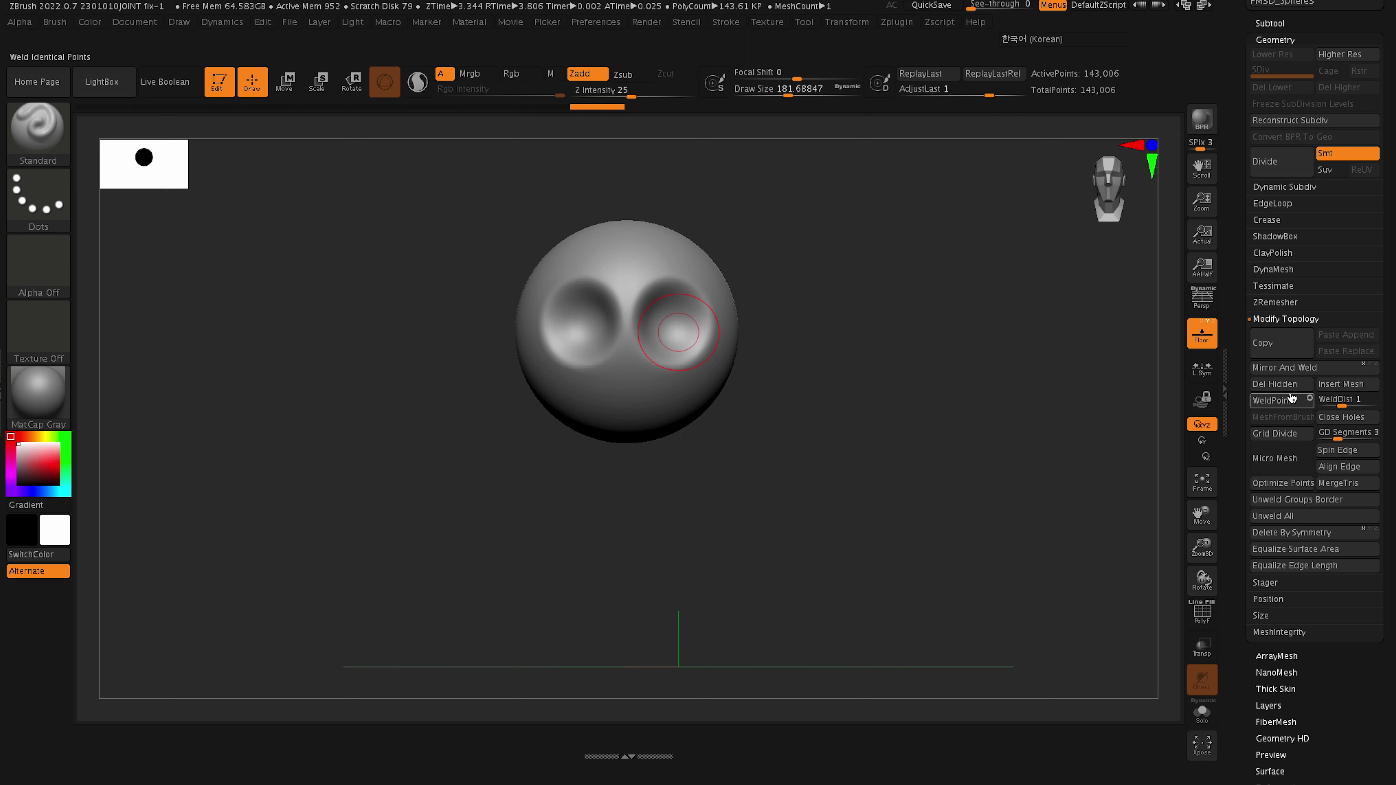
pyautogui.click(1295, 369)
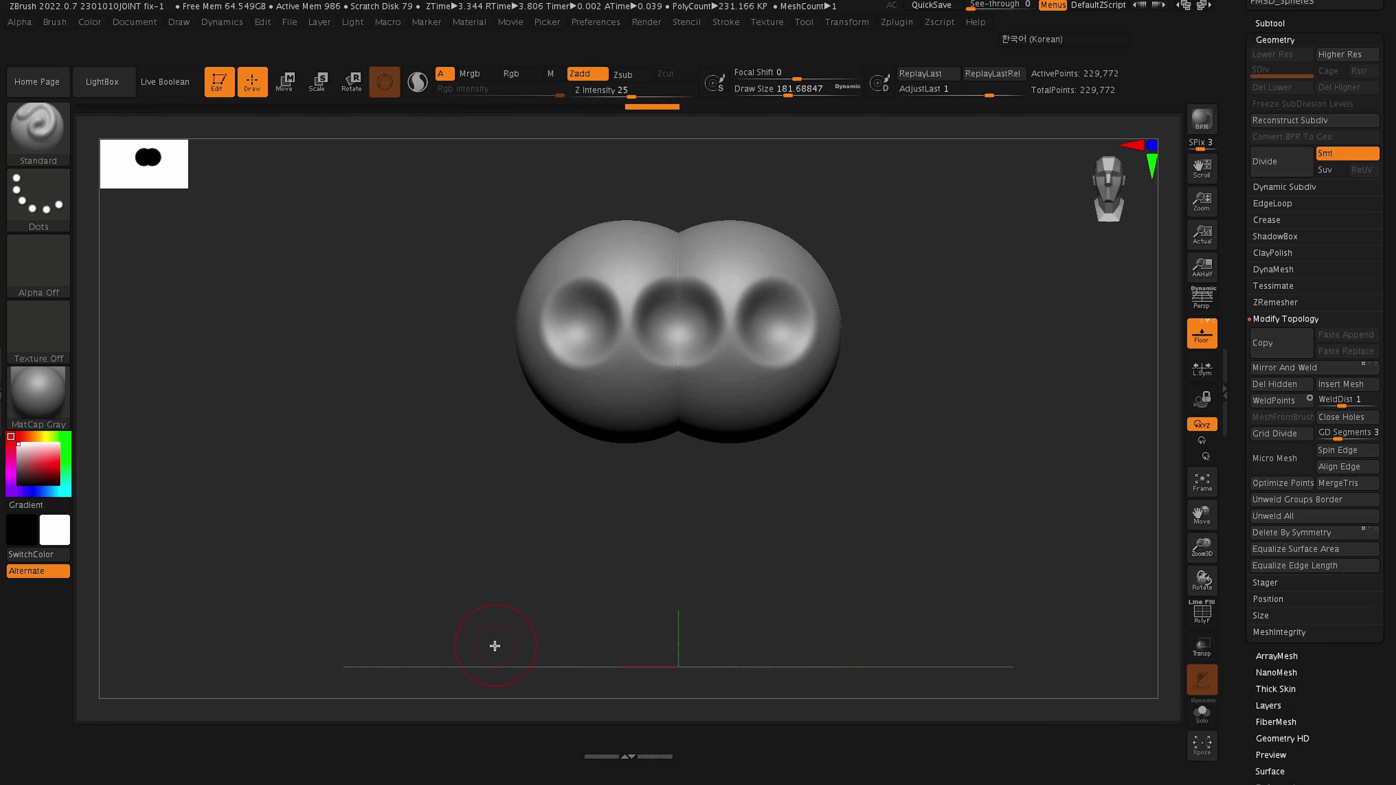
pyautogui.hotkey('ctrl', 'z')
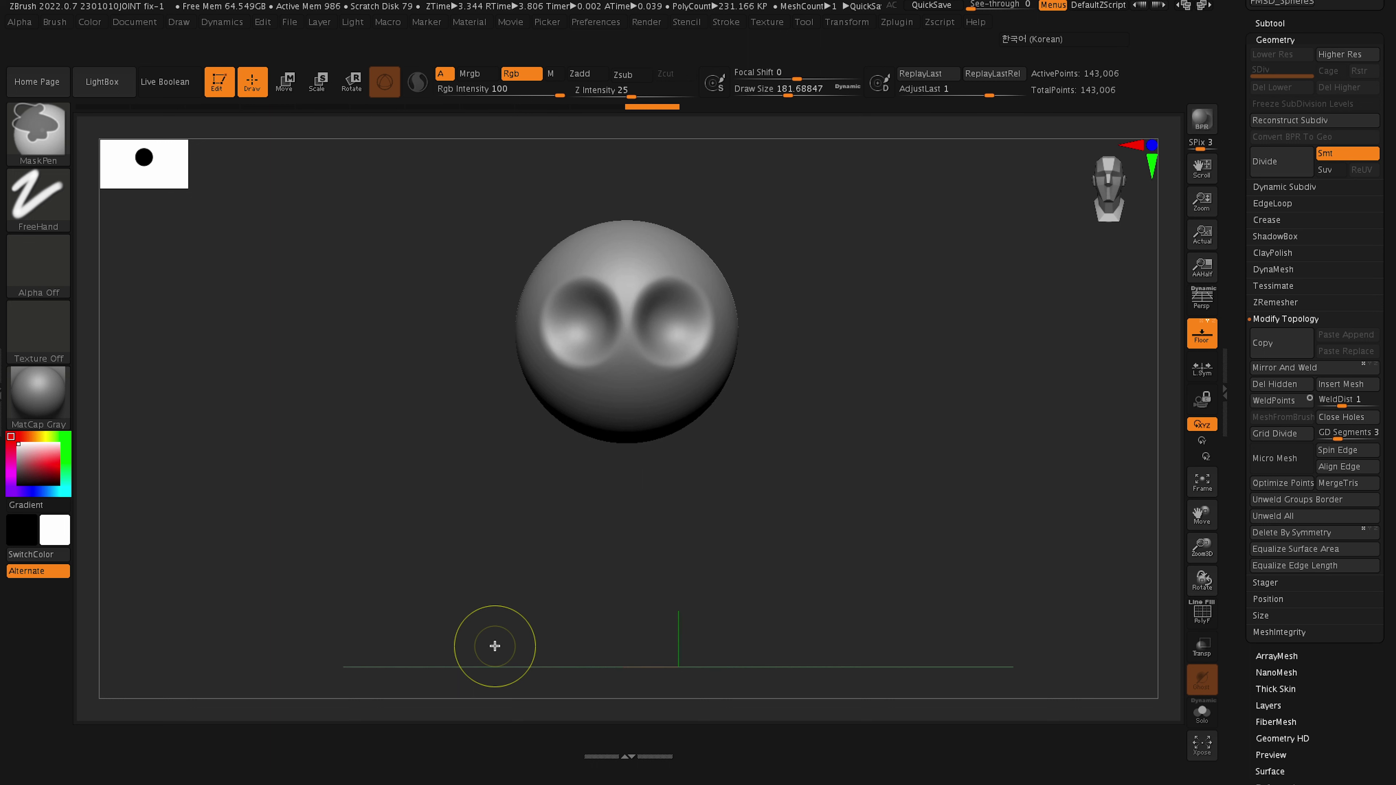
pyautogui.hotkey('ctrl', 'z')
pyautogui.hotkey('ctrl', 'z')
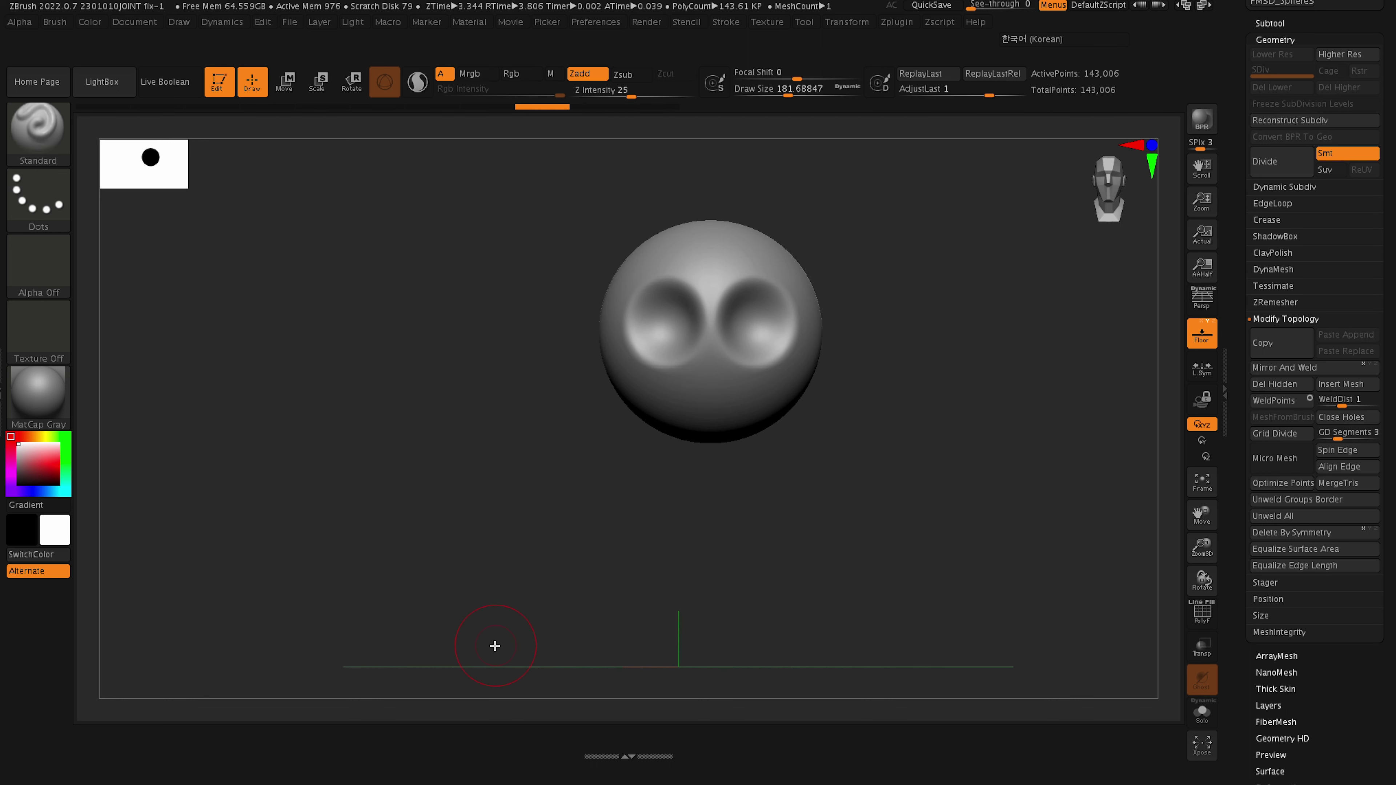
# Move the sphere completely left of the world centre, try Mirror And Weld to create a second sphere, and undo it.
pyautogui.press('w')
pyautogui.moveTo(616, 330); pyautogui.dragTo(423, 330)
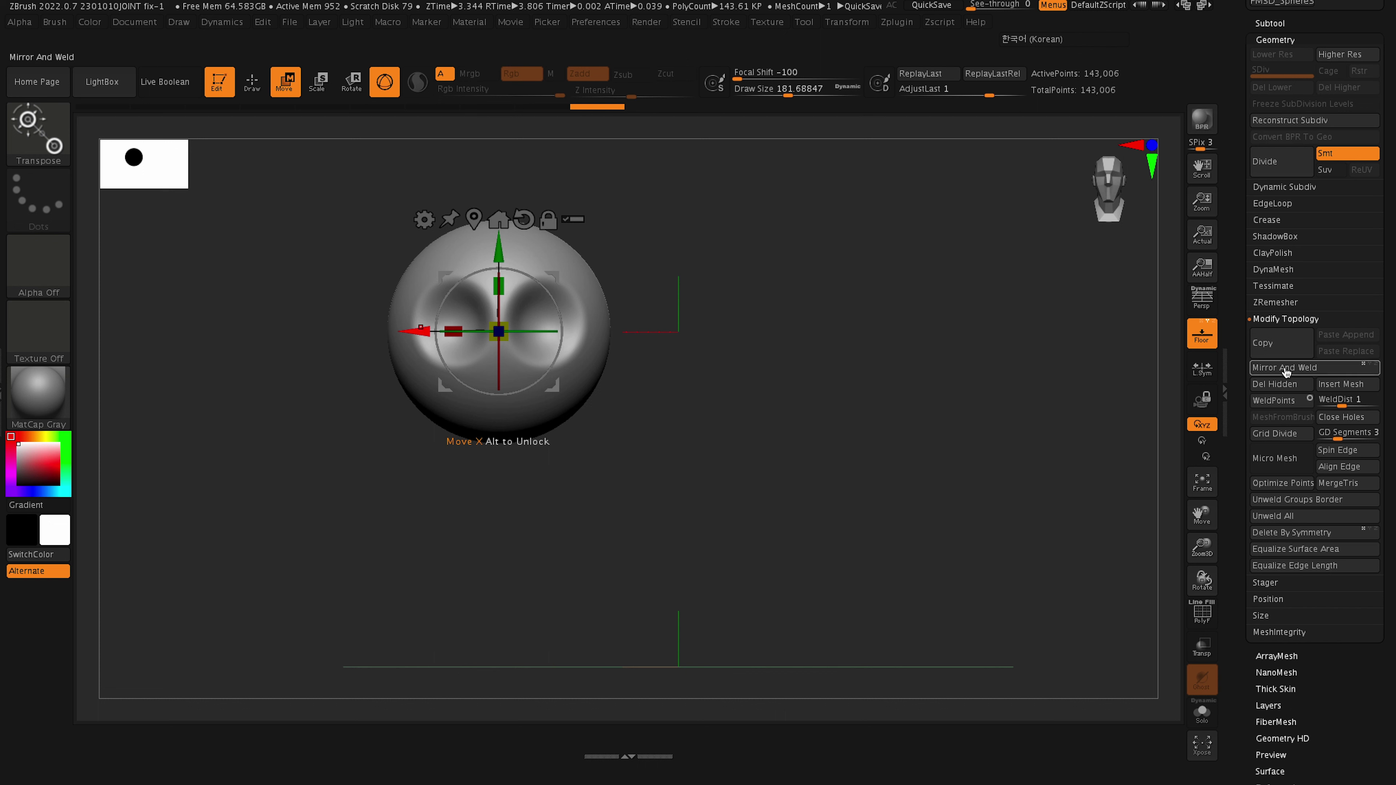
pyautogui.click(1314, 372)
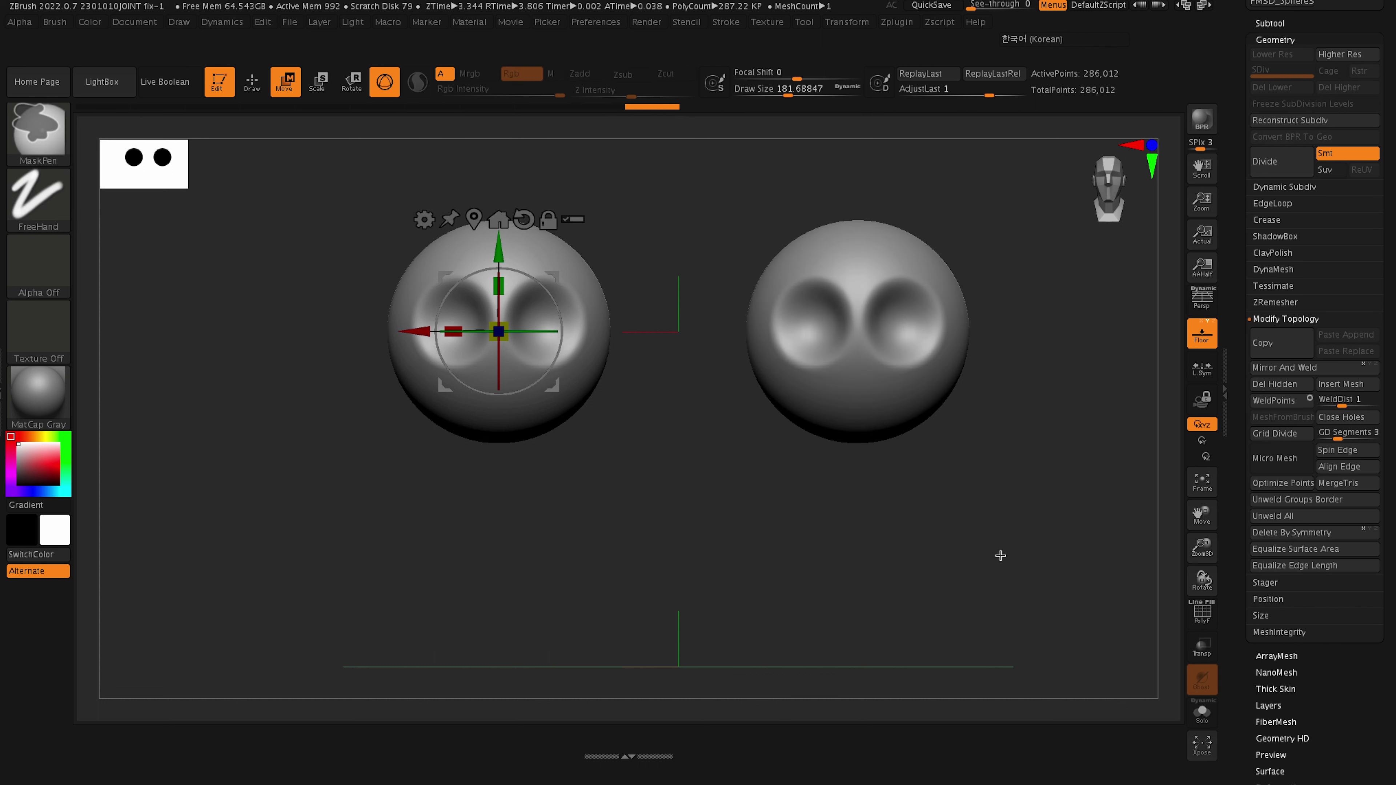
pyautogui.hotkey('ctrl', 'z')
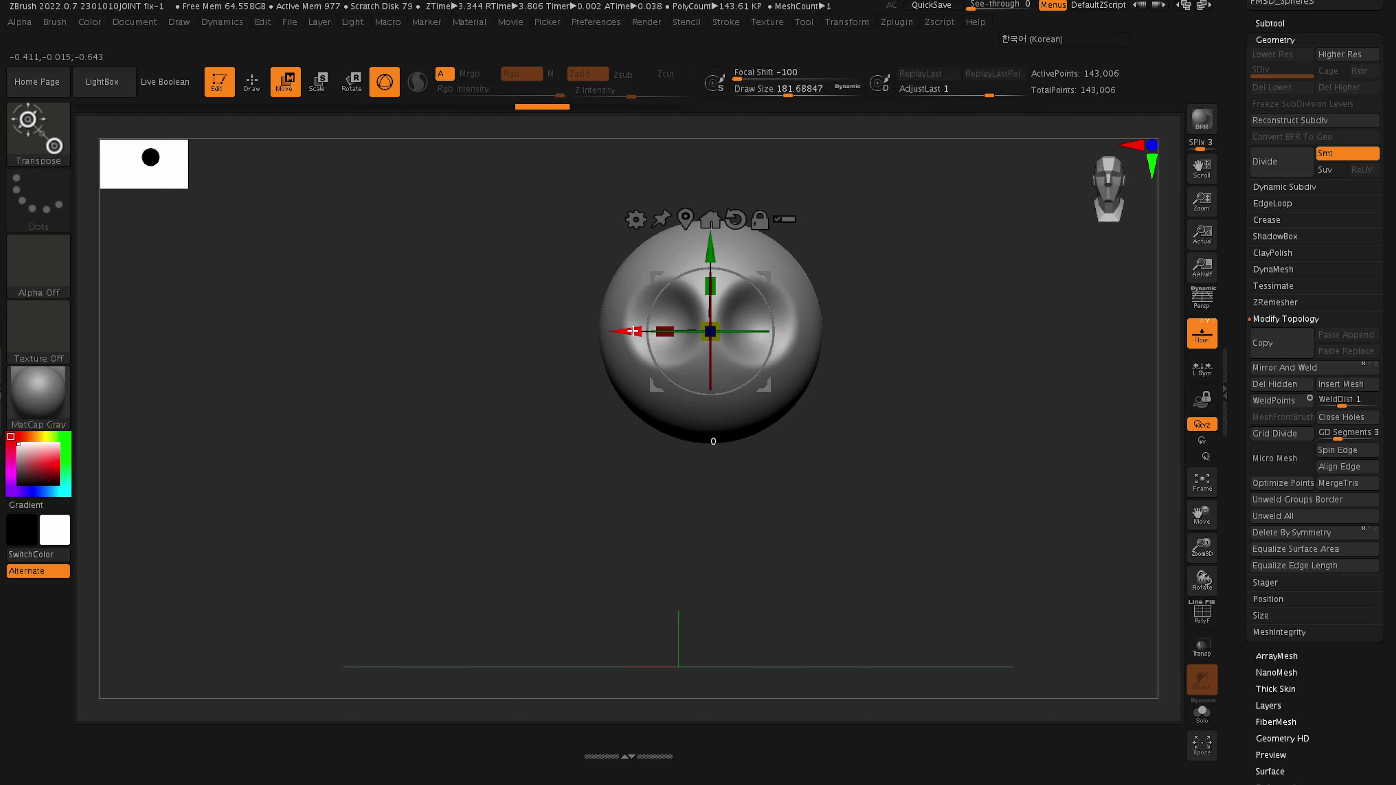
# Move the sphere completely right of the world centre, try Mirror And Weld on it, and undo the duplication.
pyautogui.moveTo(632, 330); pyautogui.dragTo(810, 326)
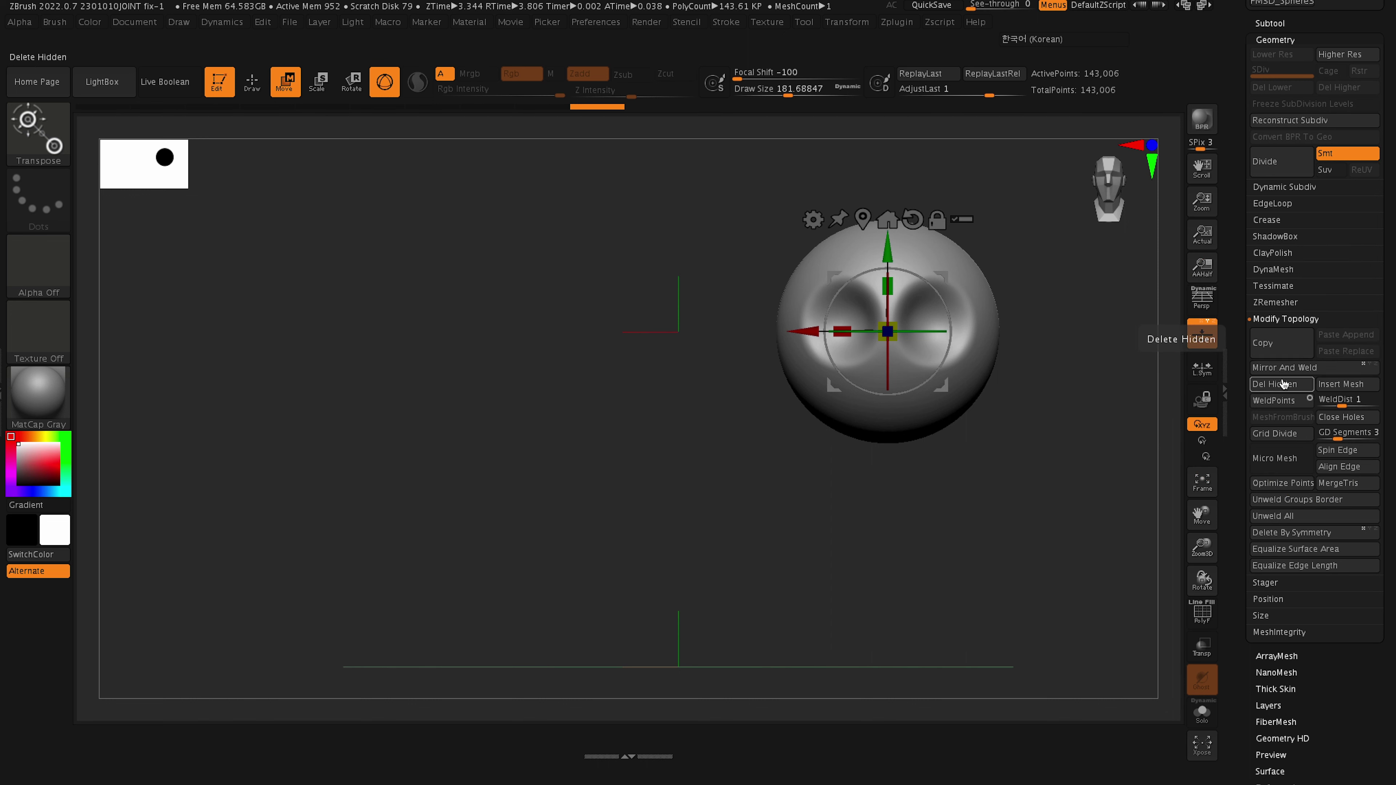
pyautogui.click(1303, 371)
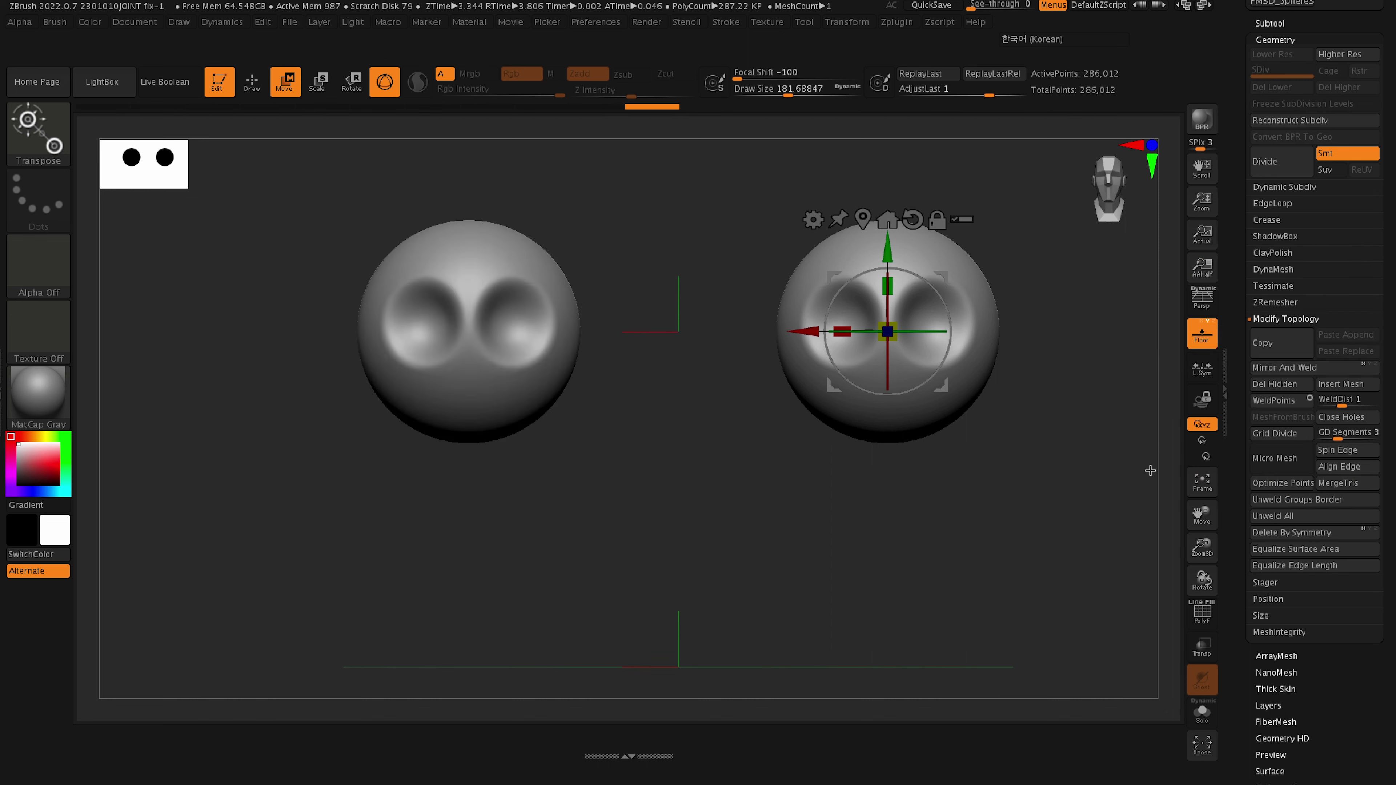
pyautogui.hotkey('ctrl', 'z')
# Move the sphere back until only a thin slice crosses the world centre, try Mirror And Weld, and undo it.
pyautogui.moveTo(800, 331); pyautogui.dragTo(670, 331)
pyautogui.click(1282, 366)
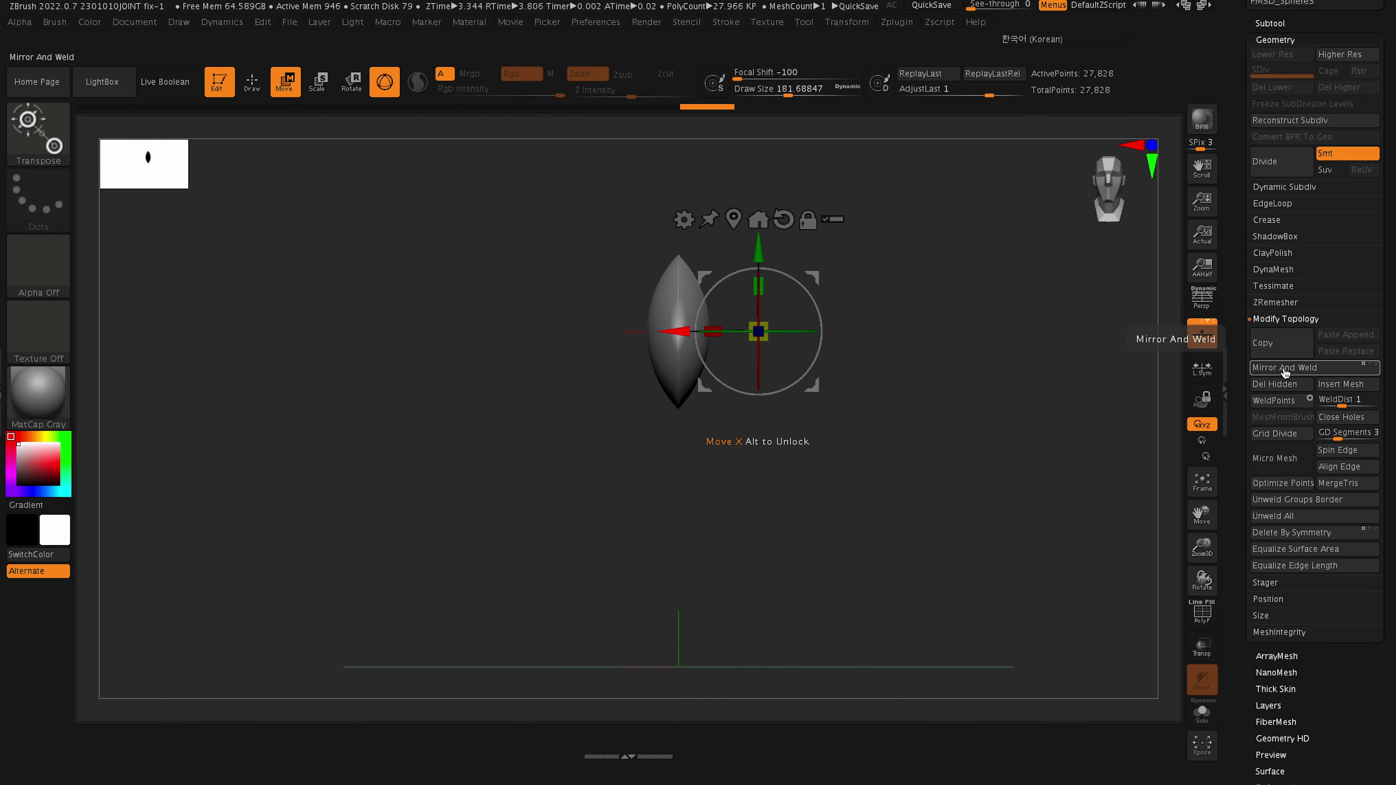
pyautogui.hotkey('ctrl', 'z')
# Move the sphere well clear of the world centre on the right and duplicate it with Mirror And Weld.
pyautogui.moveTo(681, 331); pyautogui.dragTo(870, 332)
pyautogui.click(1289, 369)
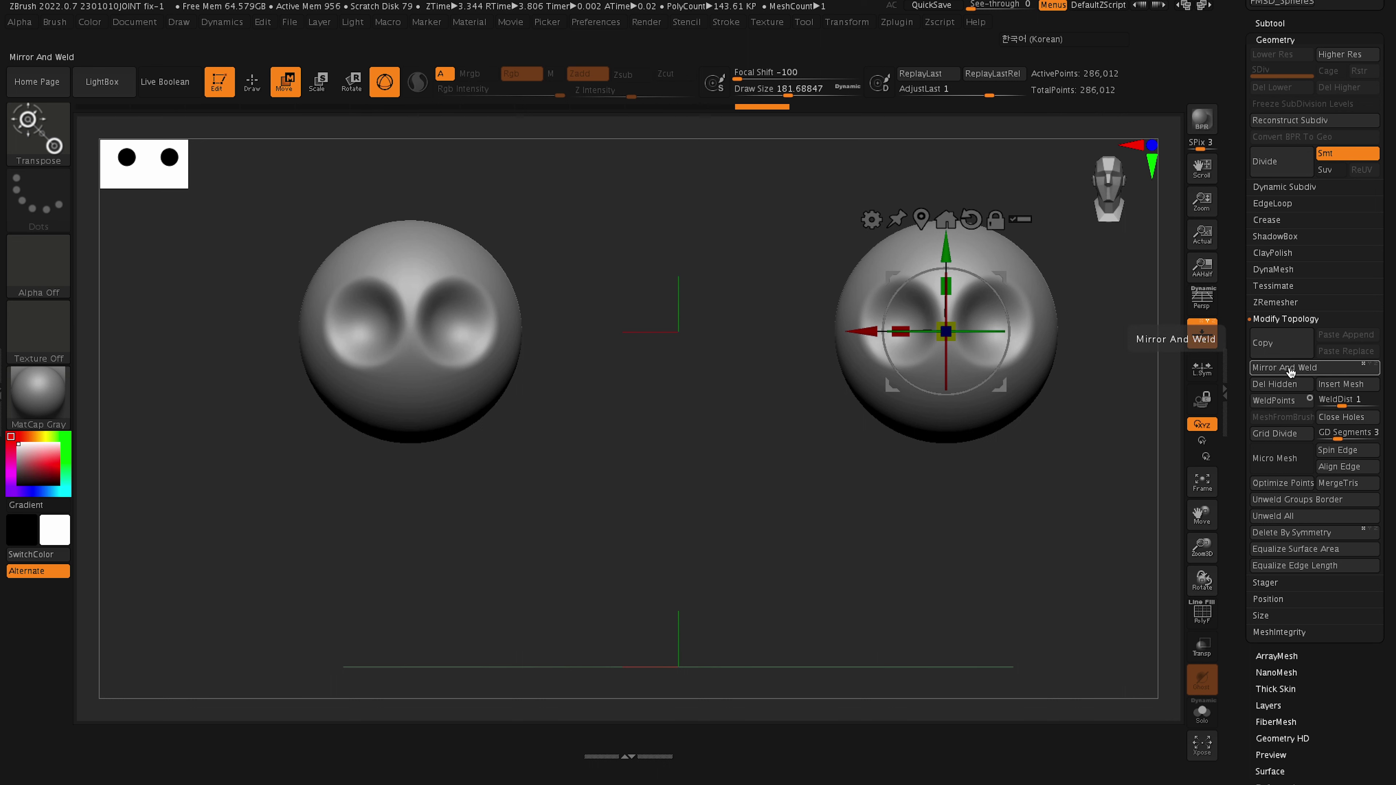
# Turn on X symmetry and move the two mirrored spheres together with the gizmo.
pyautogui.moveTo(868, 330); pyautogui.dragTo(836, 363)
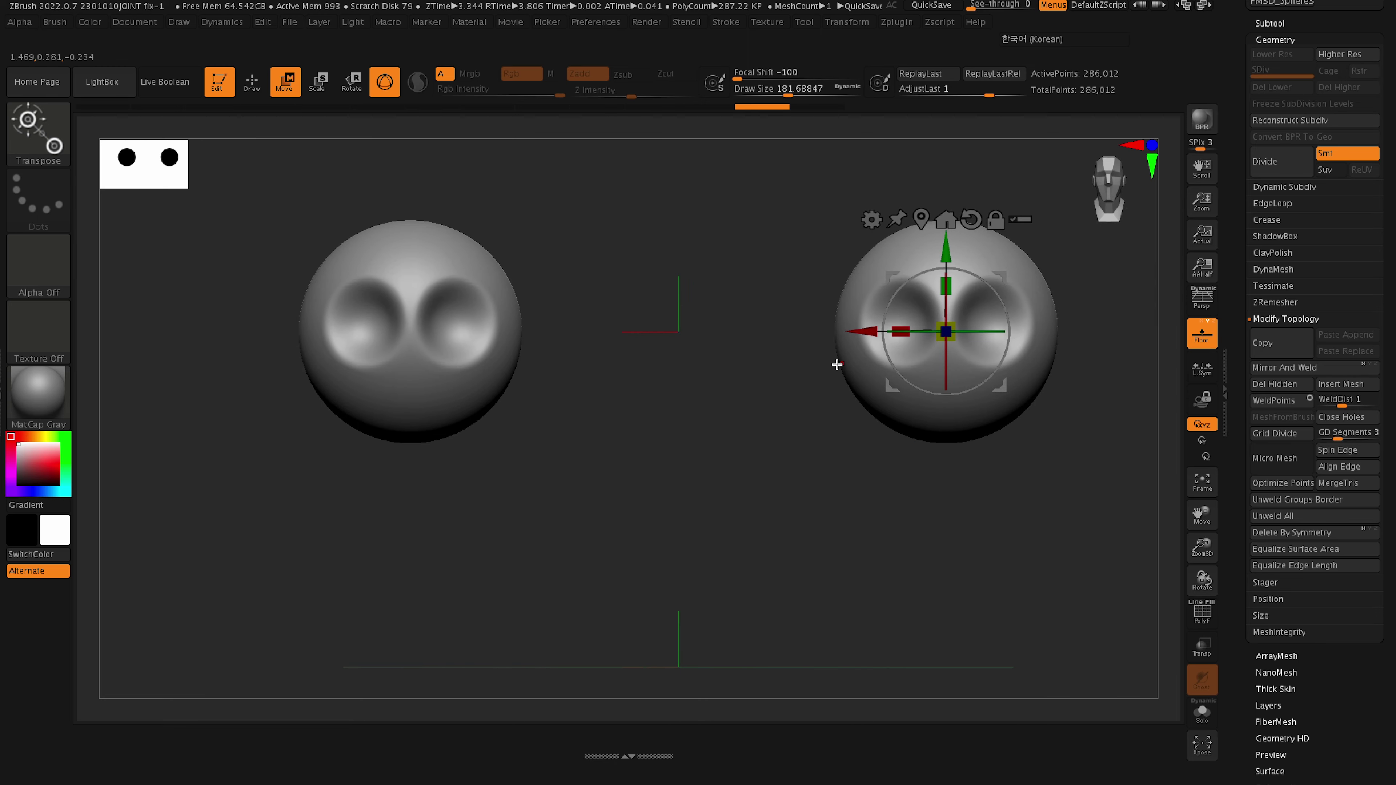
pyautogui.press('x')
pyautogui.moveTo(848, 332); pyautogui.dragTo(975, 284)
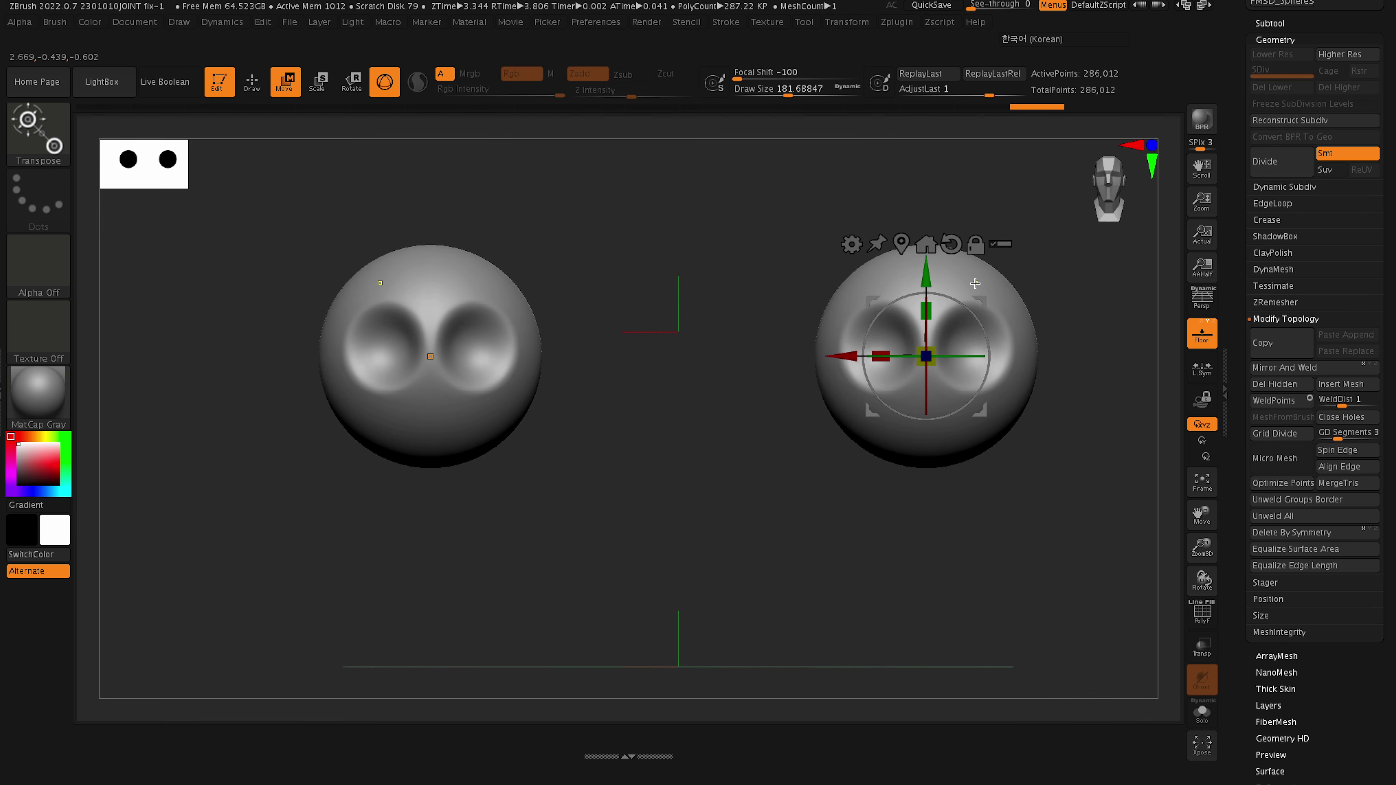
# Undo the sphere moves and duplications back to the single centred two-dent sphere, and return to Draw mode.
pyautogui.hotkey('ctrl', 'z')
pyautogui.hotkey('ctrl', 'z')
pyautogui.hotkey('ctrl', 'z')
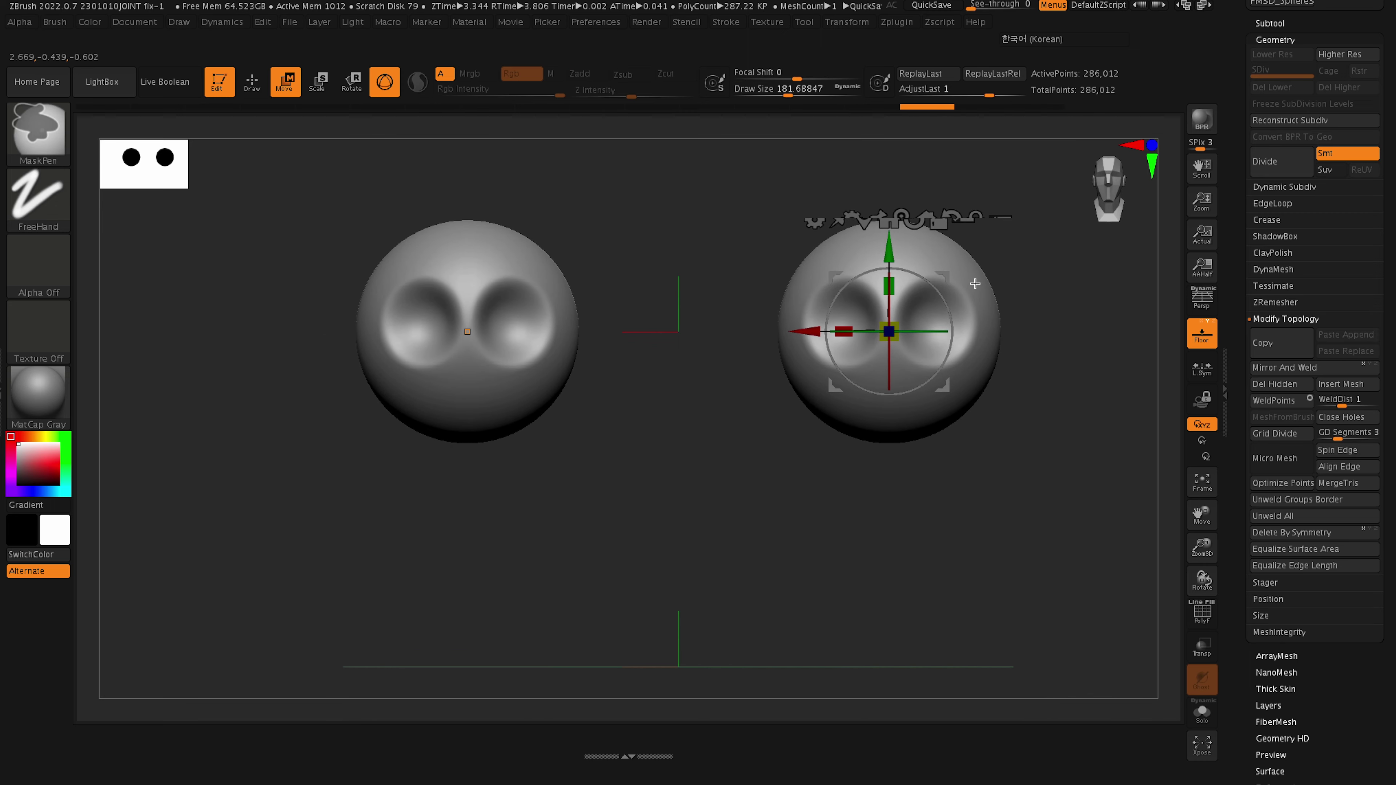
pyautogui.hotkey('ctrl', 'z')
pyautogui.hotkey('ctrl', 'z')
pyautogui.hotkey('ctrl', 'z')
pyautogui.hotkey('ctrl', 'z')
pyautogui.hotkey('ctrl', 'z')
pyautogui.hotkey('ctrl', 'z')
pyautogui.hotkey('ctrl', 'z')
pyautogui.hotkey('ctrl', 'z')
pyautogui.press('q')
pyautogui.moveTo(941, 368)
pyautogui.mouseDown()
pyautogui.moveTo(926, 428)
pyautogui.moveTo(944, 336)
pyautogui.mouseUp()
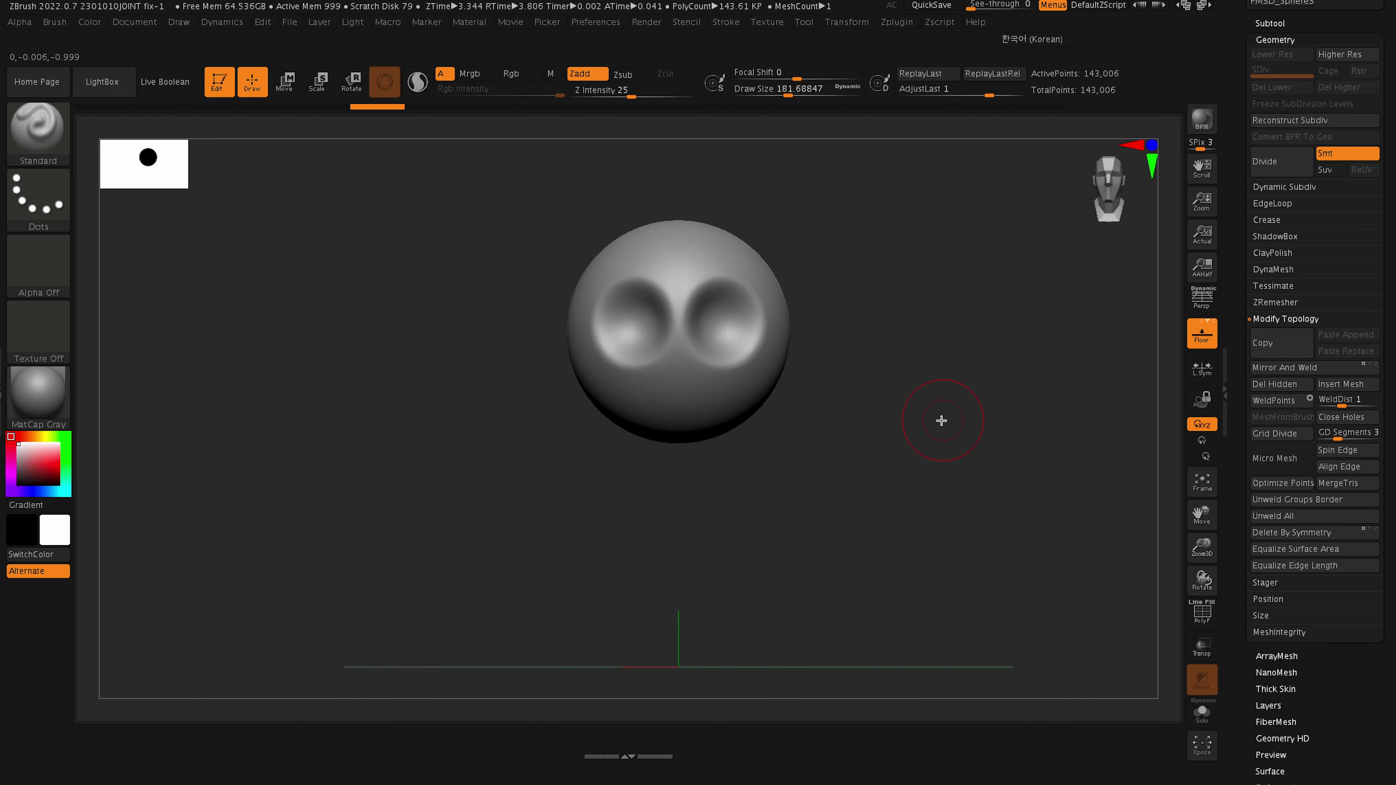
# Move the sphere slightly right of the world centre along X and return to Draw mode.
pyautogui.press('w')
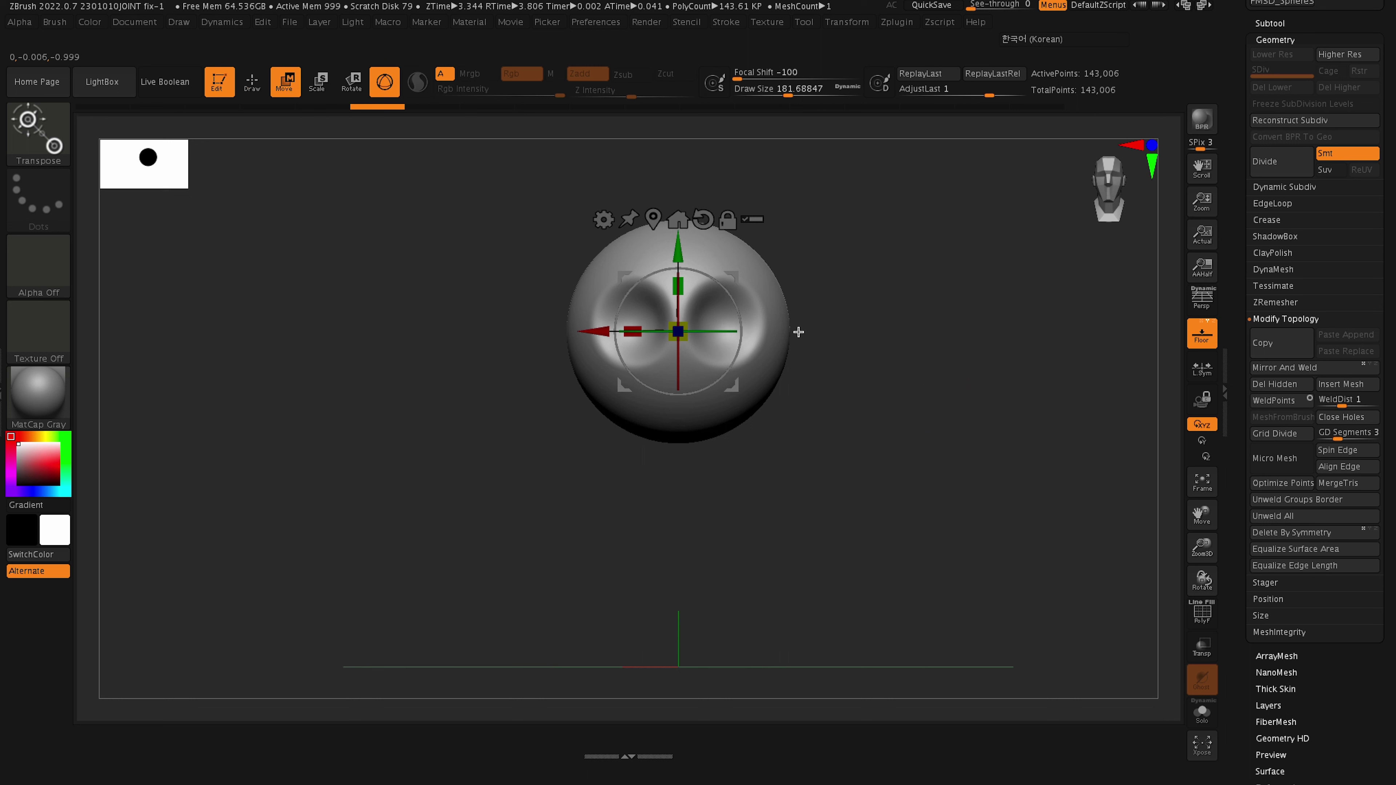
pyautogui.moveTo(603, 332); pyautogui.dragTo(817, 436)
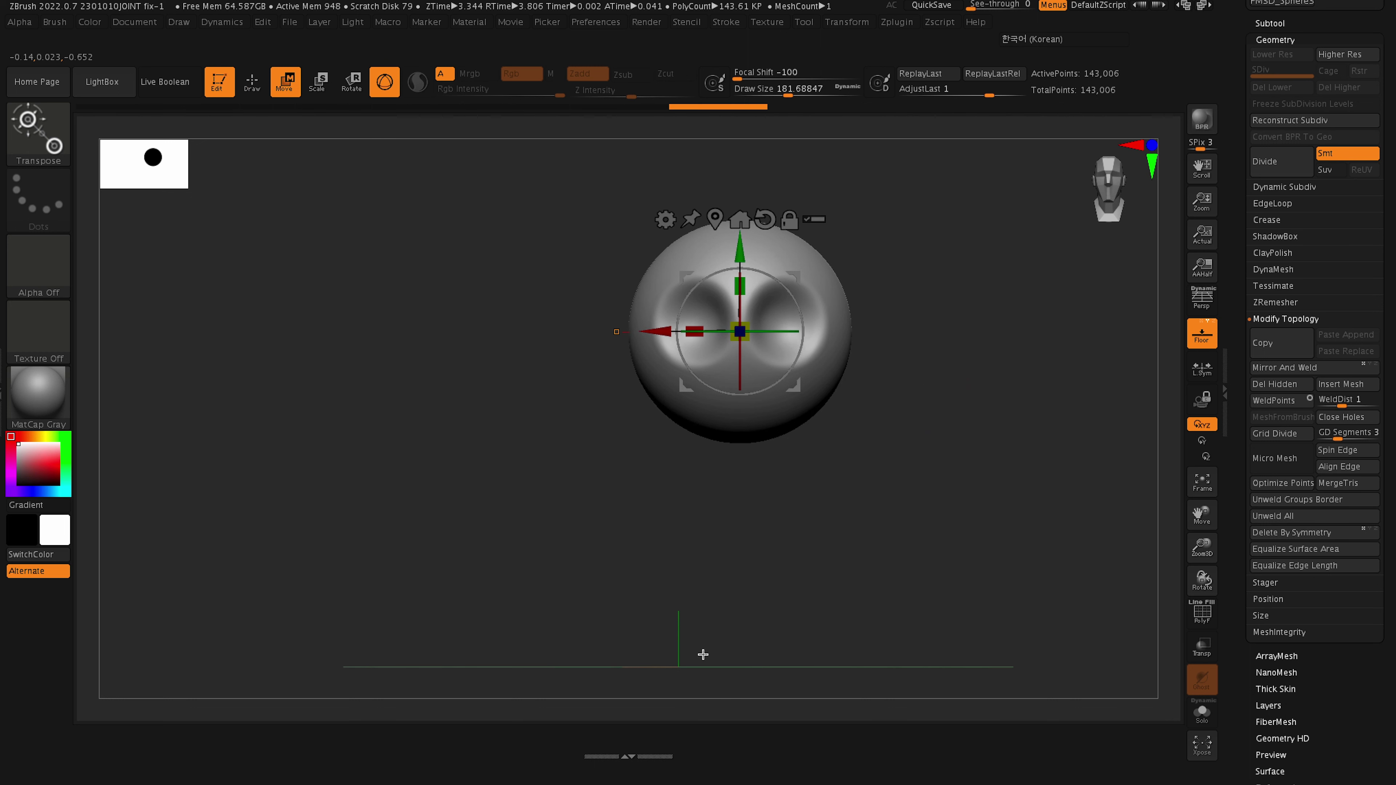
pyautogui.press('q')
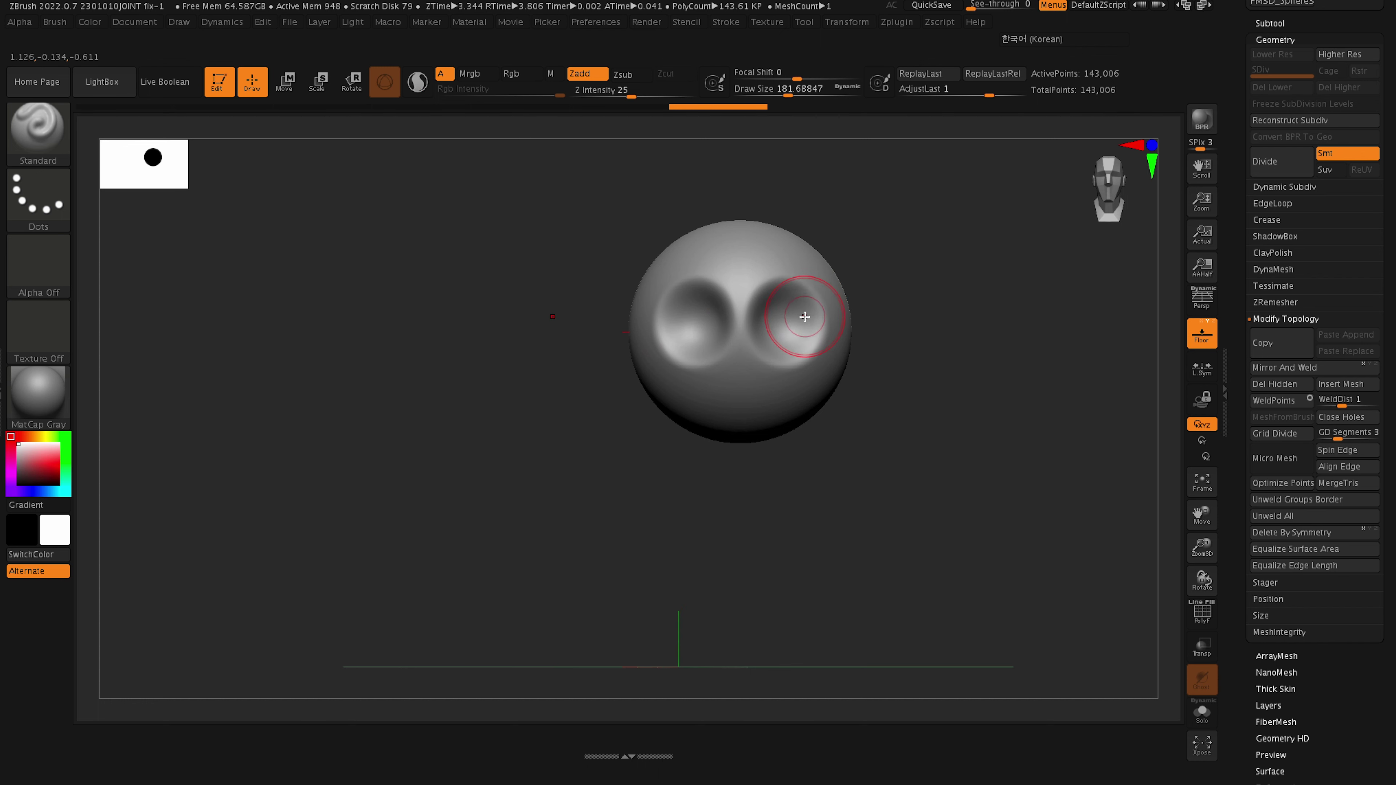
# Sculpt a raised Standard brush stroke down the left side of the sphere's top.
pyautogui.moveTo(809, 328); pyautogui.dragTo(635, 245, button='right')
pyautogui.moveTo(635, 245); pyautogui.dragTo(650, 347)
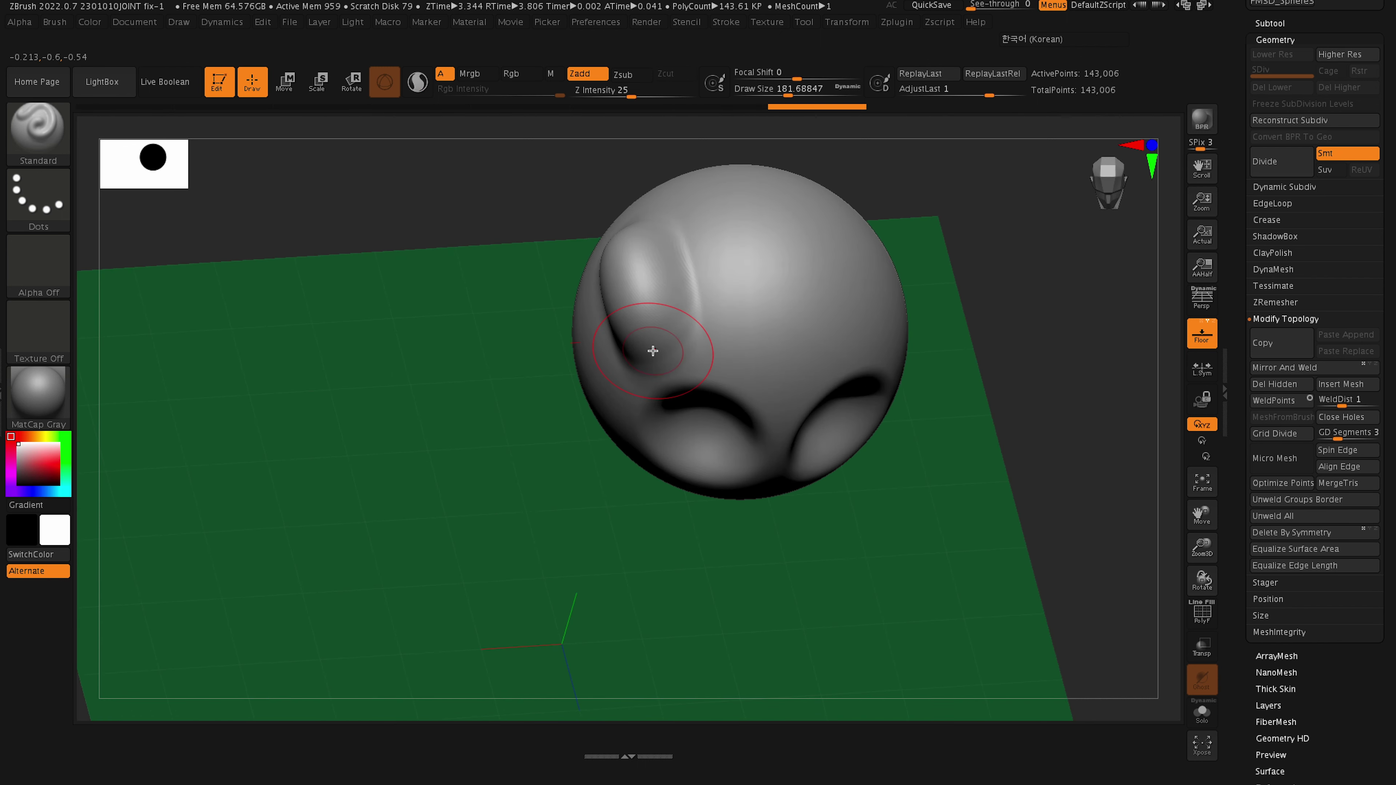
# Try Mirror And Weld on the off-centre sphere with Local Symmetry off, and undo it.
pyautogui.moveTo(995, 500)
pyautogui.mouseDown()
pyautogui.moveTo(1010, 480)
pyautogui.moveTo(1012, 495)
pyautogui.mouseUp()
pyautogui.moveTo(1013, 511)
pyautogui.keyDown('ctrl'); pyautogui.mouseDown(button='right')
pyautogui.moveTo(1000, 418)
pyautogui.moveTo(995, 476)
pyautogui.mouseUp(button='right'); pyautogui.keyUp('ctrl')
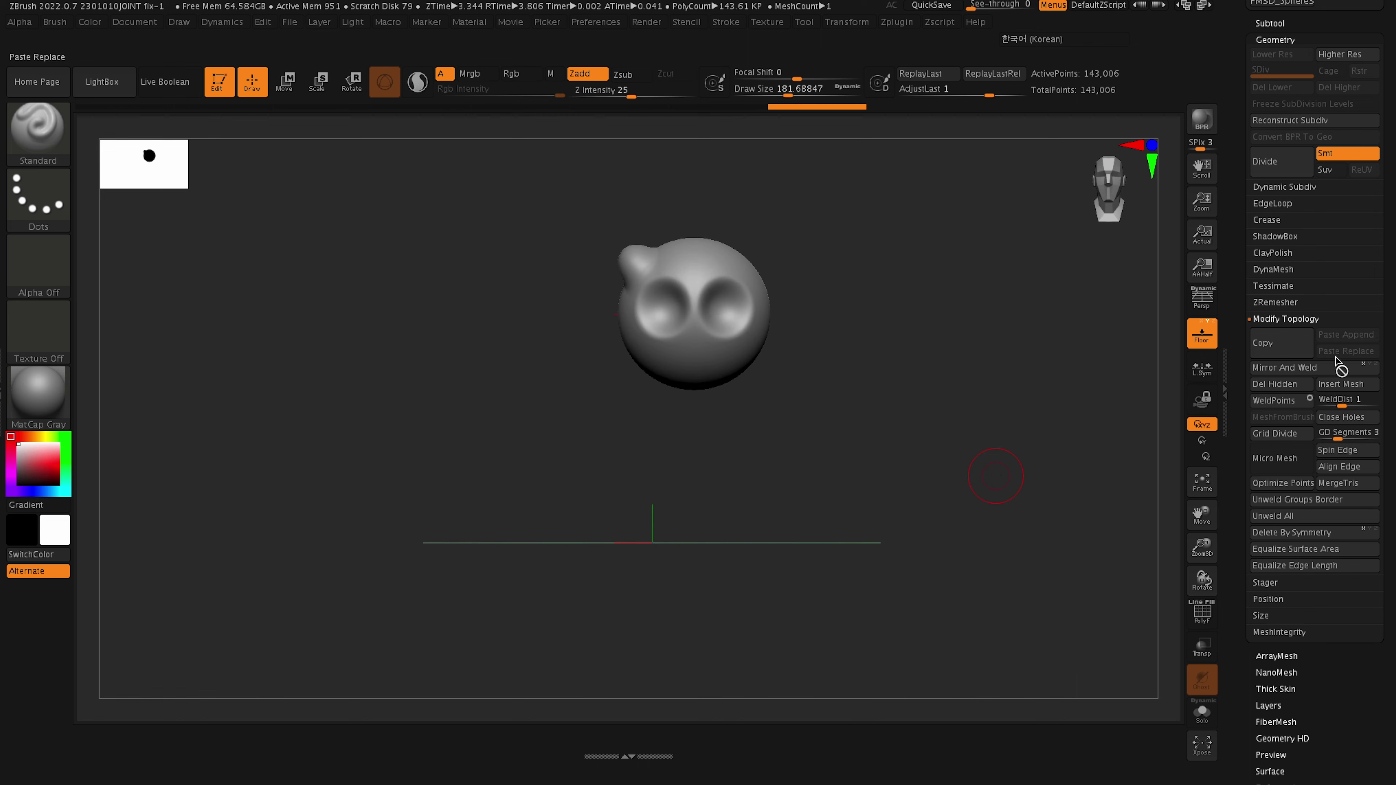
pyautogui.click(1314, 367)
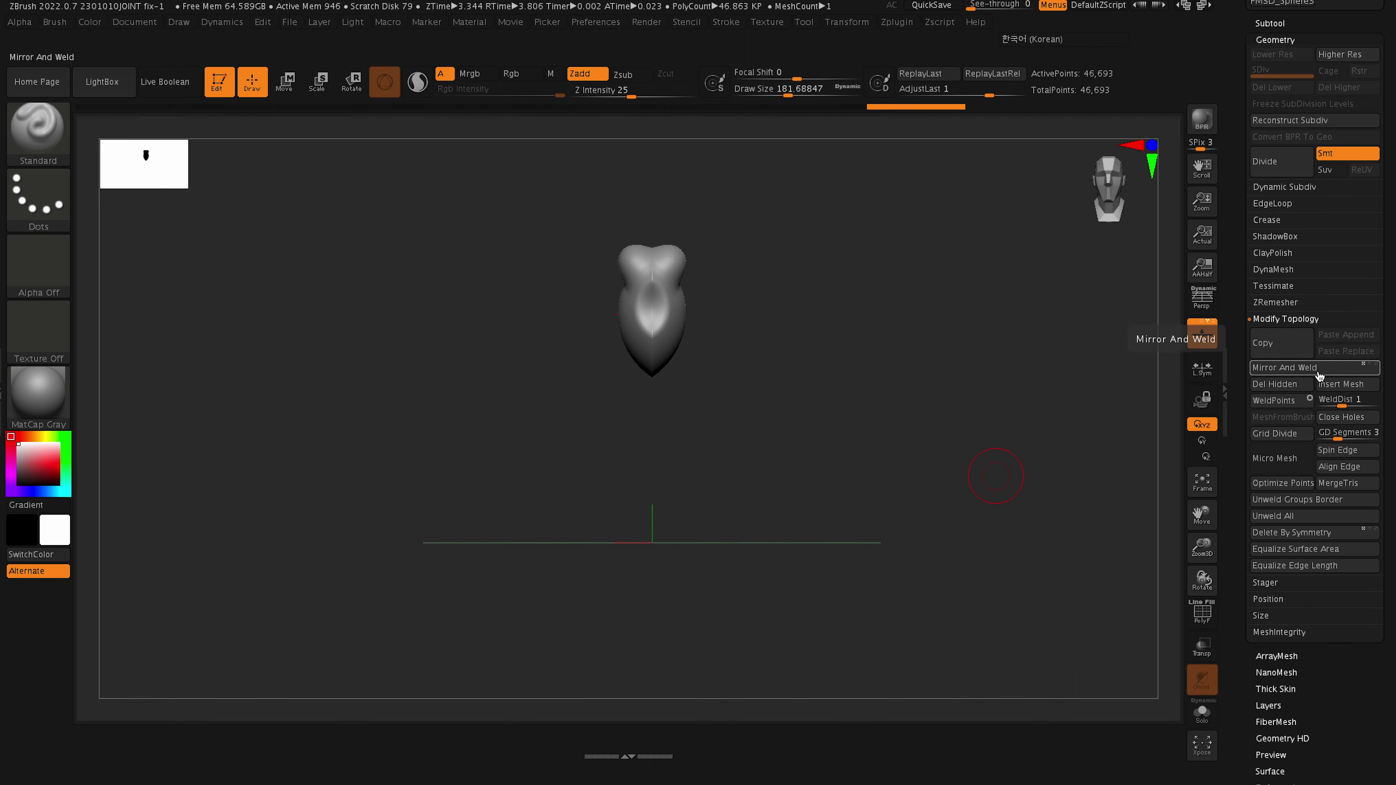
pyautogui.hotkey('ctrl', 'z')
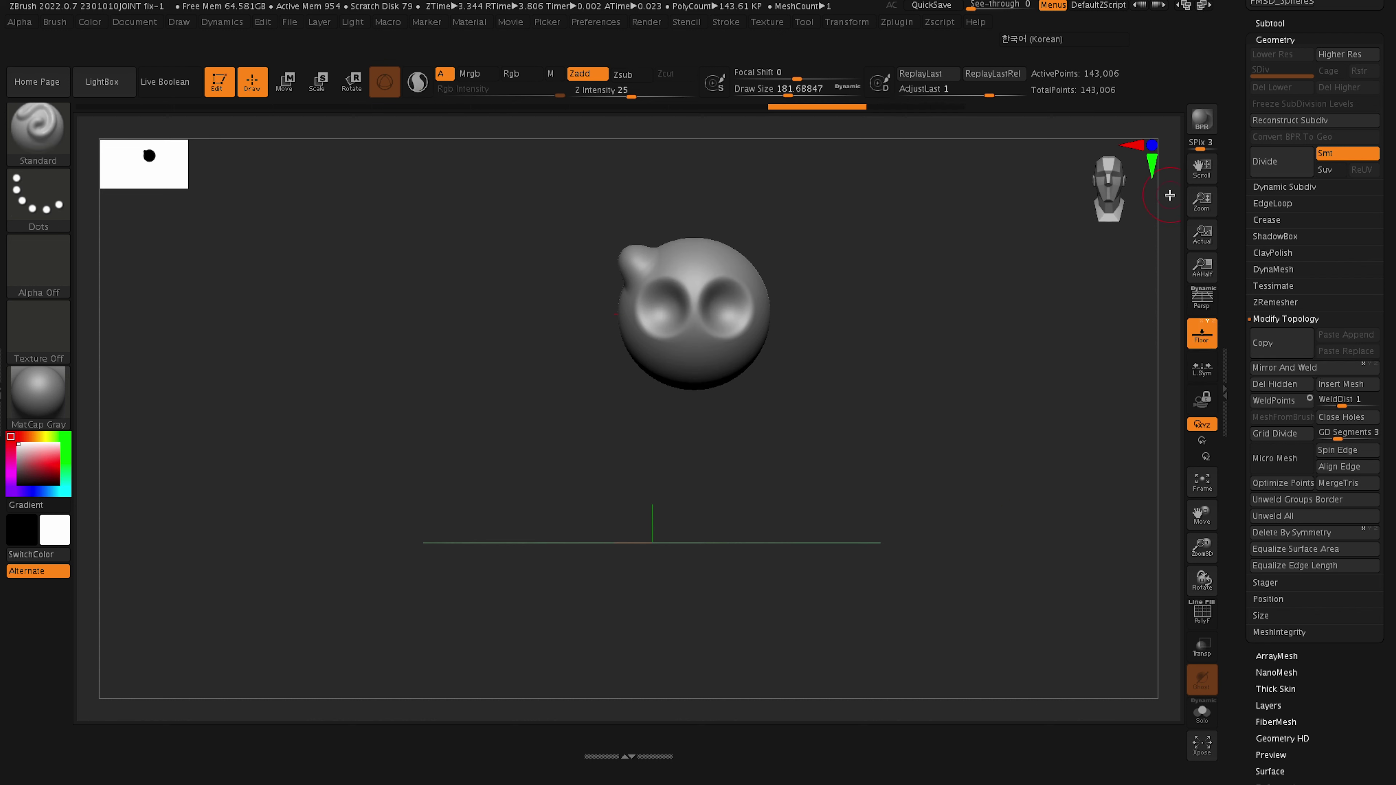
# Turn on Local Symmetry and use Mirror And Weld to copy the raised stroke across the off-centre sphere.
pyautogui.click(1202, 374)
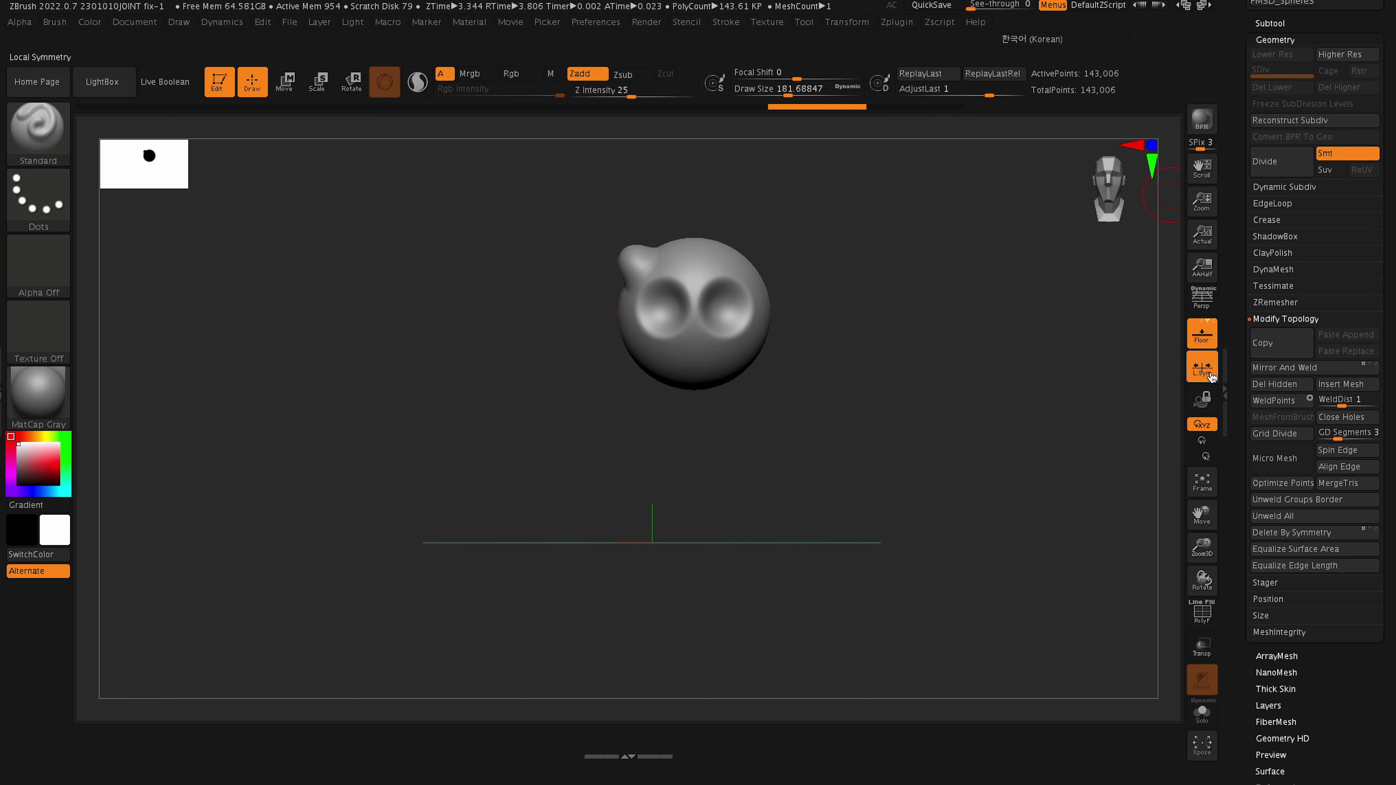
pyautogui.click(1299, 372)
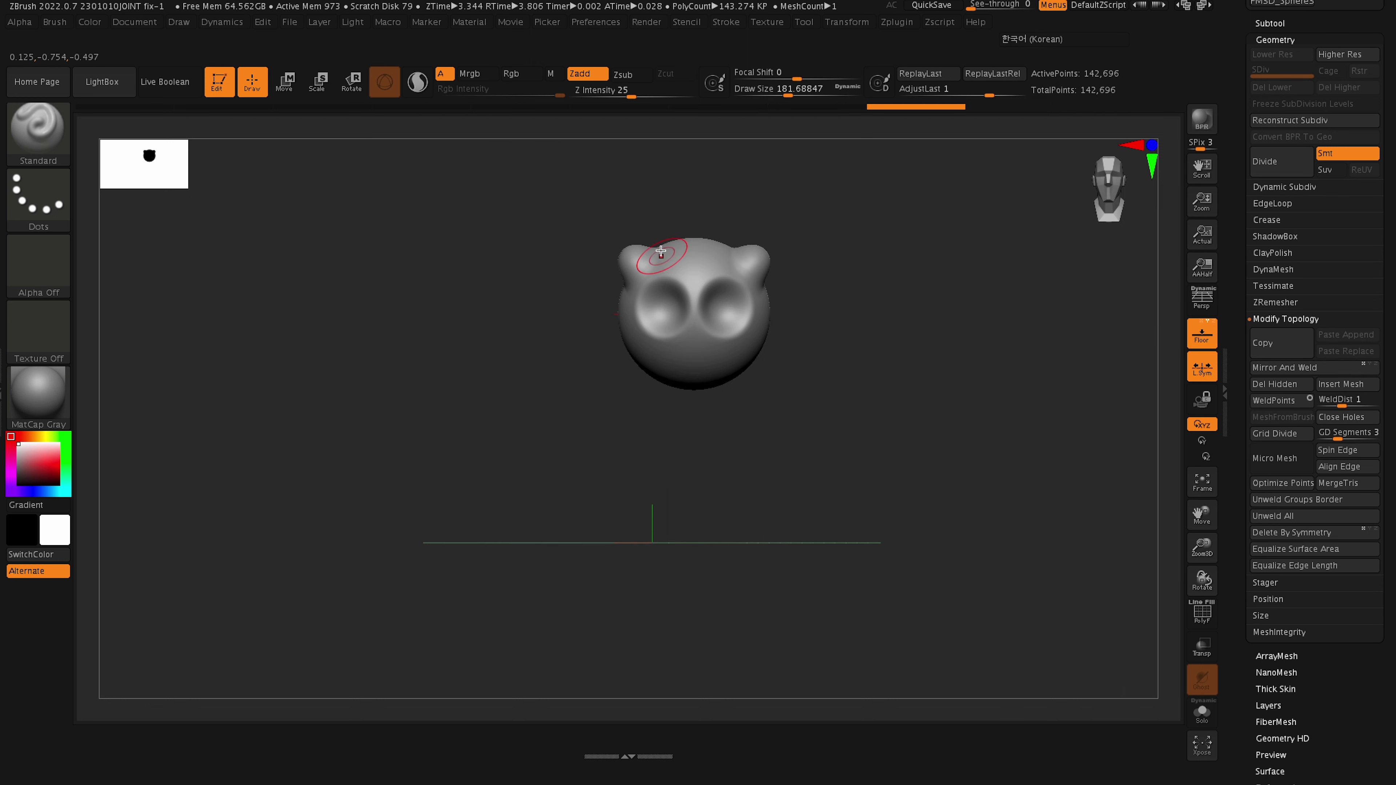
pyautogui.moveTo(937, 501)
pyautogui.keyDown('alt'); pyautogui.mouseDown()
pyautogui.moveTo(938, 587)
pyautogui.moveTo(941, 526)
pyautogui.mouseUp(); pyautogui.keyUp('alt')
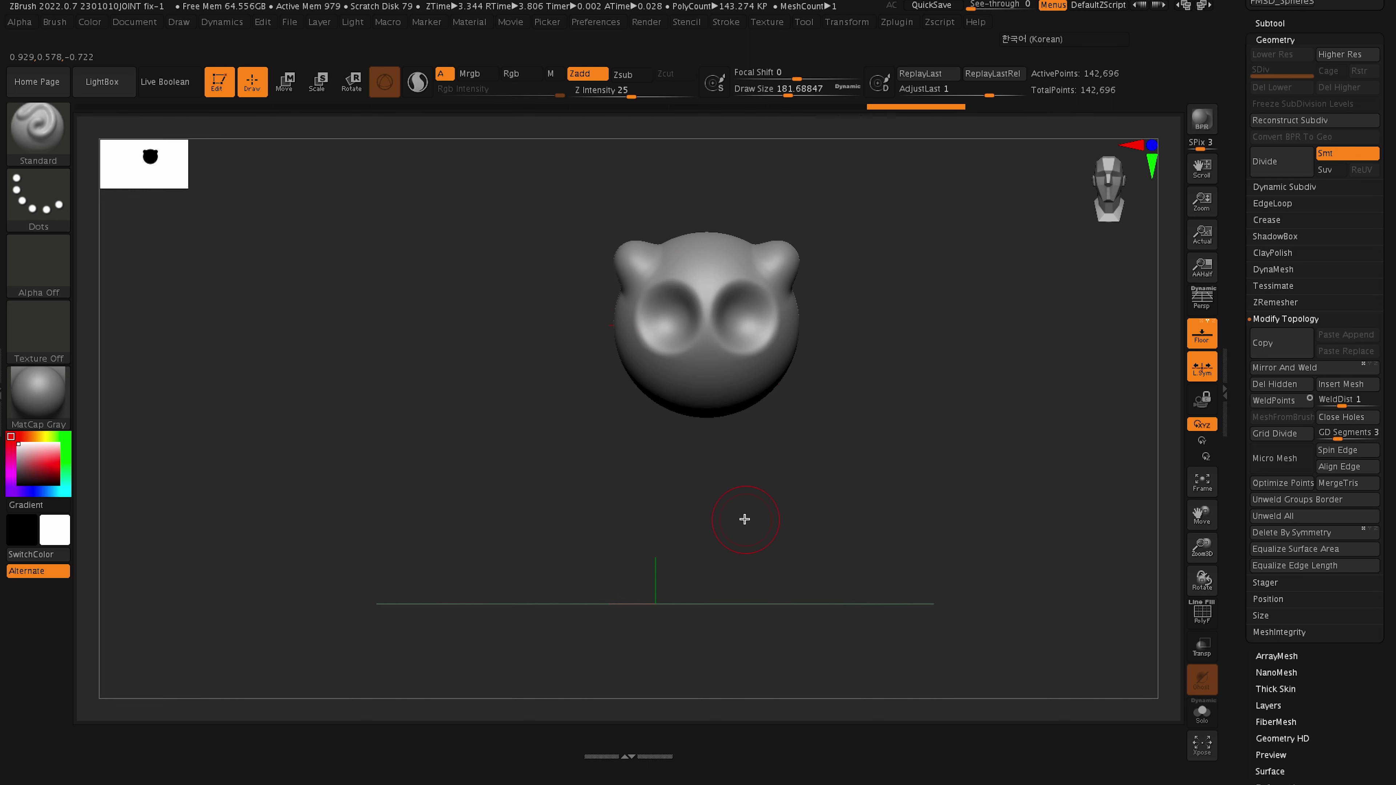
# With Local Symmetry off, undo back to the centred two-dent sphere and apply Mirror And Weld along X.
pyautogui.click(1206, 375)
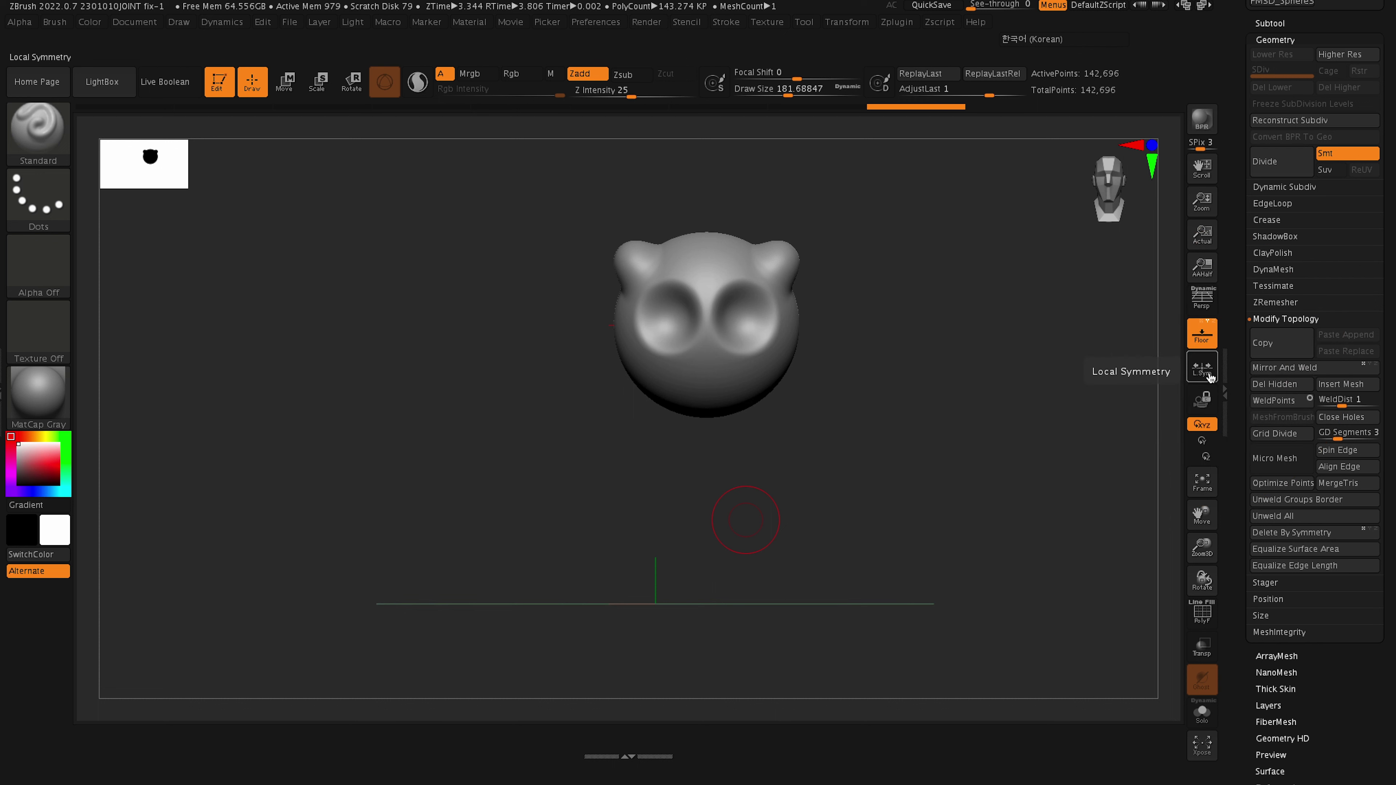
pyautogui.hotkey('ctrl', 'z')
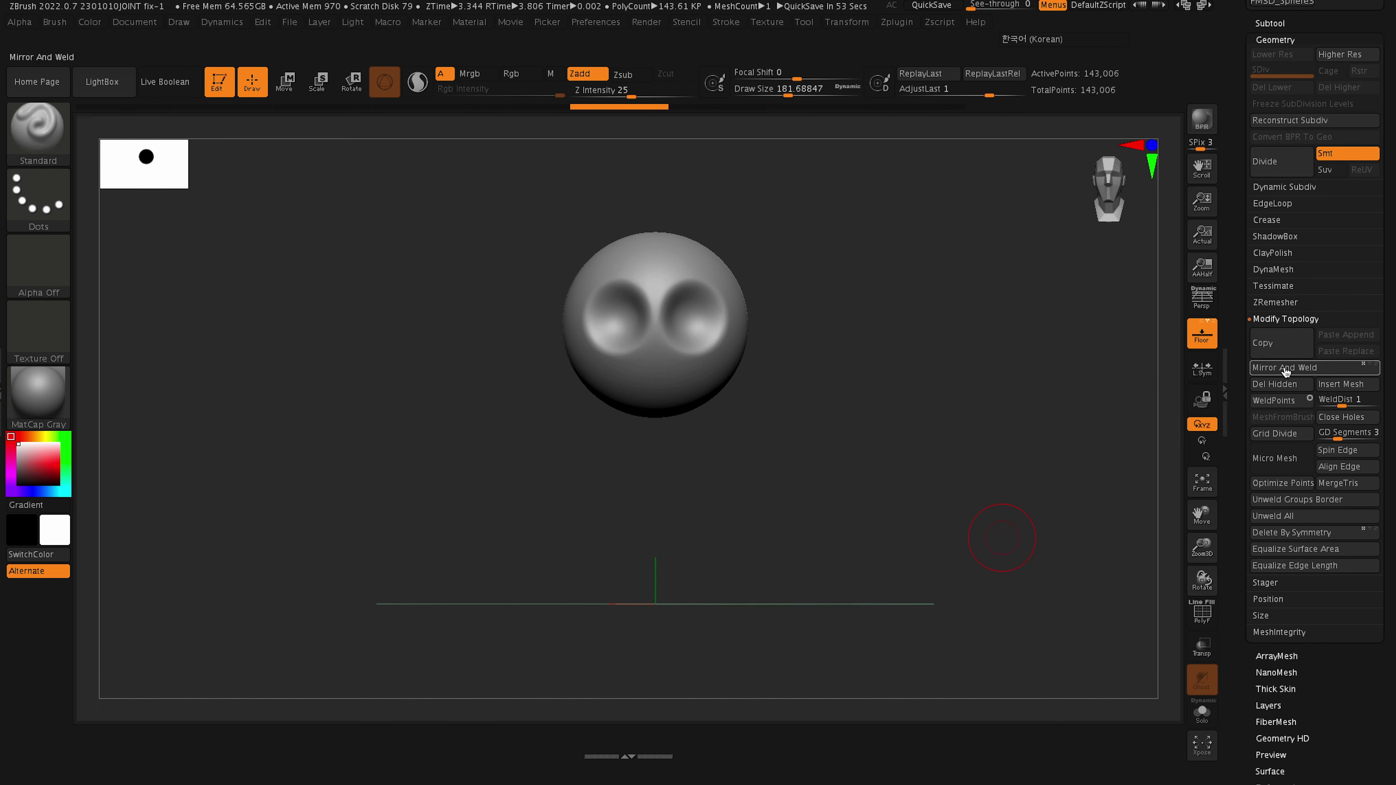
pyautogui.click(1314, 376)
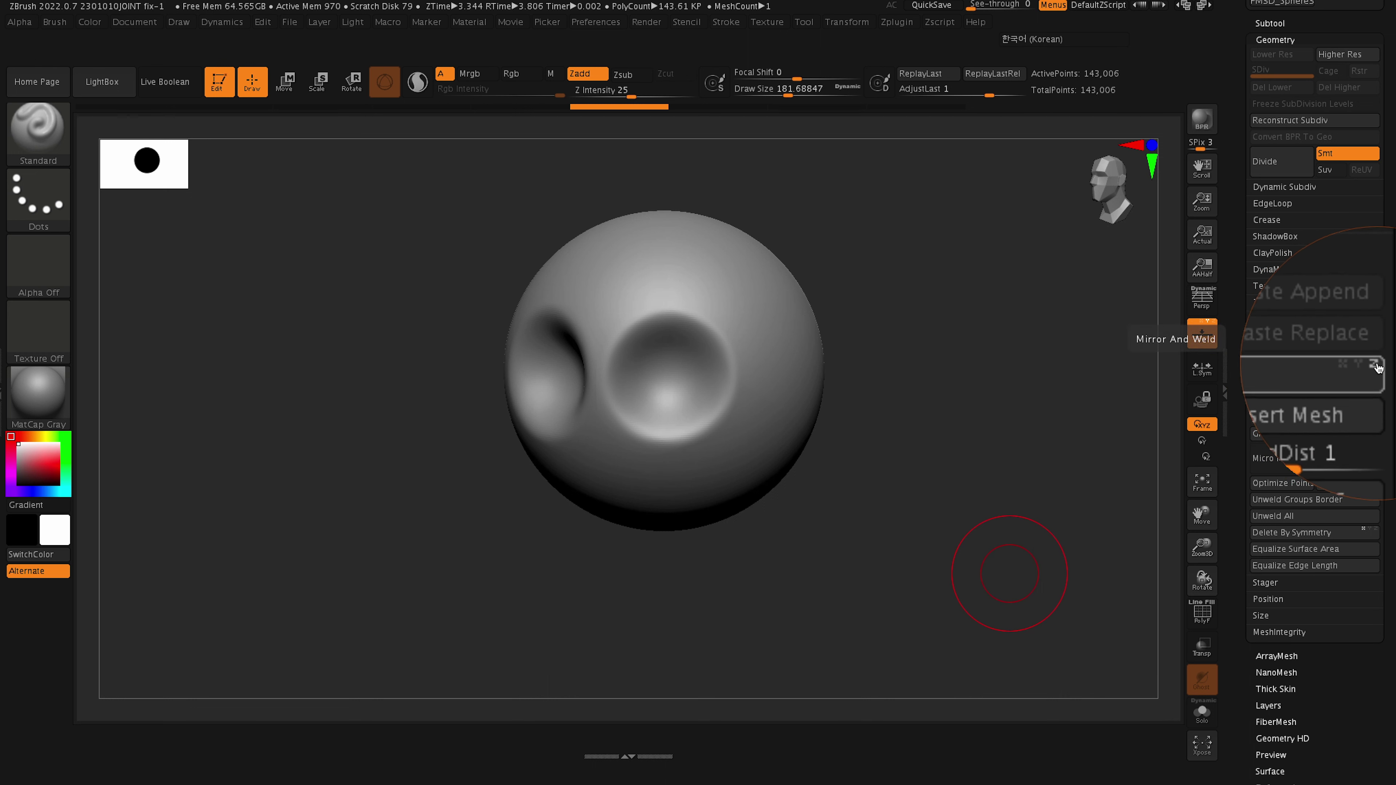
pyautogui.click(1302, 373)
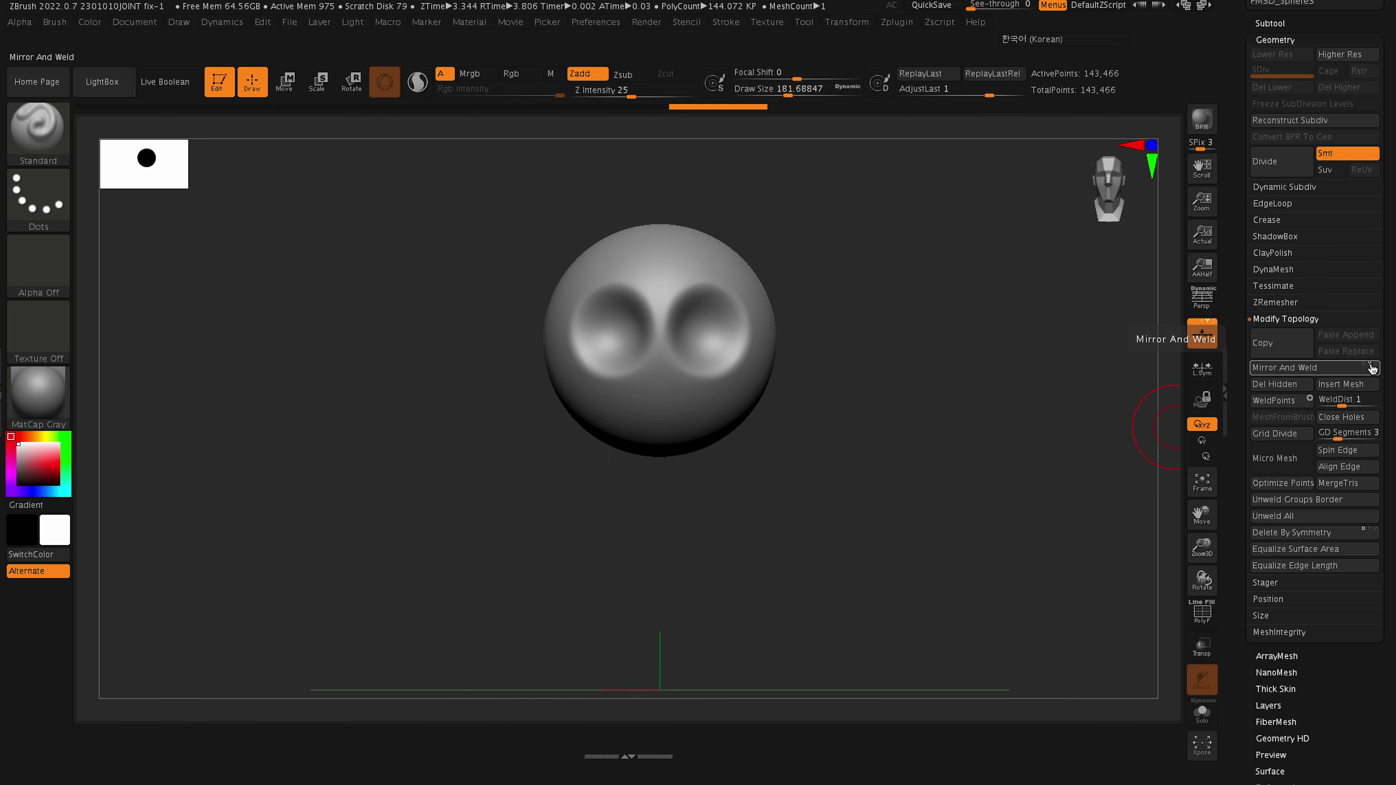
# Try Mirror And Weld along the Y axis, undo it and return the mirror axis to X.
pyautogui.click(1334, 369)
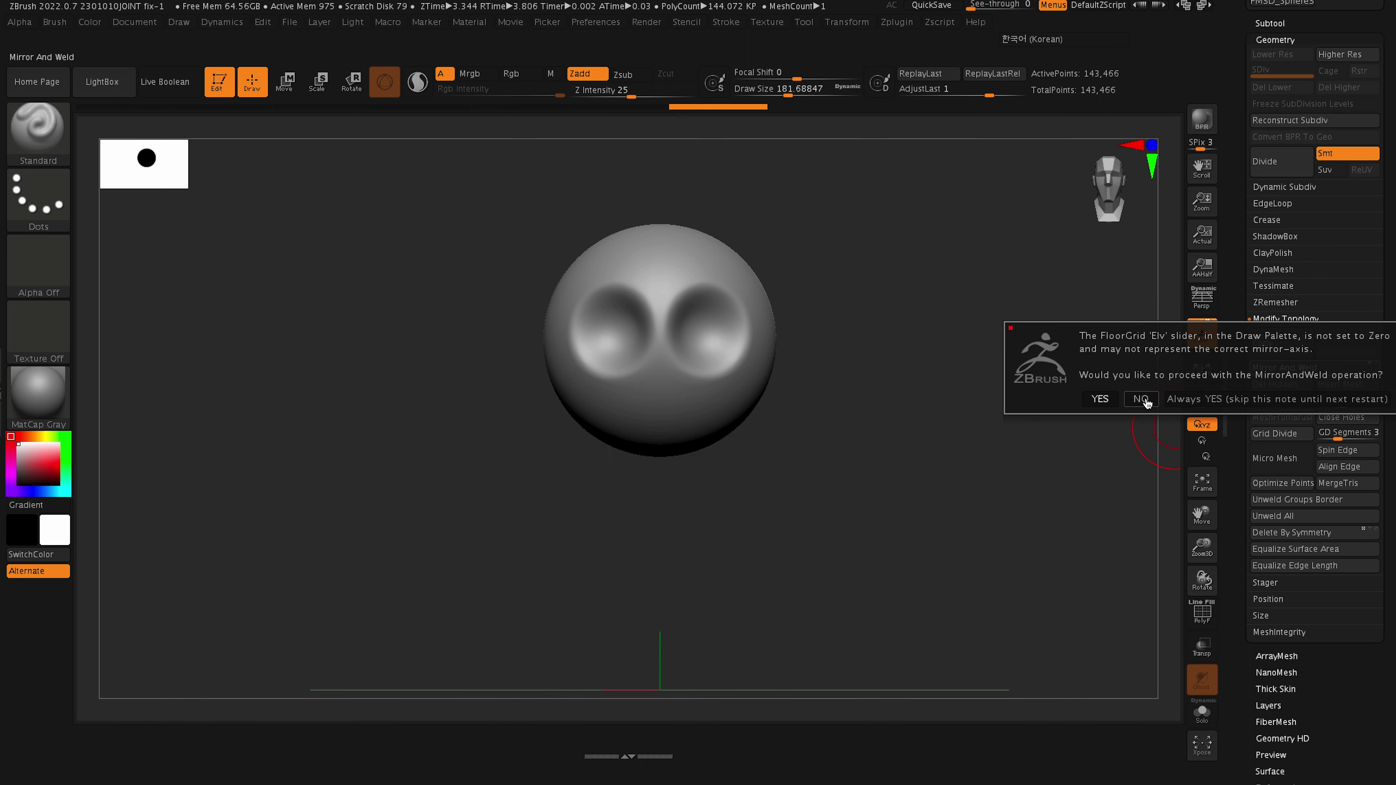
pyautogui.click(1100, 398)
pyautogui.moveTo(1075, 303); pyautogui.dragTo(986, 439)
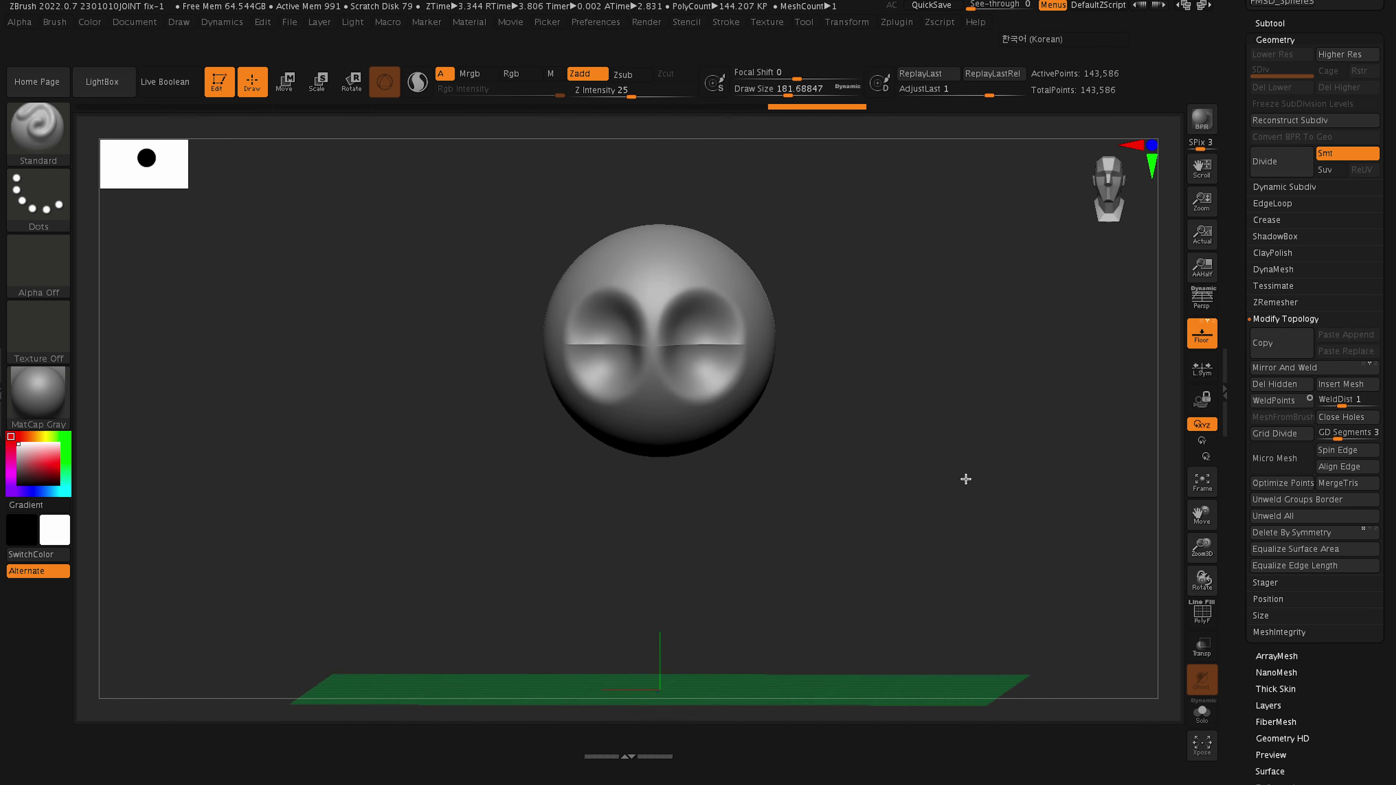
pyautogui.press('ctrl')
pyautogui.hotkey('ctrl', 'z')
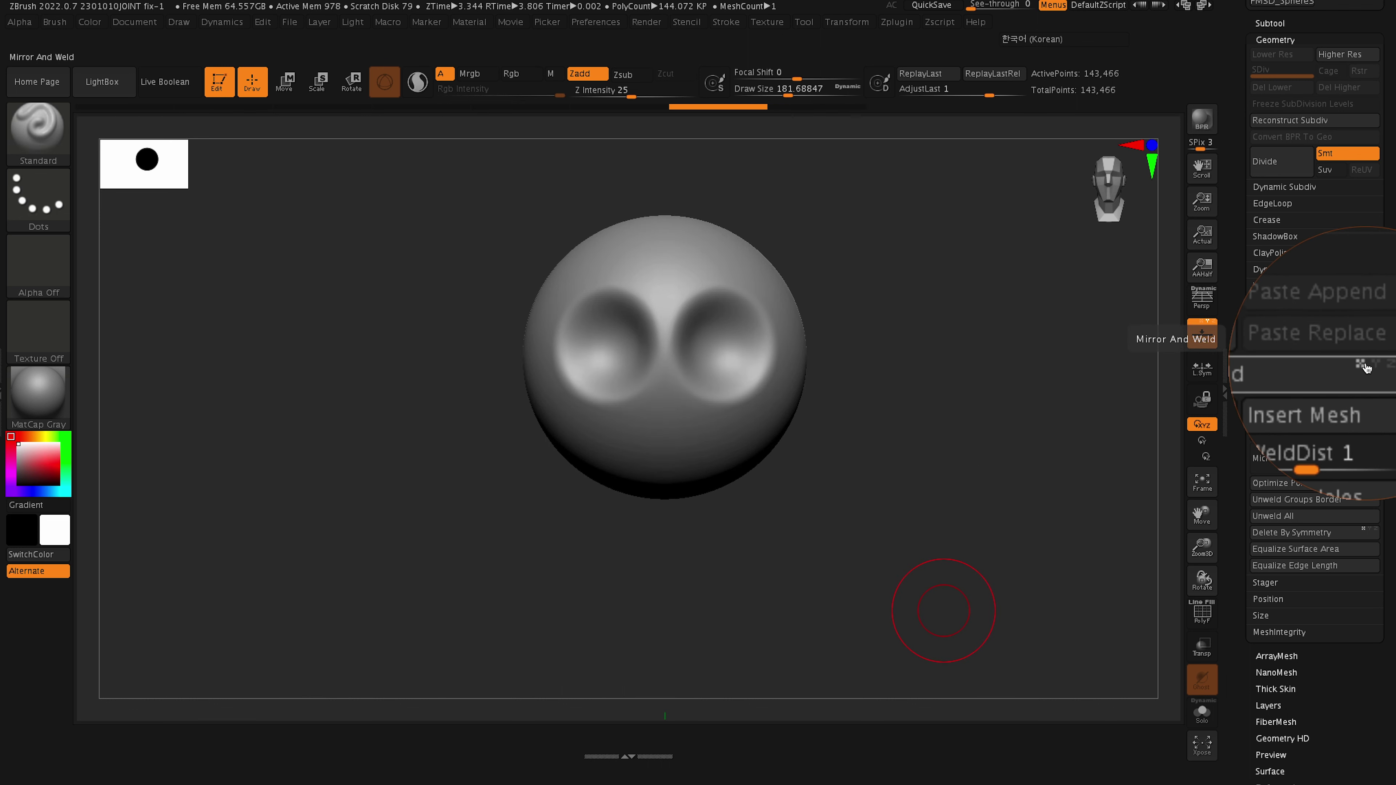
pyautogui.click(1319, 368)
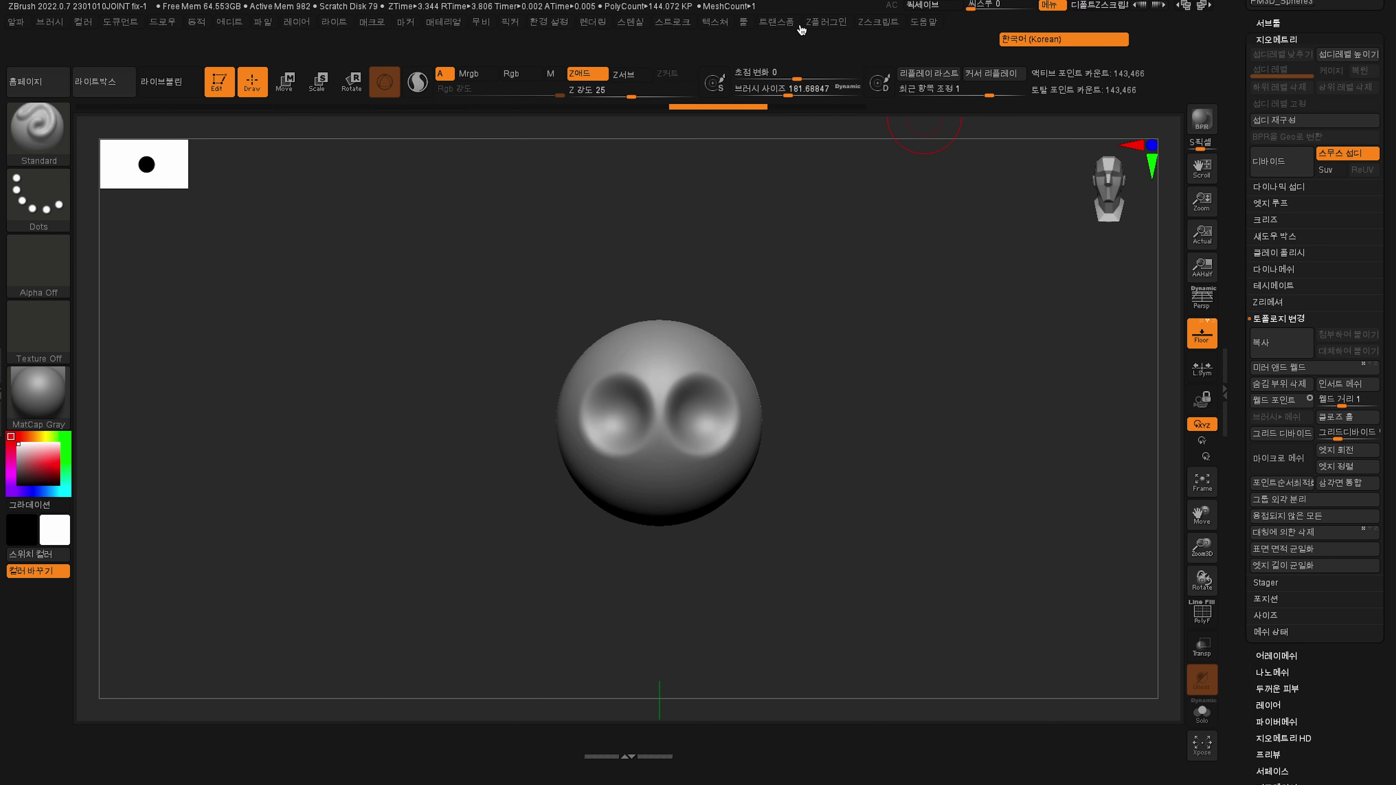
# Sculpt two raised bumps on the sphere's left side and copy them to the right side with Mirror And Weld.
pyautogui.click(788, 26)
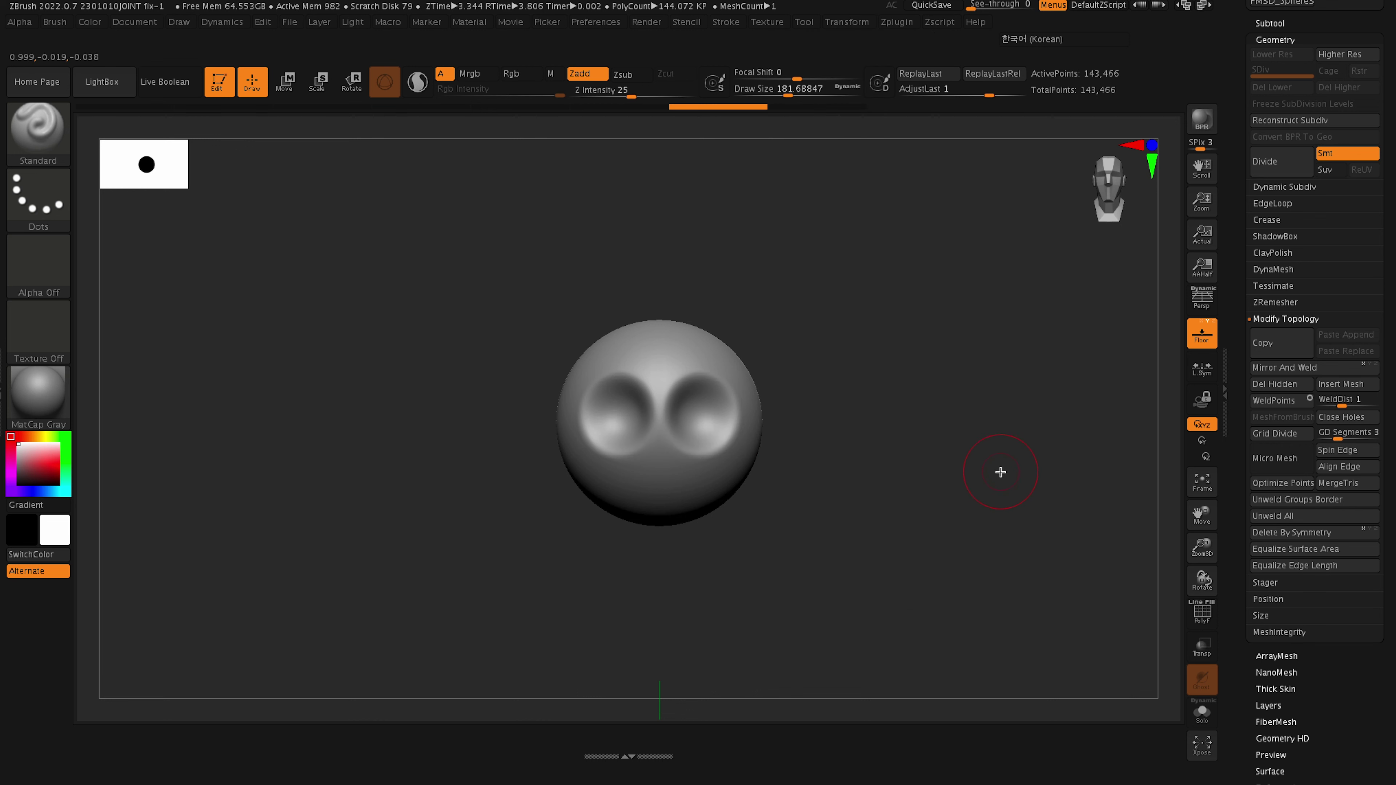
pyautogui.keyDown('alt'); pyautogui.moveTo(887, 605); pyautogui.dragTo(899, 537); pyautogui.keyUp('alt')
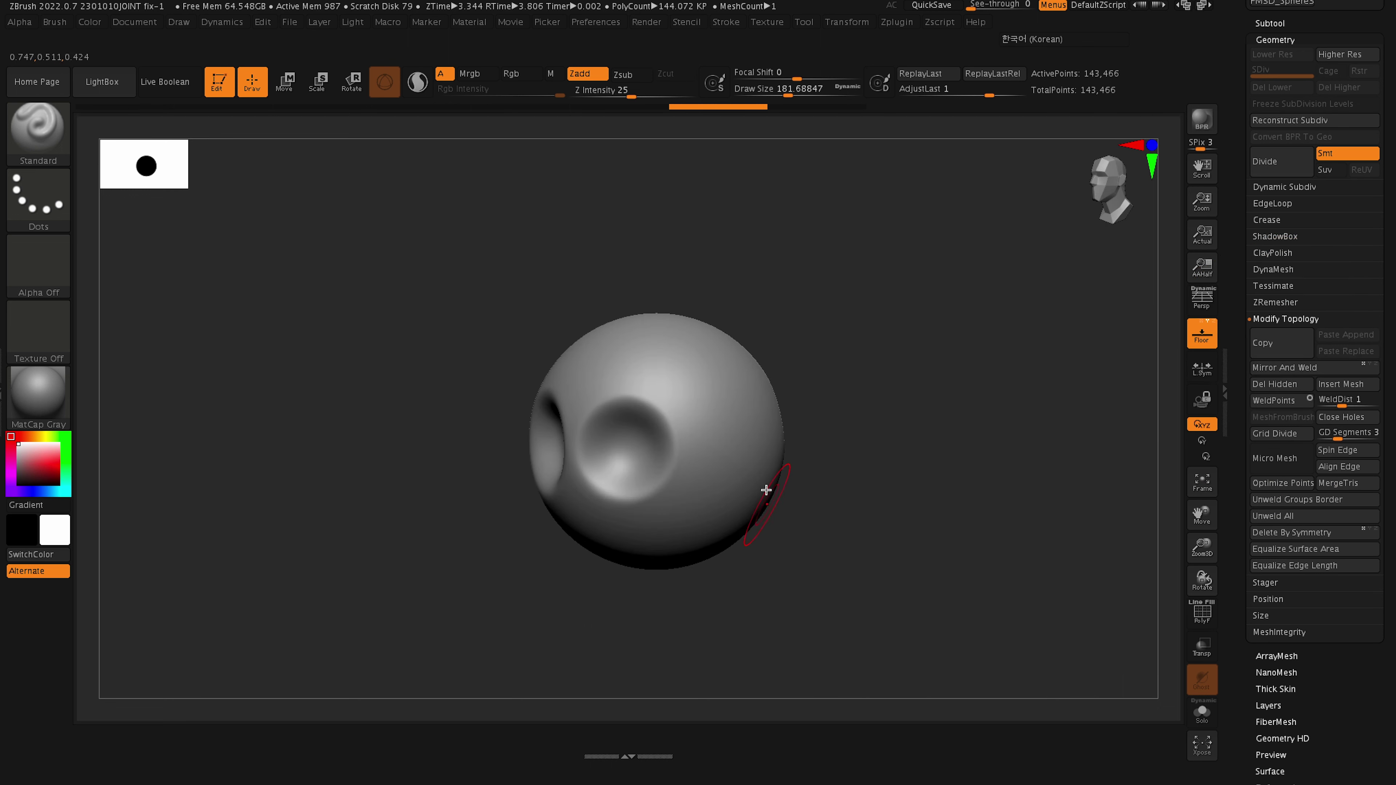
pyautogui.moveTo(766, 490); pyautogui.dragTo(878, 392, button='right')
pyautogui.moveTo(713, 368)
pyautogui.mouseDown(button='right')
pyautogui.moveTo(830, 316)
pyautogui.moveTo(810, 363)
pyautogui.moveTo(815, 331)
pyautogui.mouseUp(button='right')
pyautogui.rightClick(818, 296)
pyautogui.click(823, 291)
pyautogui.moveTo(593, 360)
pyautogui.mouseDown()
pyautogui.moveTo(584, 355)
pyautogui.moveTo(597, 353)
pyautogui.mouseUp()
pyautogui.moveTo(879, 440); pyautogui.dragTo(910, 424, button='right')
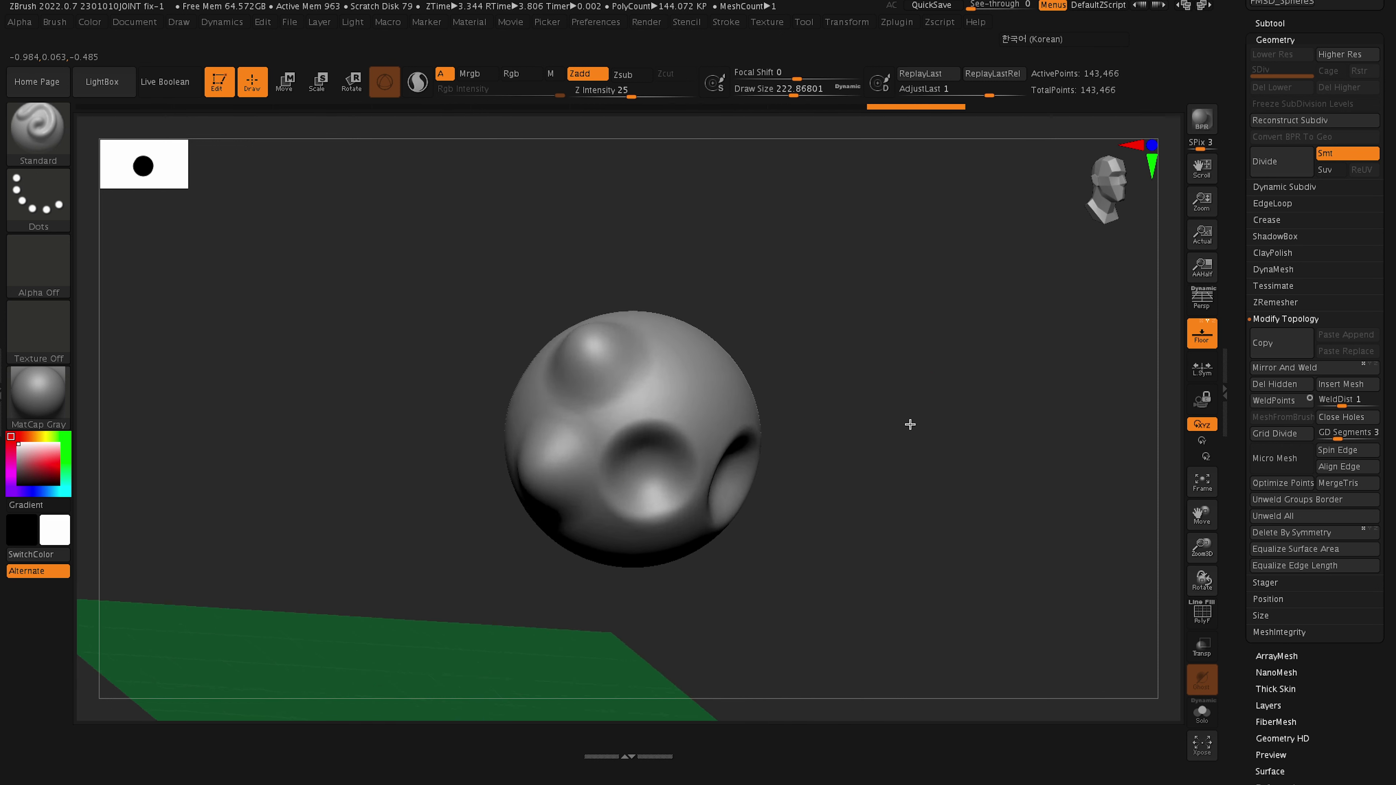
pyautogui.keyDown('shift'); pyautogui.moveTo(910, 425); pyautogui.dragTo(902, 385); pyautogui.keyUp('shift')
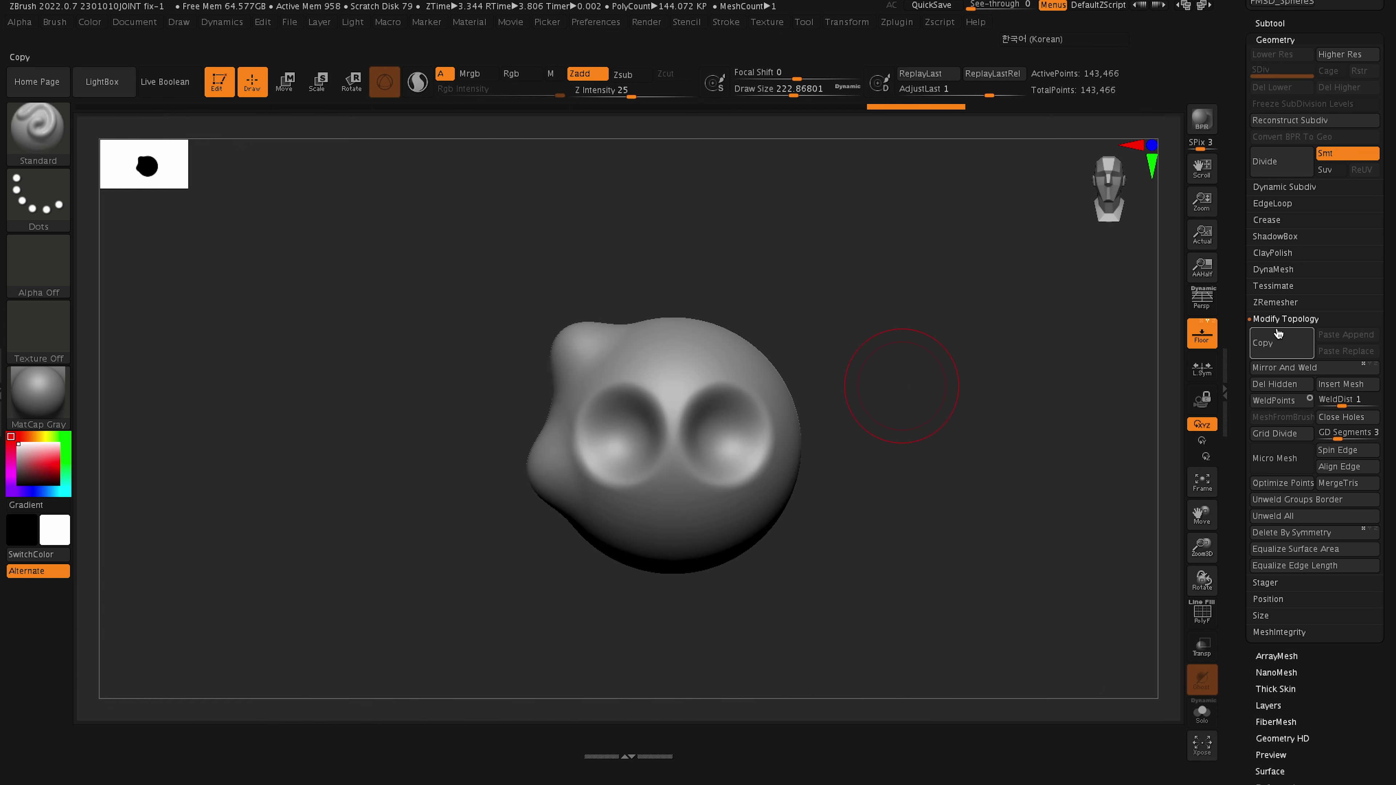
pyautogui.click(1311, 368)
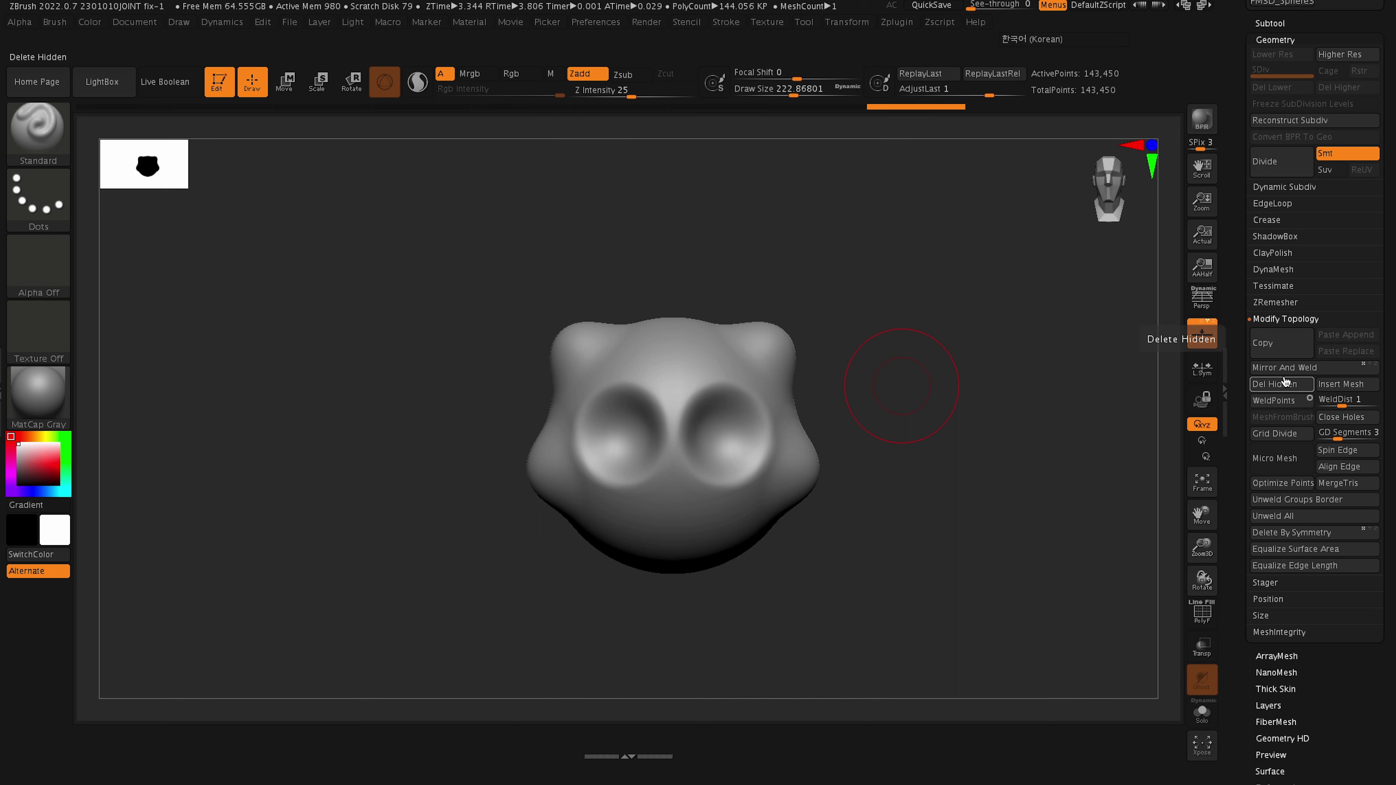
# Carve a mouth groove below the left eye dent and copy it across with Mirror And Weld.
pyautogui.keyDown('alt'); pyautogui.moveTo(626, 497); pyautogui.dragTo(670, 508); pyautogui.keyUp('alt')
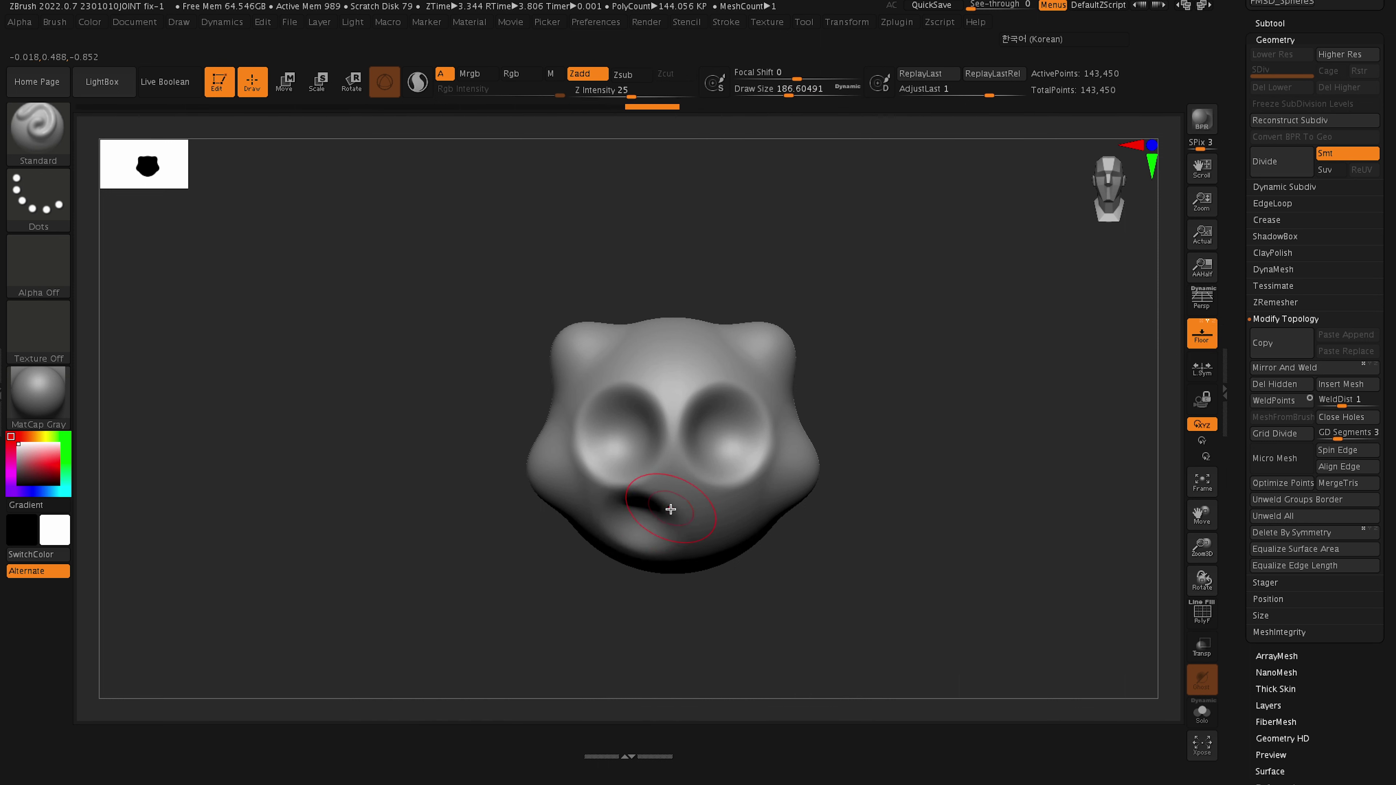
pyautogui.click(1306, 373)
pyautogui.moveTo(909, 527); pyautogui.dragTo(918, 419)
# Carve a short vertical groove below the centre of the mouth and sculpt a raised band across the forehead.
pyautogui.keyDown('alt'); pyautogui.moveTo(684, 510); pyautogui.dragTo(690, 534); pyautogui.keyUp('alt')
pyautogui.moveTo(912, 352); pyautogui.dragTo(919, 409)
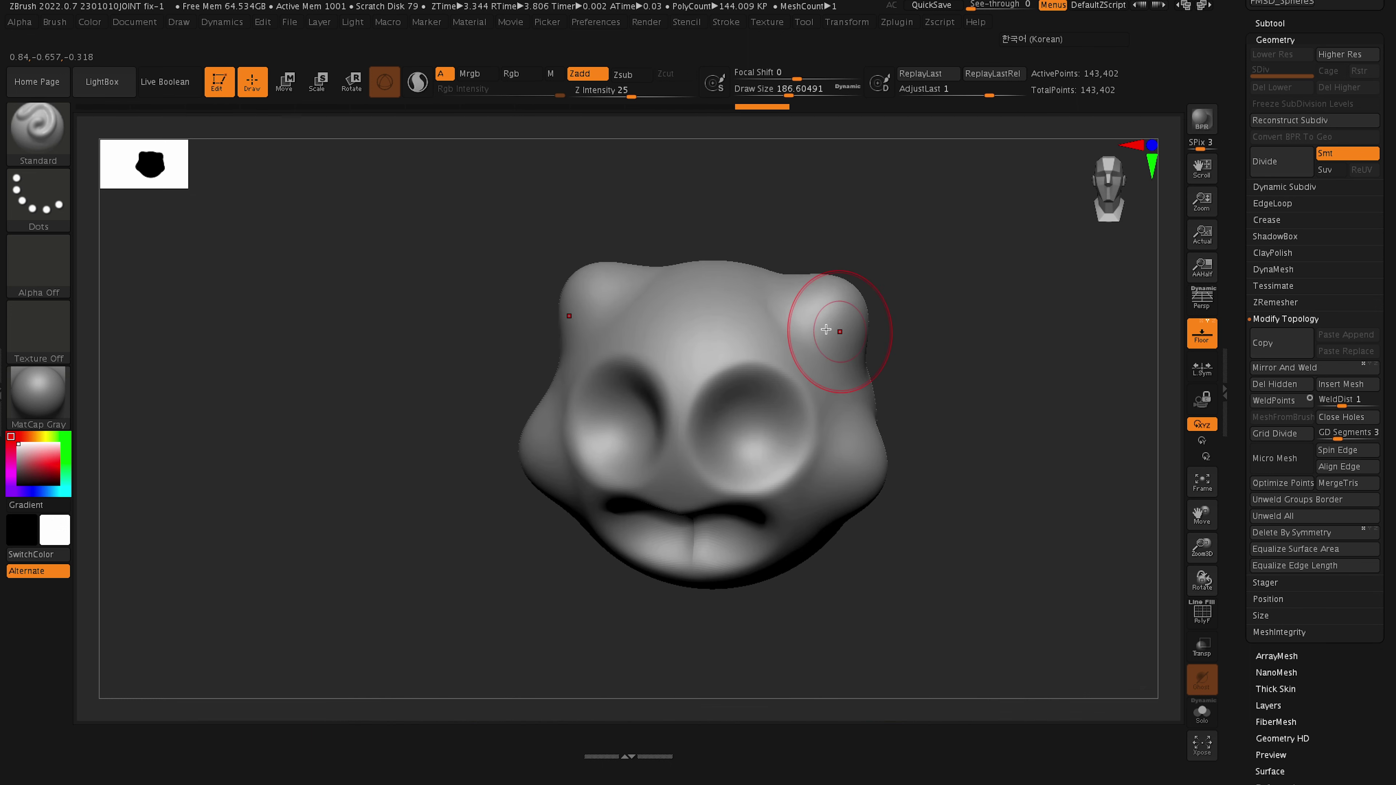
pyautogui.moveTo(709, 313)
pyautogui.mouseDown()
pyautogui.moveTo(767, 327)
pyautogui.moveTo(688, 327)
pyautogui.moveTo(739, 325)
pyautogui.mouseUp()
pyautogui.keyDown('shift'); pyautogui.moveTo(1059, 443); pyautogui.dragTo(1056, 405); pyautogui.keyUp('shift')
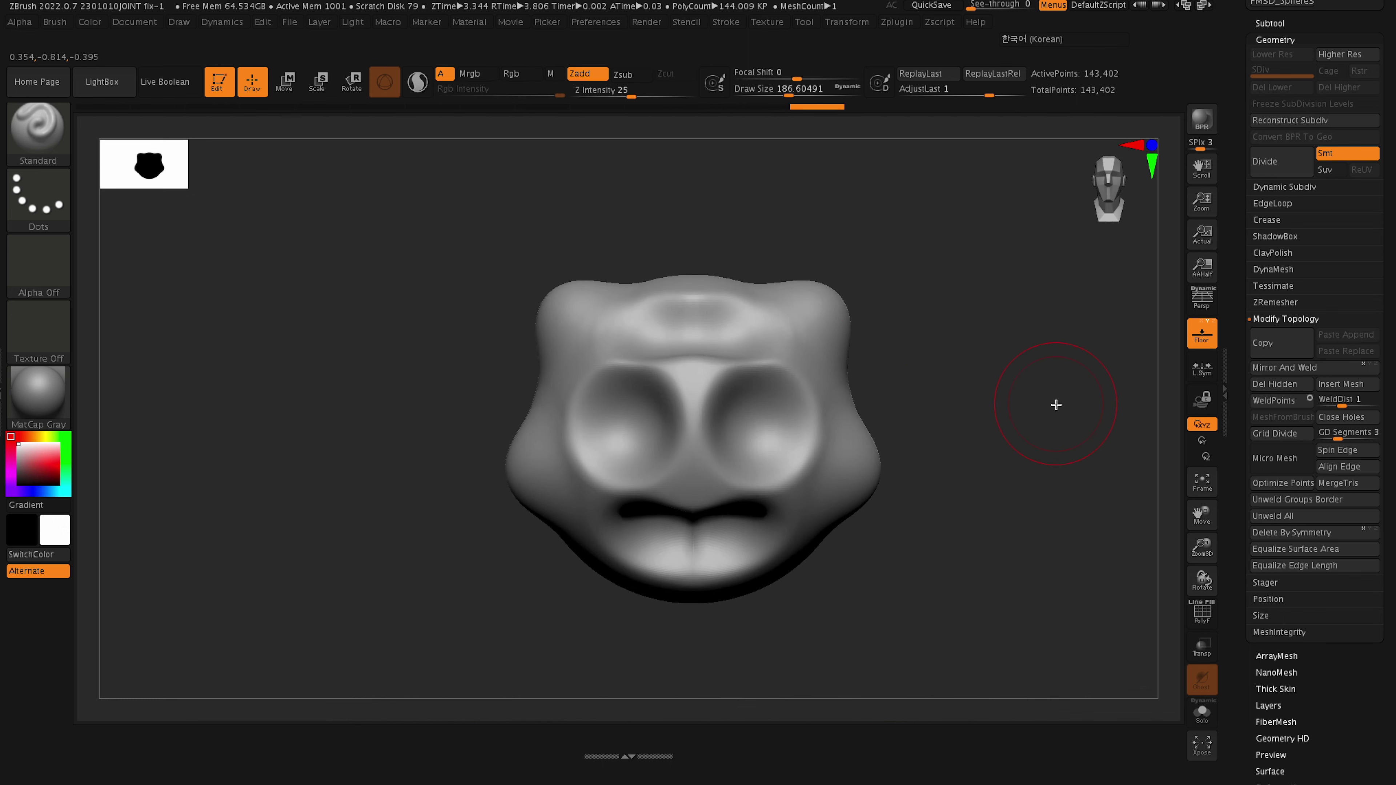
# Open the Deformation settings and look through the available commands, including Mirror.
pyautogui.scroll(-5, 1248, 385)
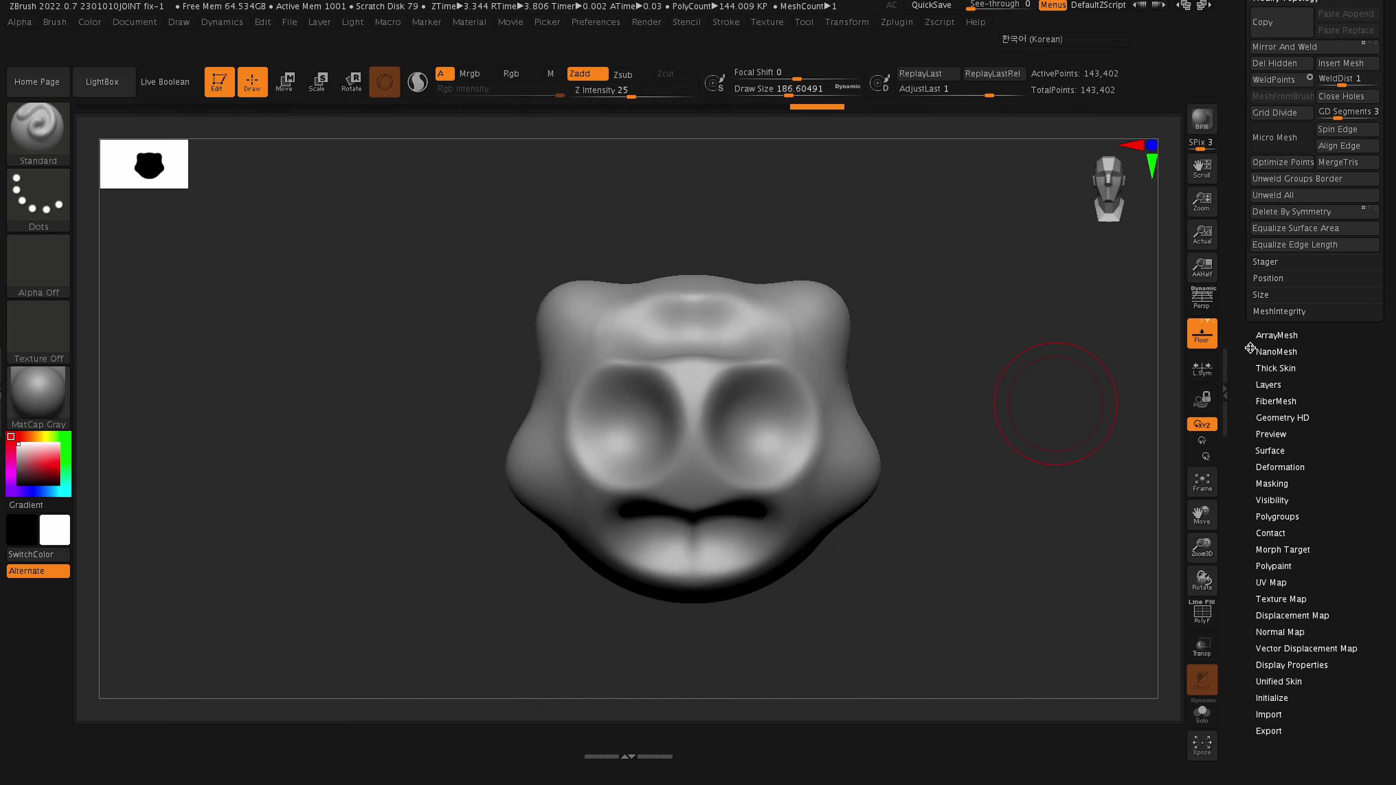
pyautogui.click(1280, 467)
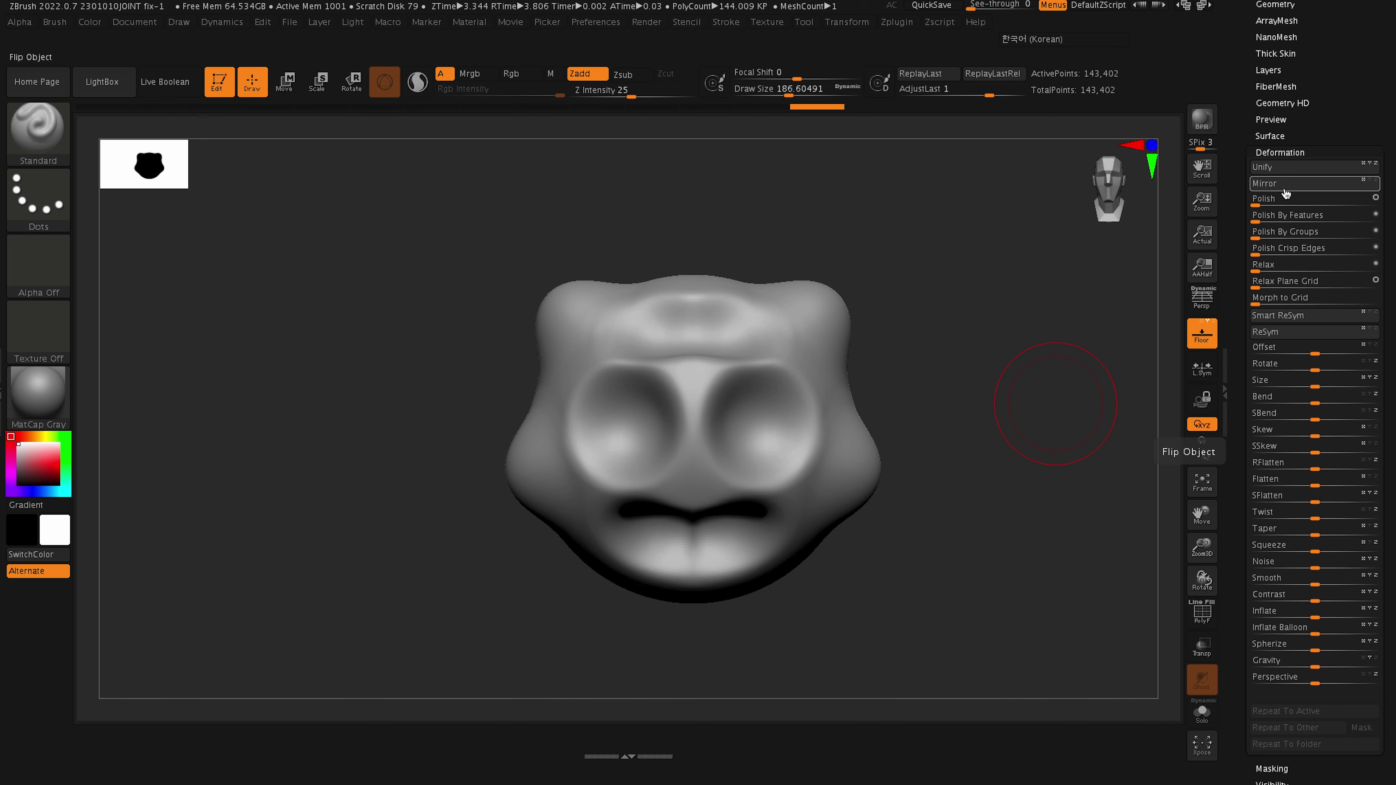
pyautogui.scroll(1, 1299, 214)
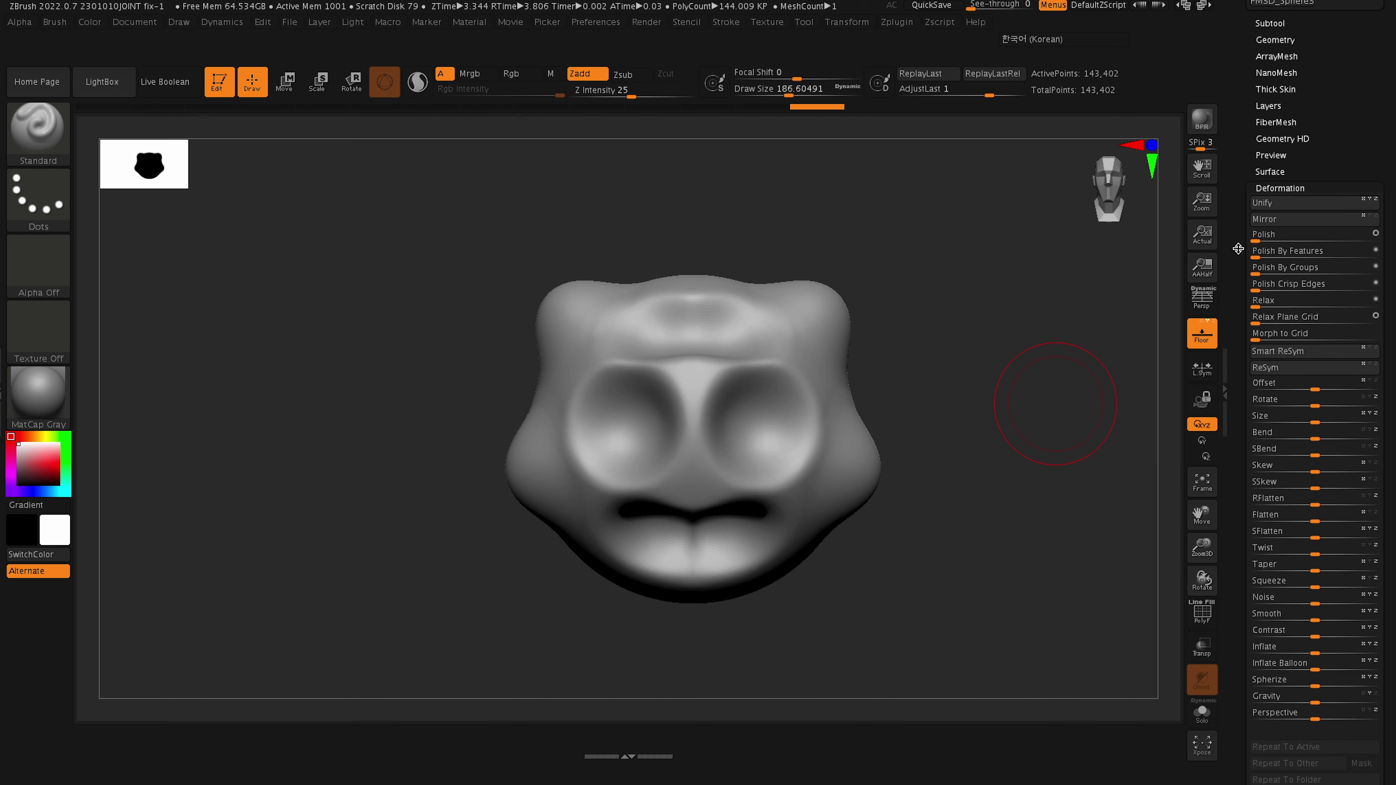
pyautogui.click(1297, 231)
pyautogui.scroll(-4, 1259, 468)
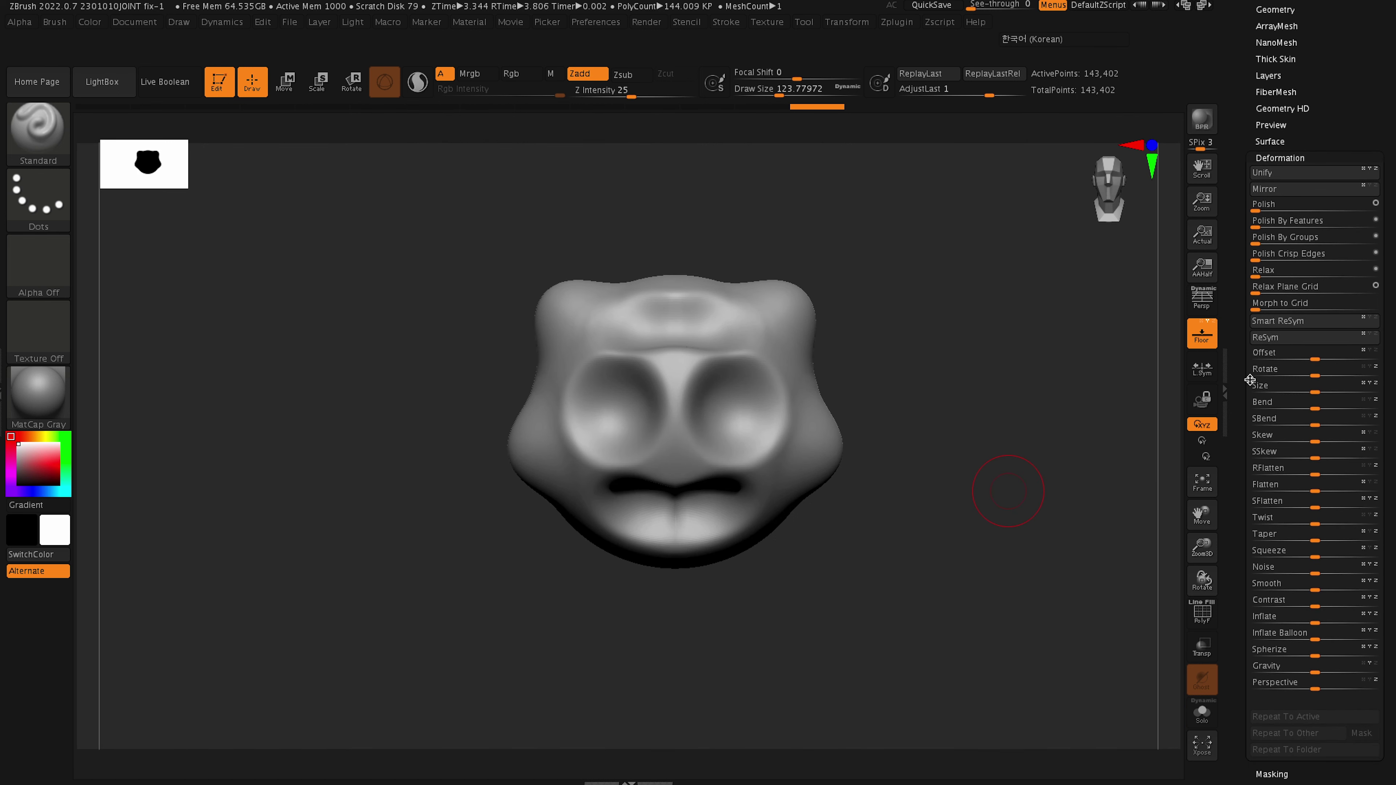
pyautogui.moveTo(1233, 603); pyautogui.dragTo(1227, 584)
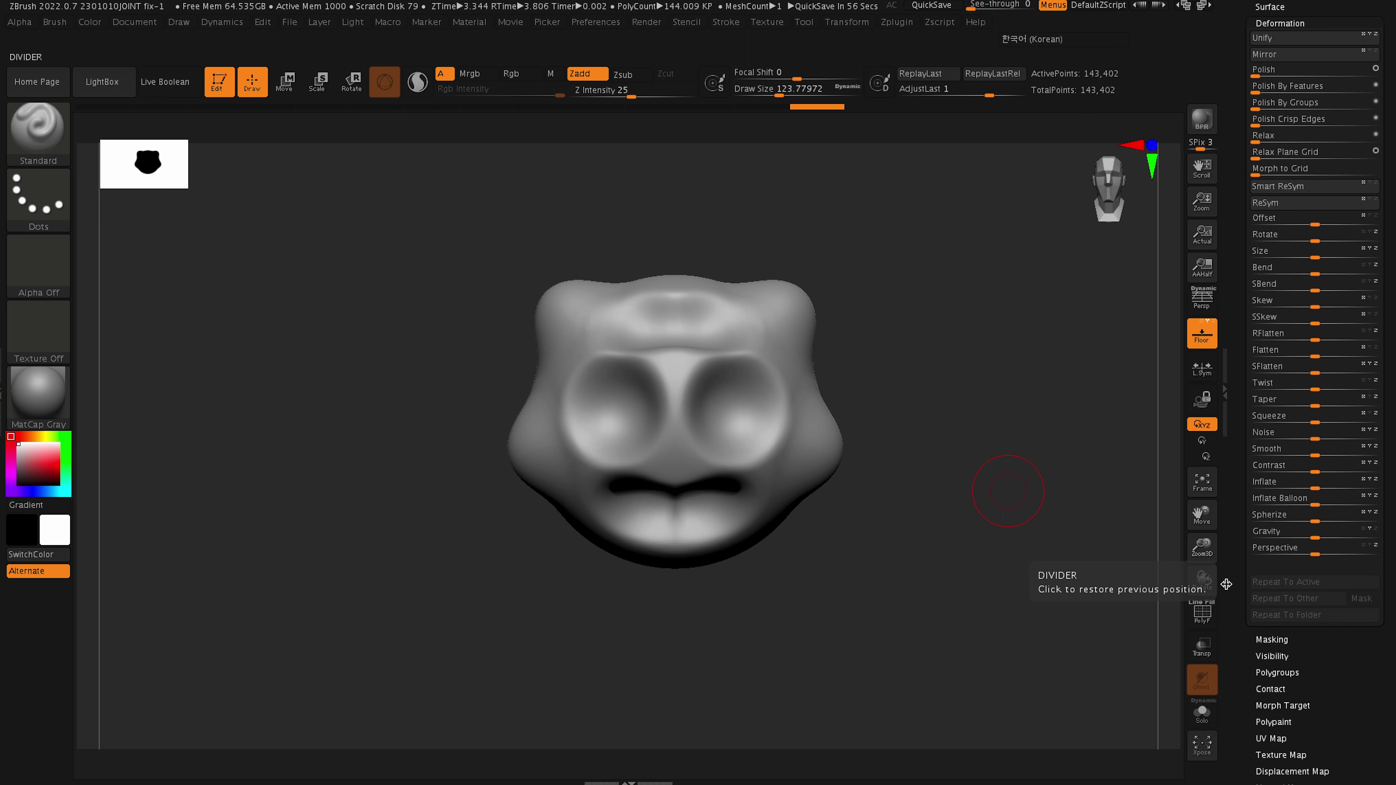
pyautogui.click(1226, 584)
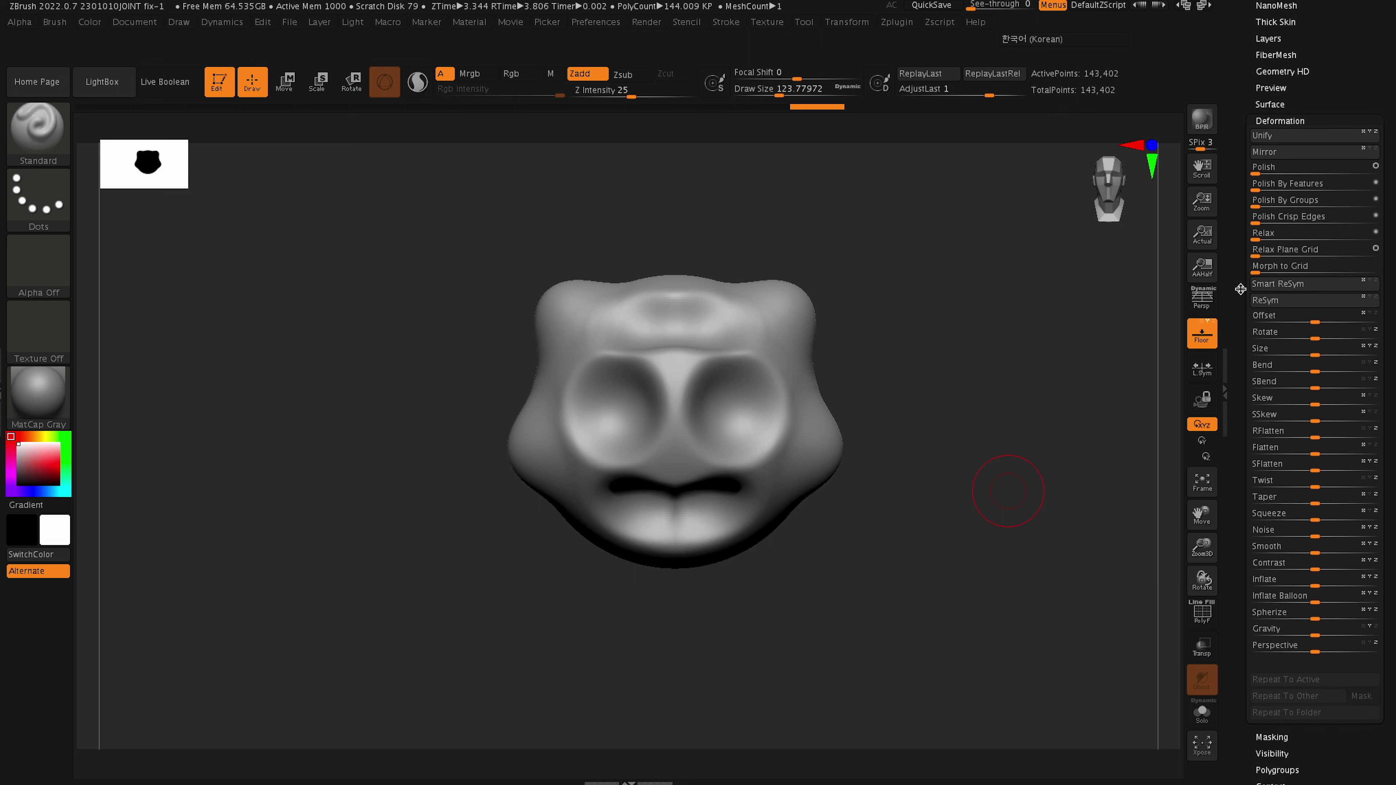
# Sculpt a raised stroke on the head's upper-right bump only, making the two ears uneven.
pyautogui.moveTo(1009, 365)
pyautogui.mouseDown()
pyautogui.moveTo(827, 439)
pyautogui.moveTo(848, 471)
pyautogui.mouseUp()
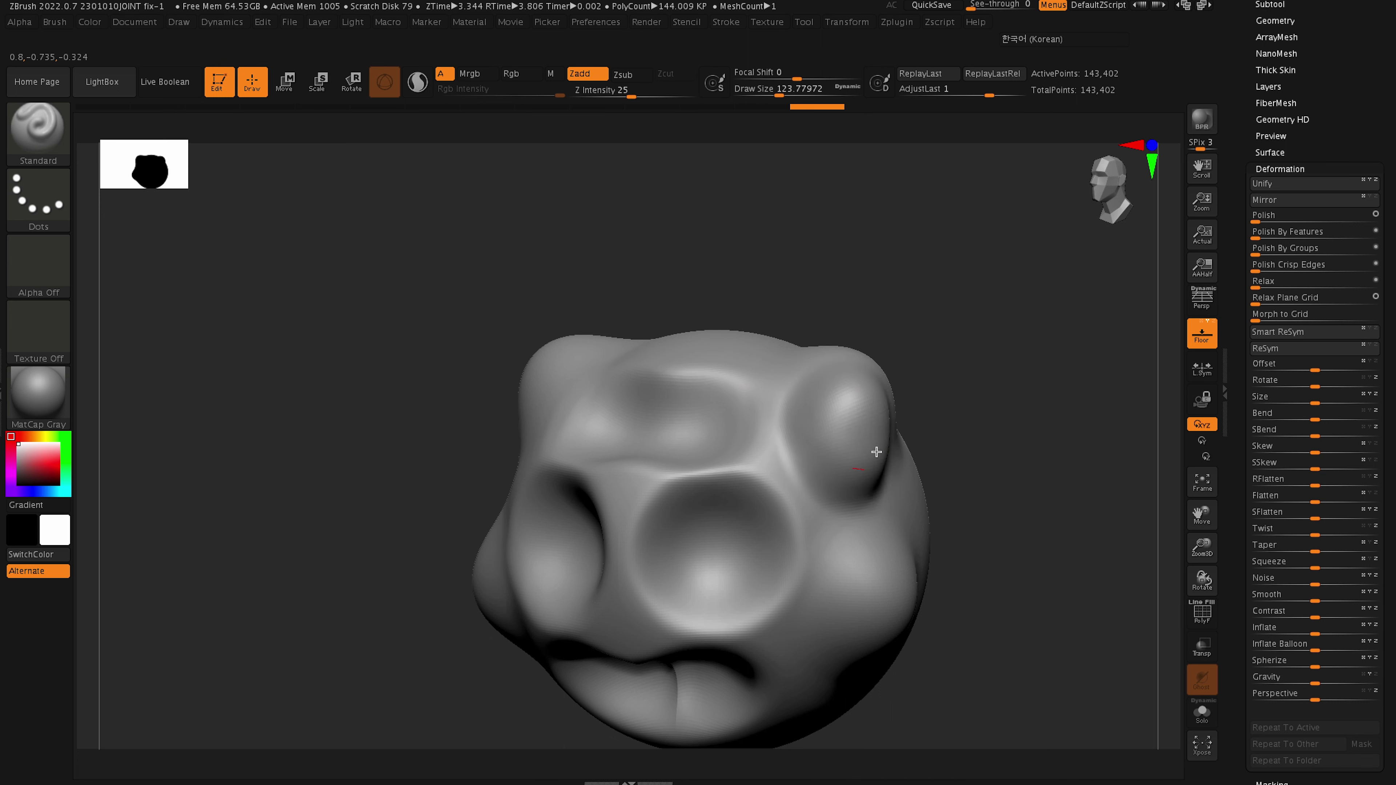
pyautogui.moveTo(924, 410)
pyautogui.mouseDown()
pyautogui.moveTo(982, 337)
pyautogui.moveTo(1051, 415)
pyautogui.moveTo(791, 324)
pyautogui.moveTo(826, 382)
pyautogui.mouseUp()
pyautogui.keyDown('shift'); pyautogui.moveTo(1002, 379); pyautogui.dragTo(1017, 352); pyautogui.keyUp('shift')
# Flip the whole head along X with the Deformation Mirror command.
pyautogui.click(1289, 170)
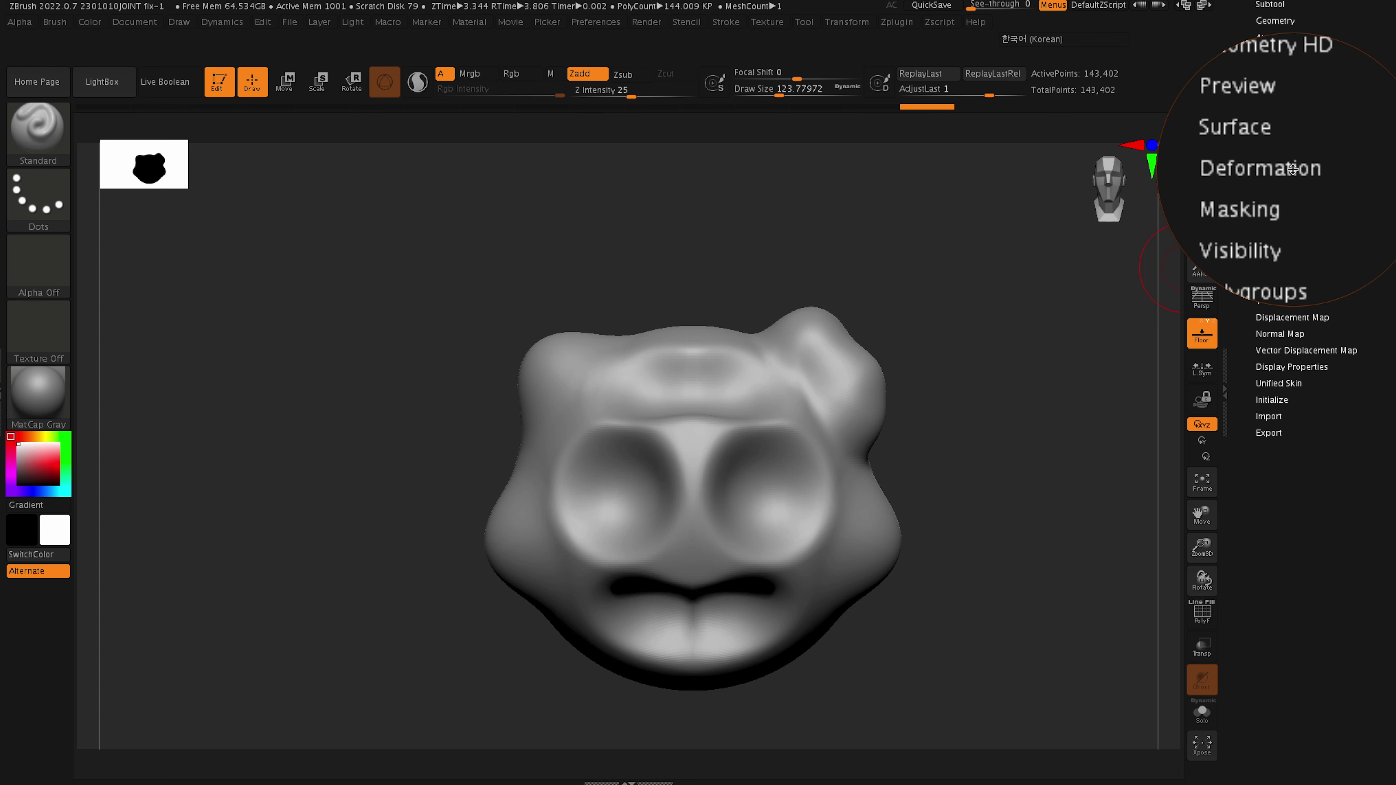
pyautogui.click(1293, 169)
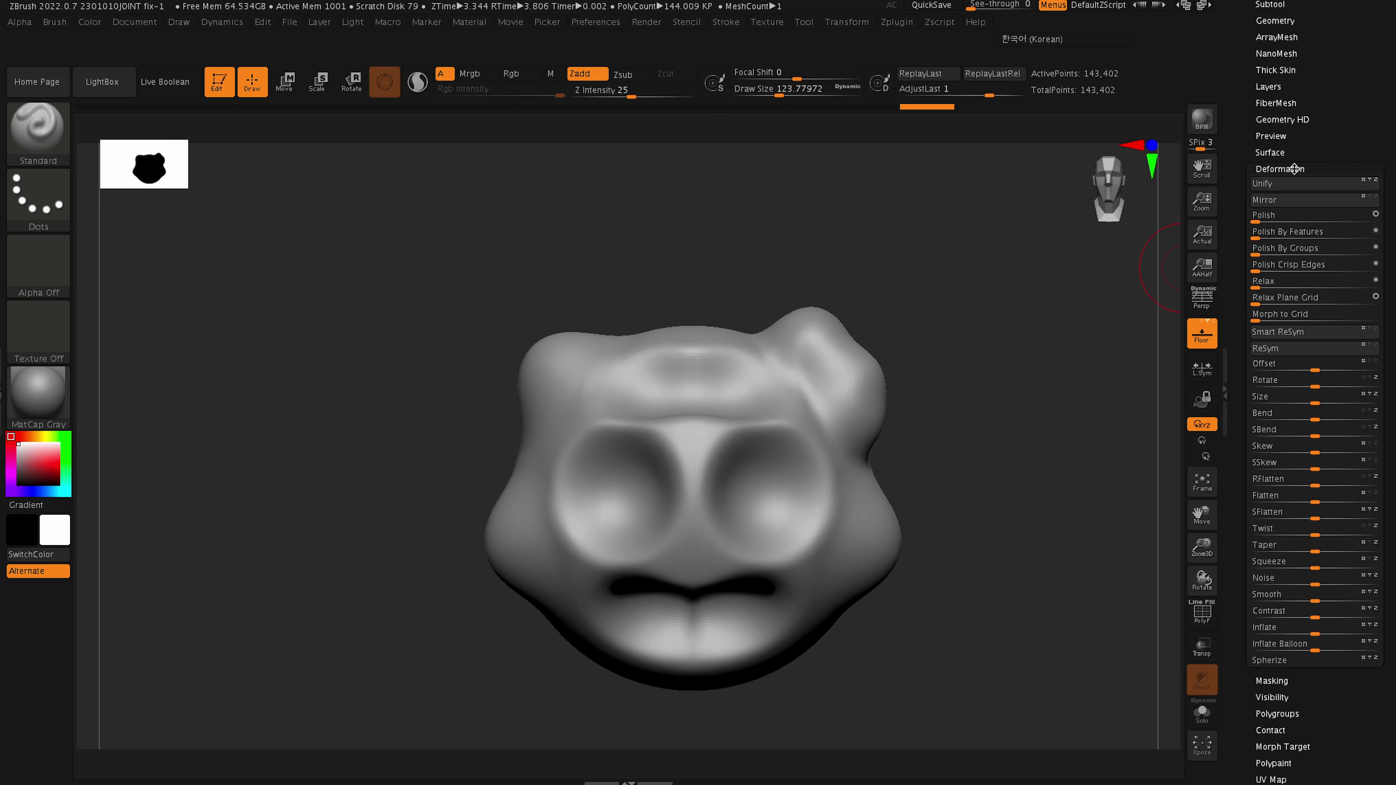
pyautogui.click(1285, 200)
# Apply Mirror And Weld along X to copy the enlarged left ear onto the right side.
pyautogui.moveTo(1256, 93); pyautogui.dragTo(1256, 239)
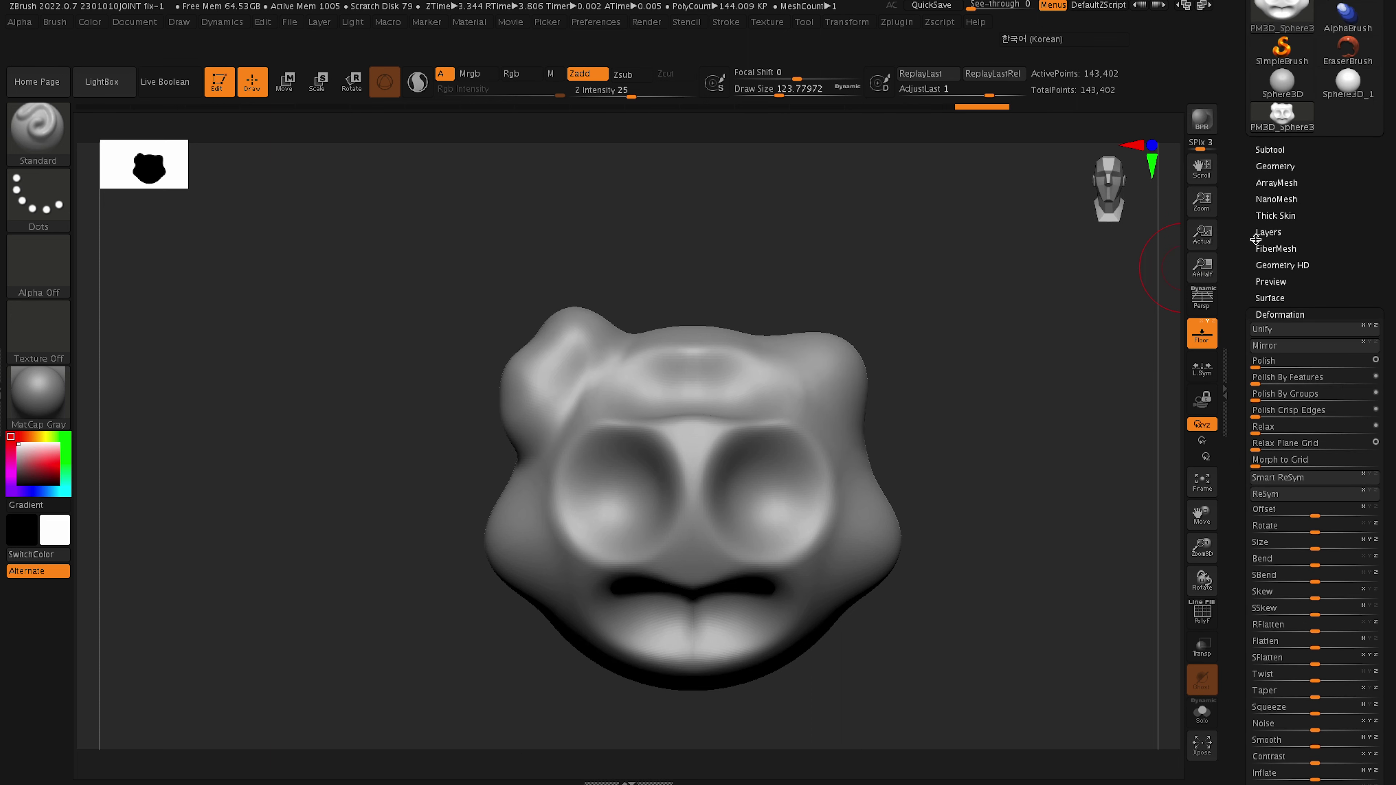
pyautogui.click(1277, 165)
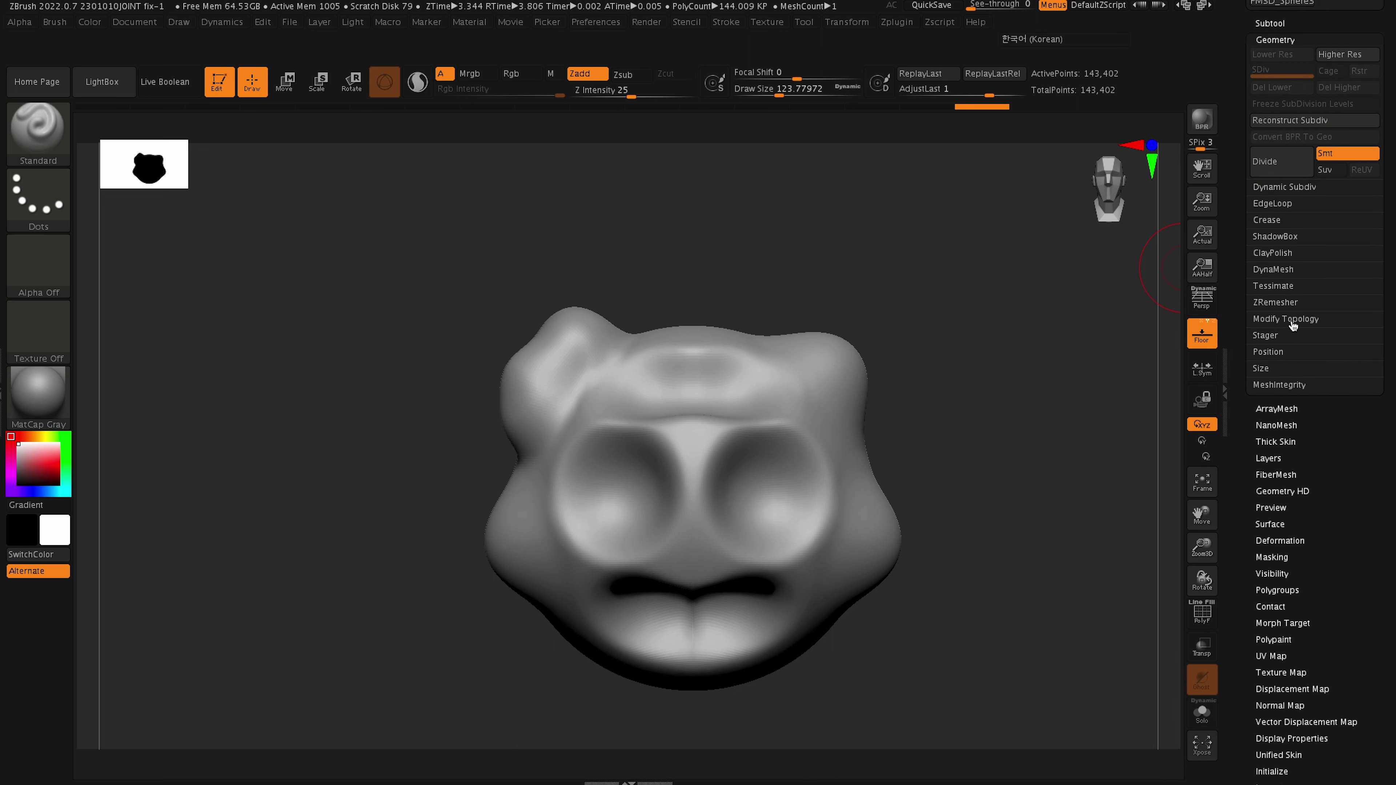
pyautogui.click(1300, 320)
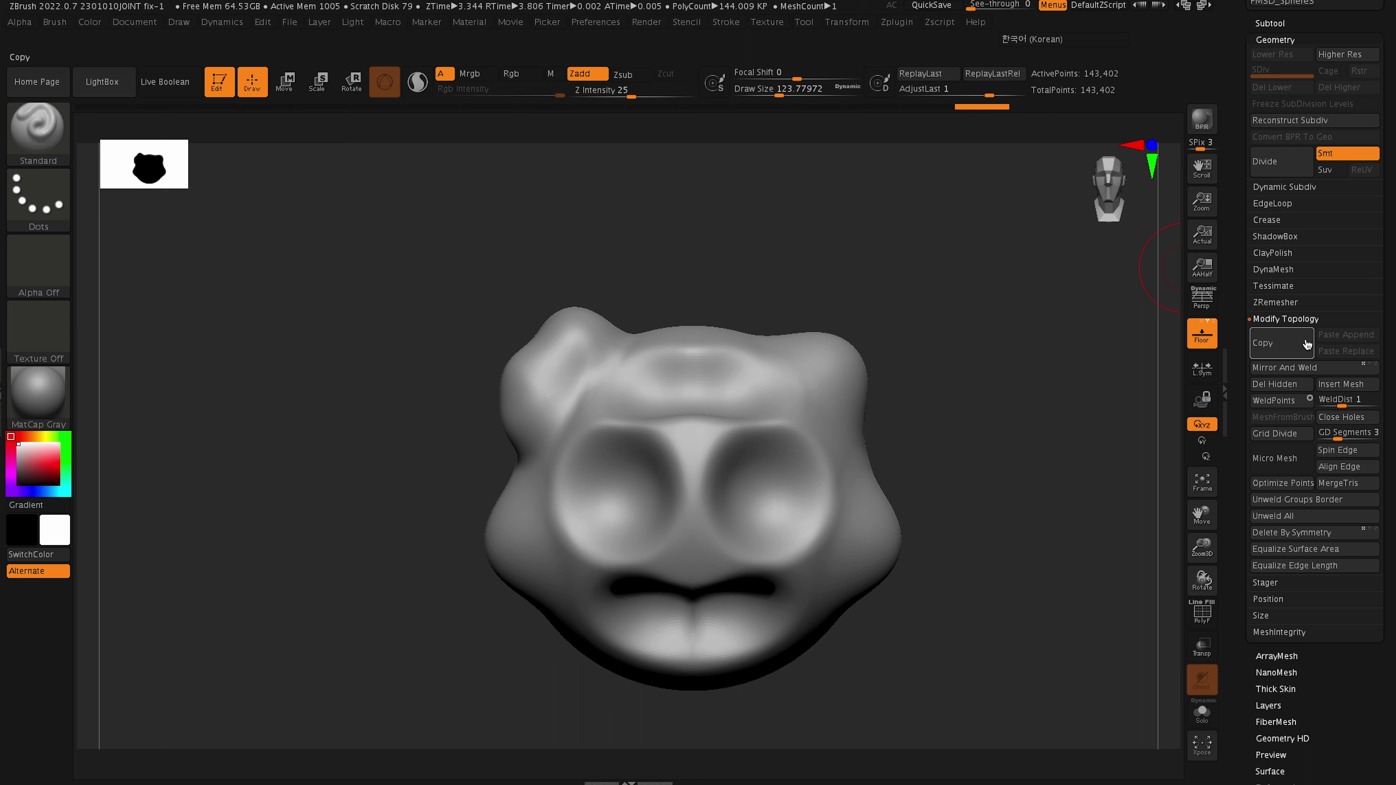
pyautogui.click(1308, 372)
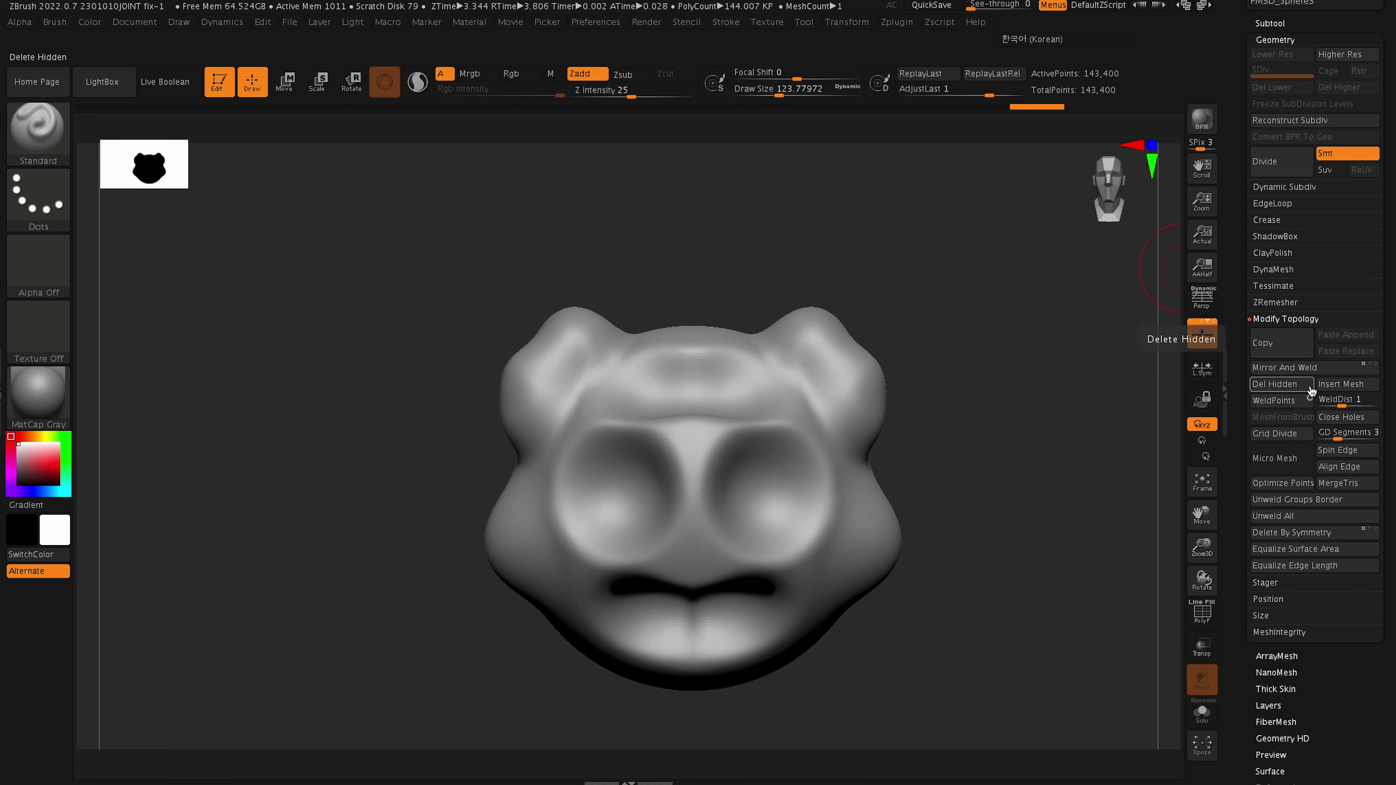
# Look up the Mirror command in the Deformation settings and return to Mirror And Weld in the Geometry settings.
pyautogui.scroll(-5, 1291, 579)
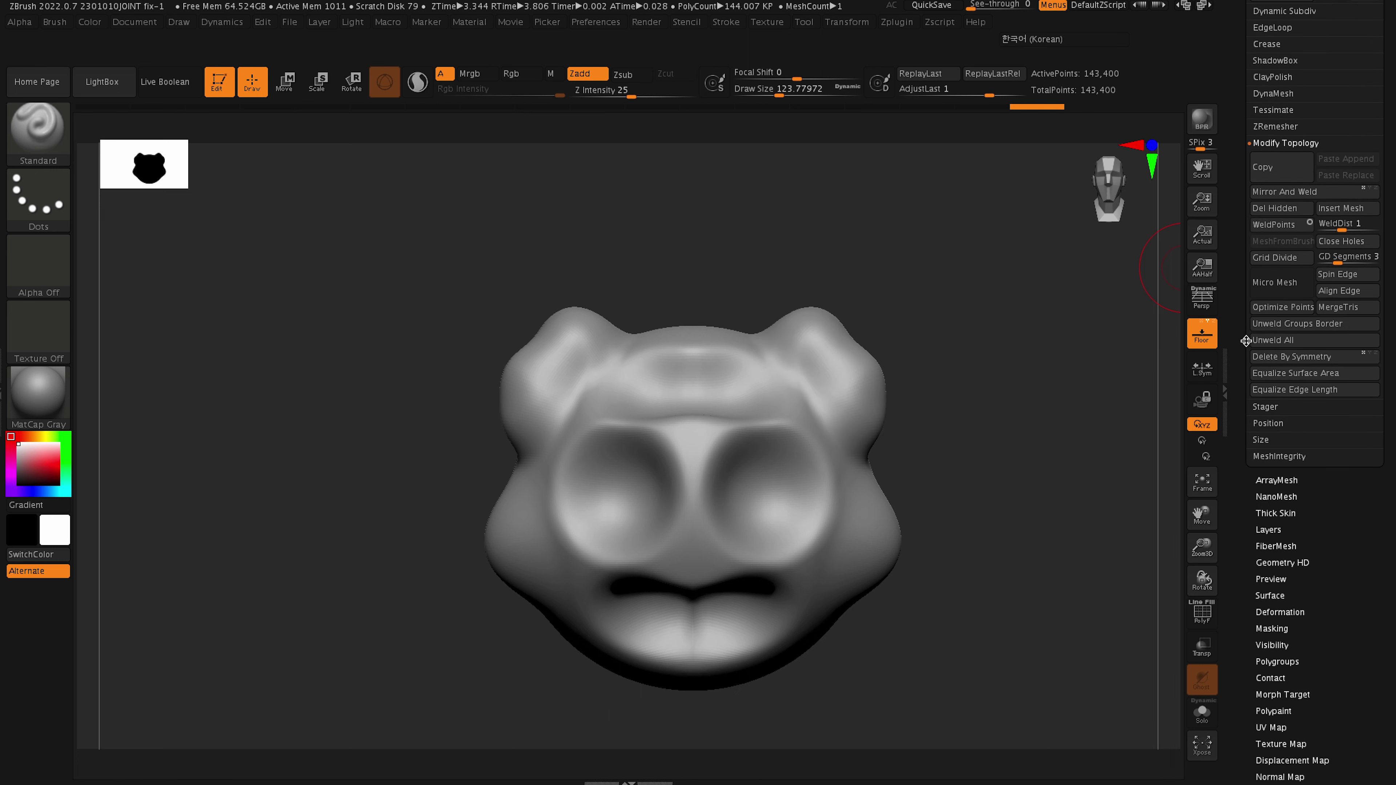
pyautogui.click(1281, 587)
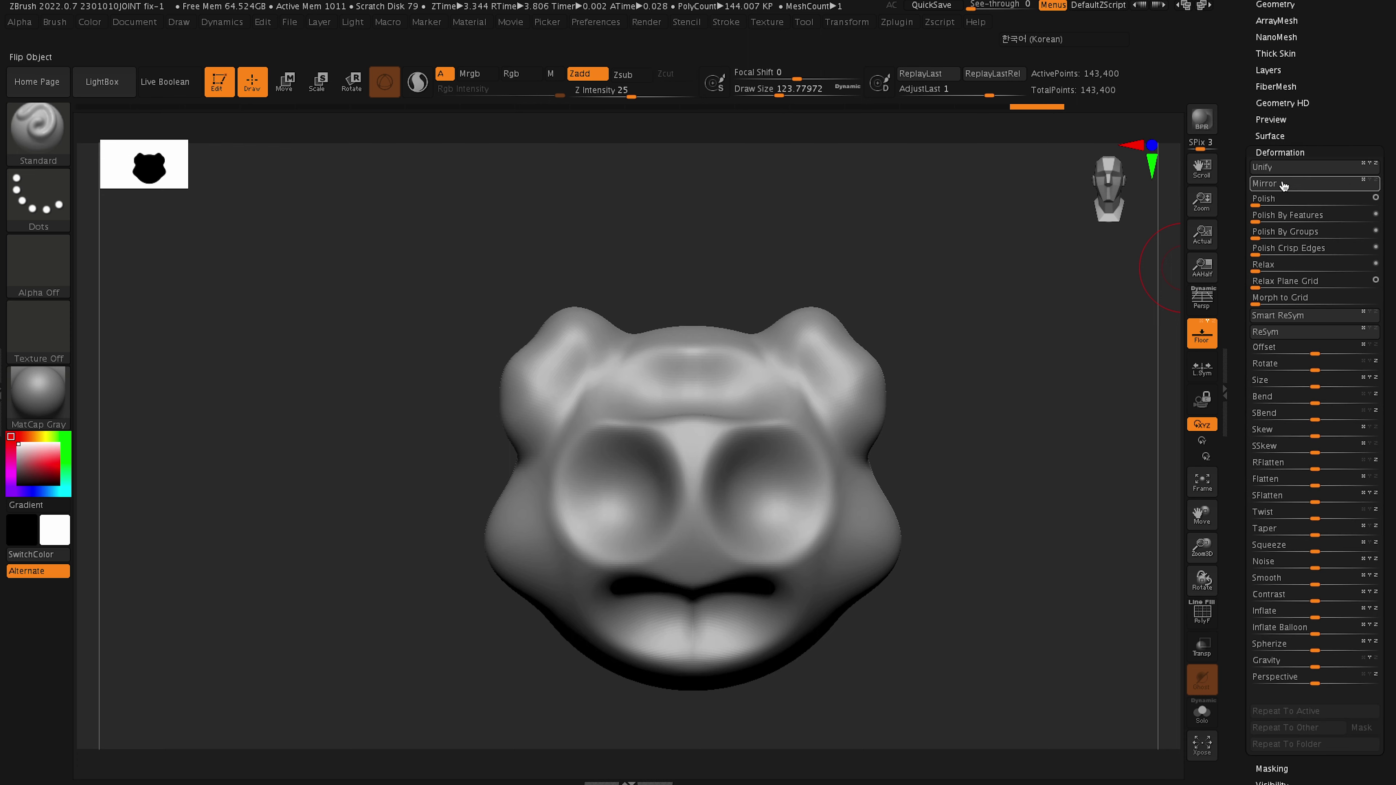
pyautogui.scroll(4, 1289, 194)
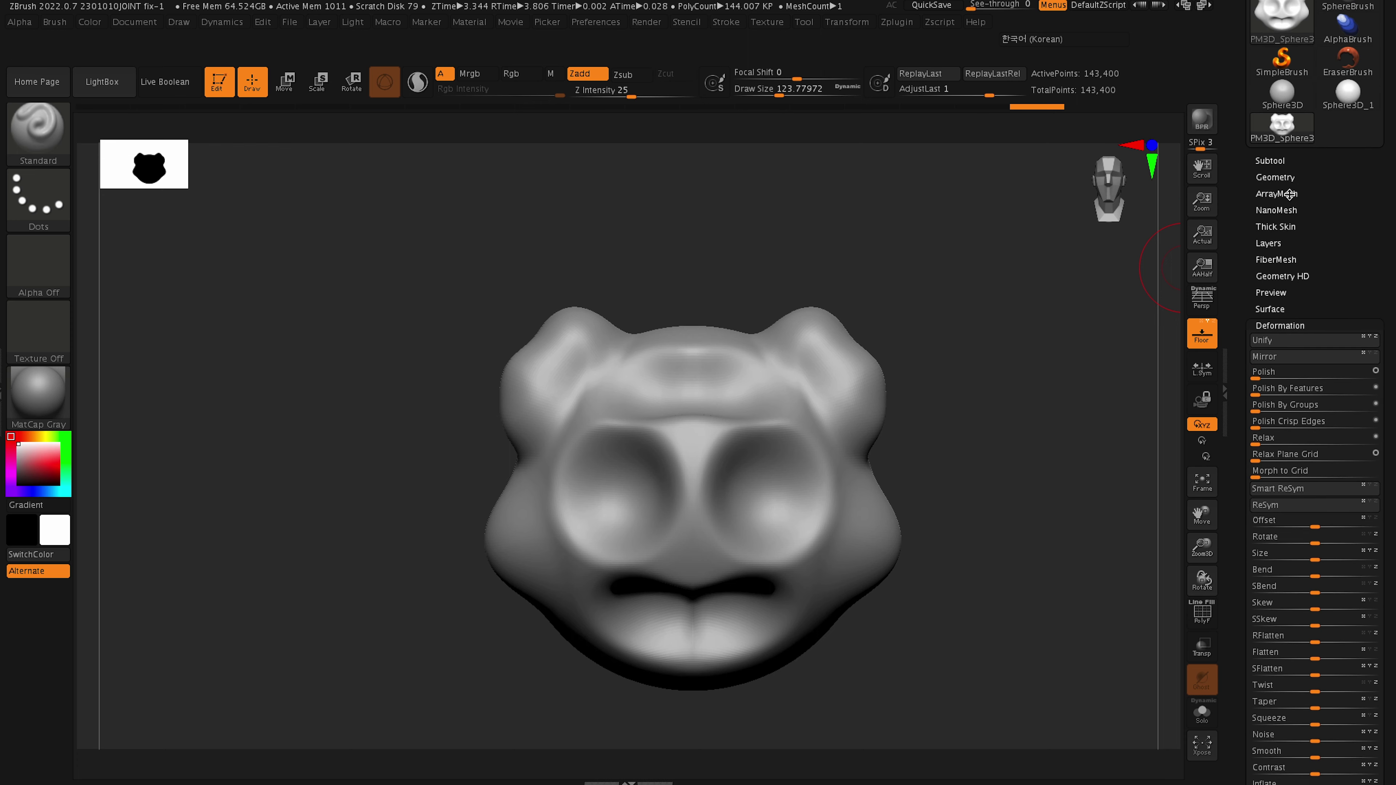
pyautogui.click(1281, 176)
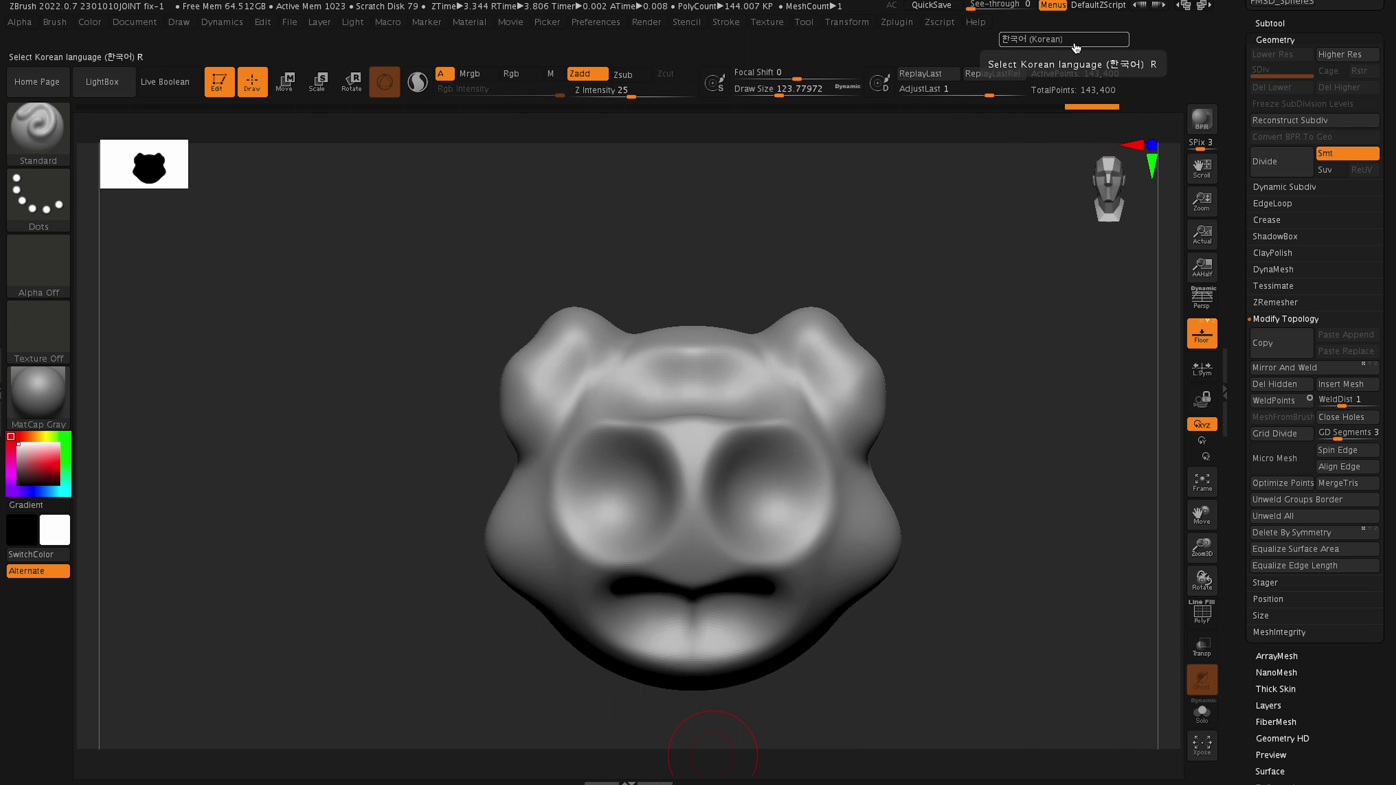
# Enable interface customization in the Config preferences.
pyautogui.click(598, 22)
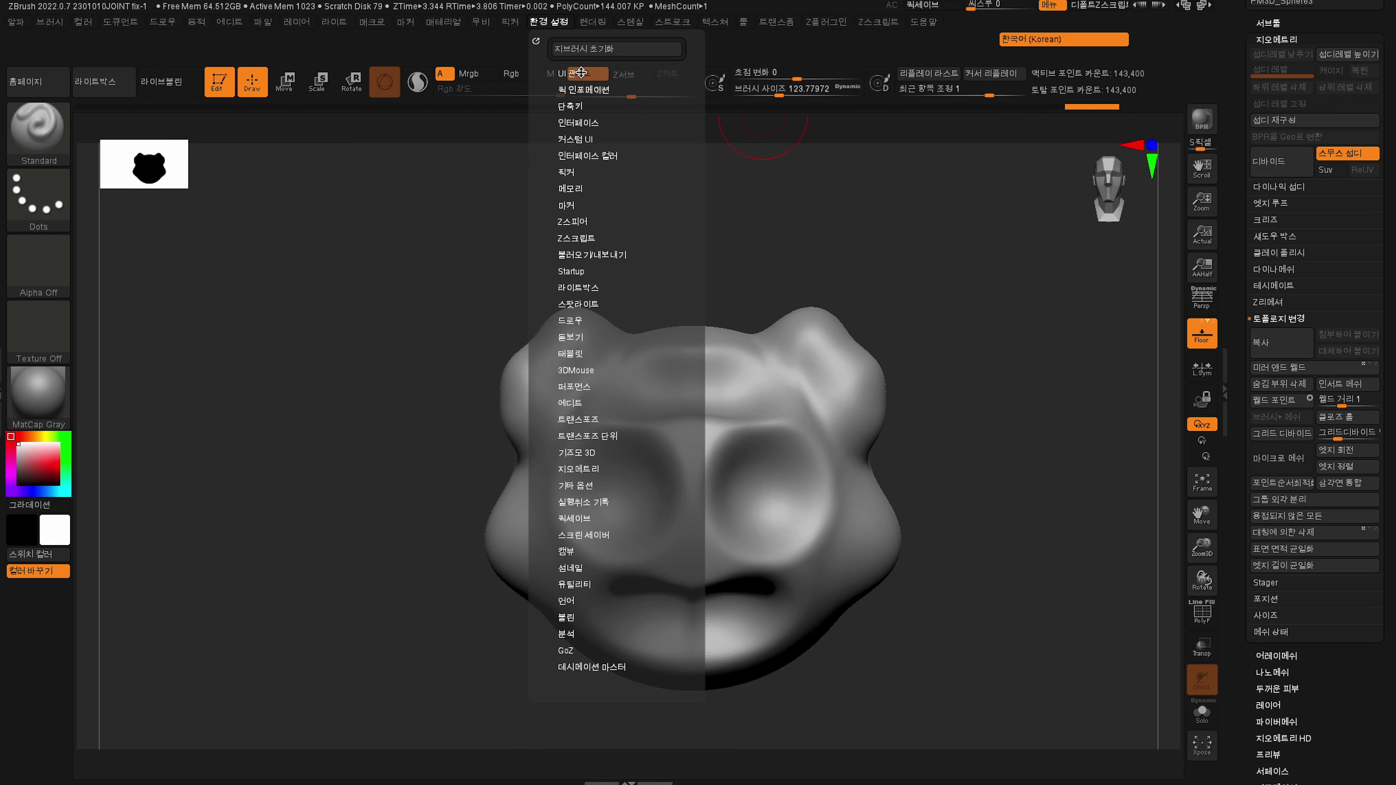
pyautogui.click(581, 72)
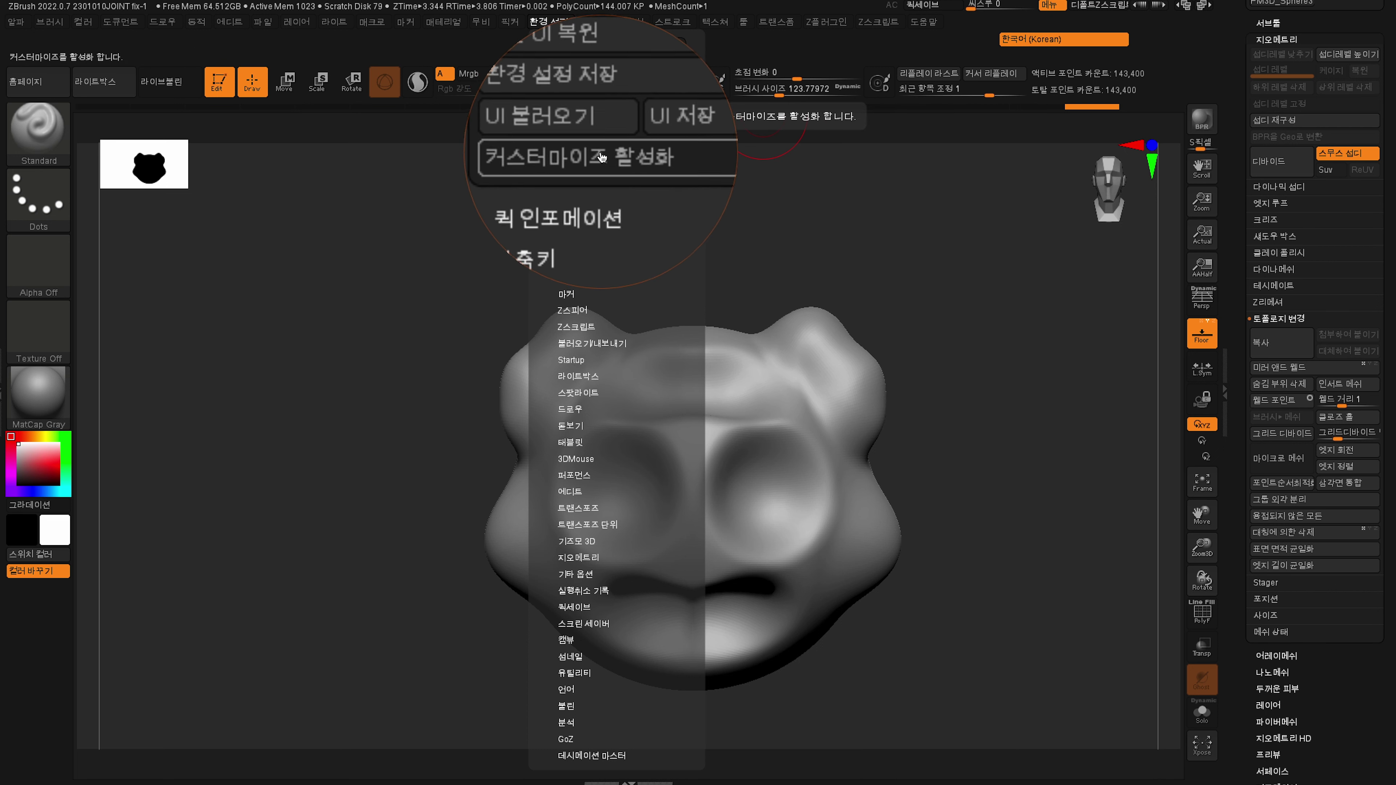
pyautogui.press('F12')
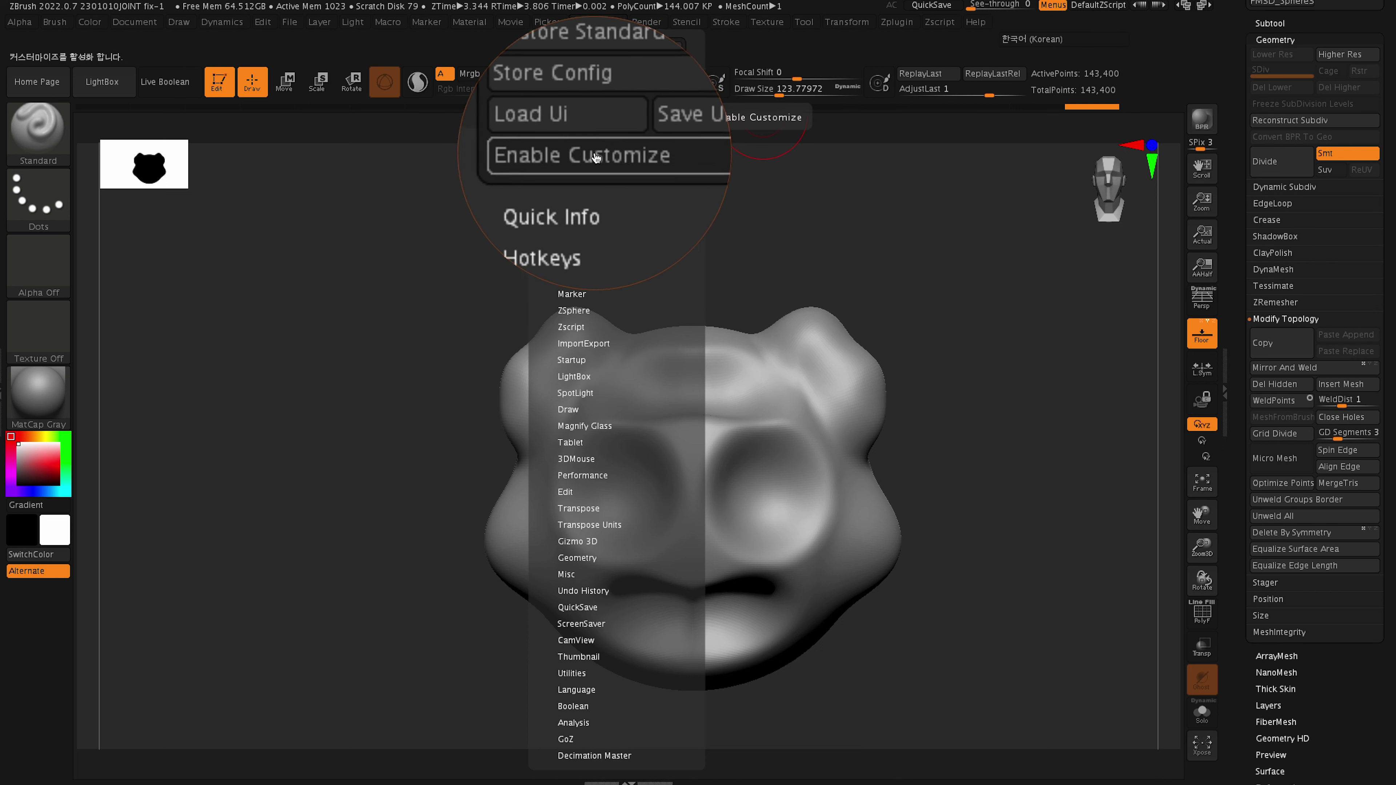
pyautogui.click(601, 157)
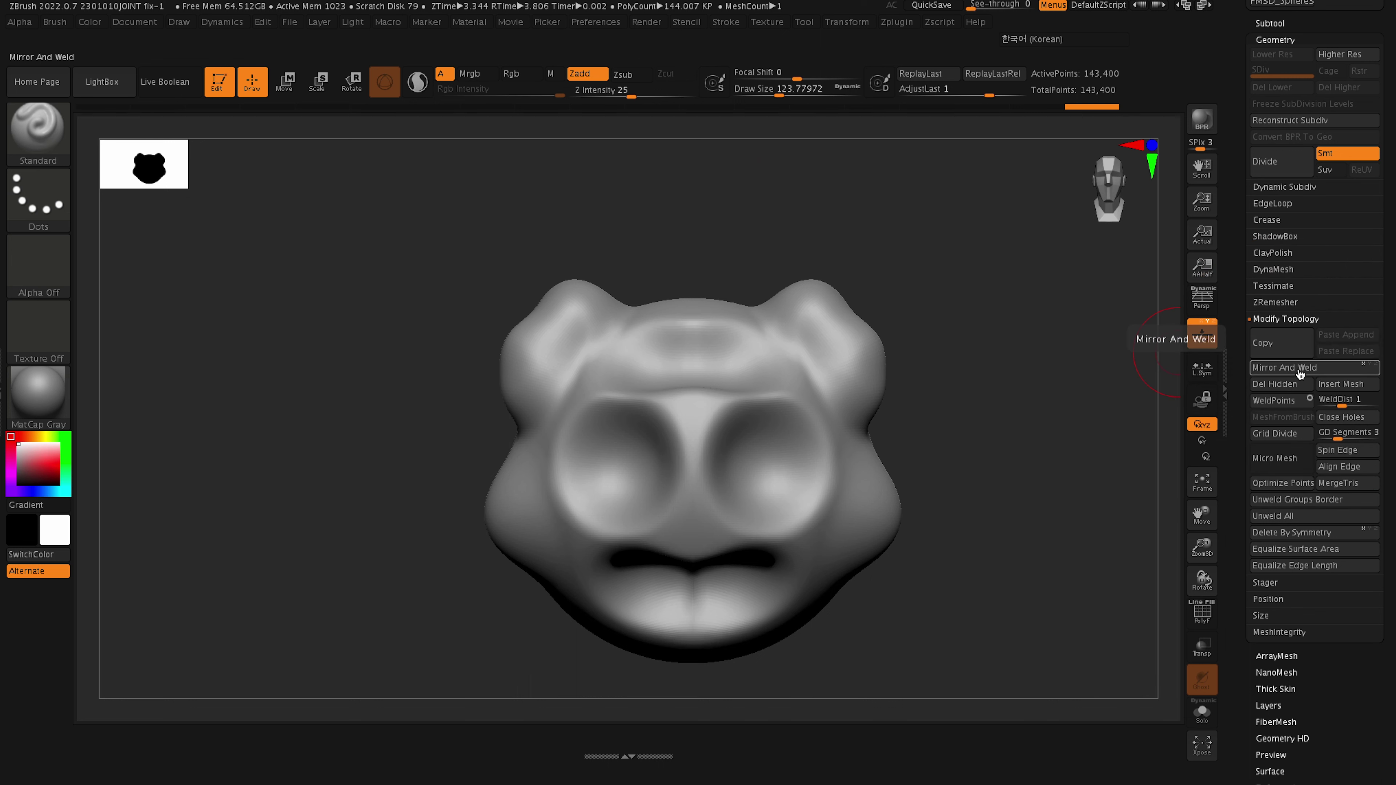
# Place a copy of the Mirror And Weld command in the empty shelf row above the brush size settings.
pyautogui.hotkey('ctrl', 'alt')
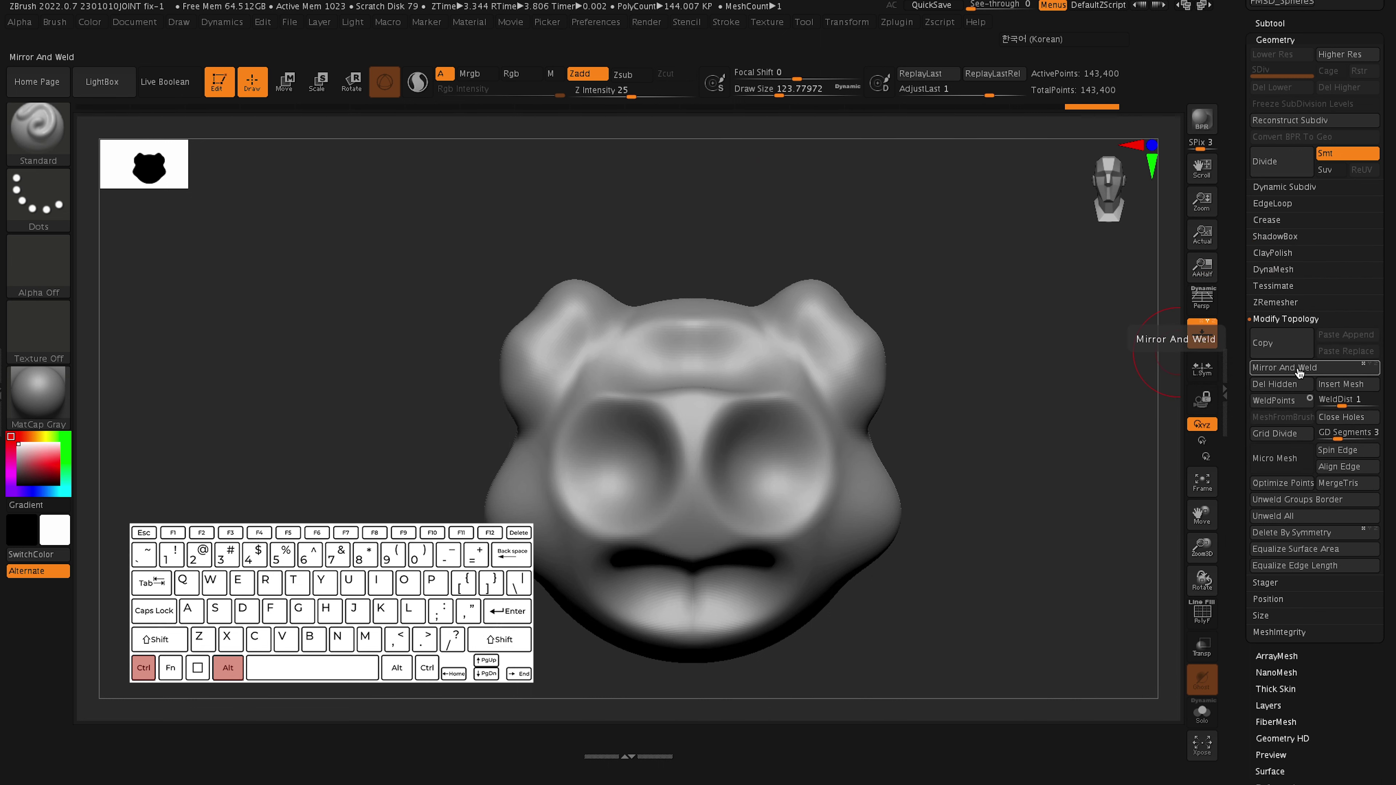
pyautogui.press('ctrl')
pyautogui.keyDown('ctrl'); pyautogui.keyDown('alt'); pyautogui.moveTo(1299, 373); pyautogui.dragTo(762, 48); pyautogui.keyUp('alt'); pyautogui.keyUp('ctrl')
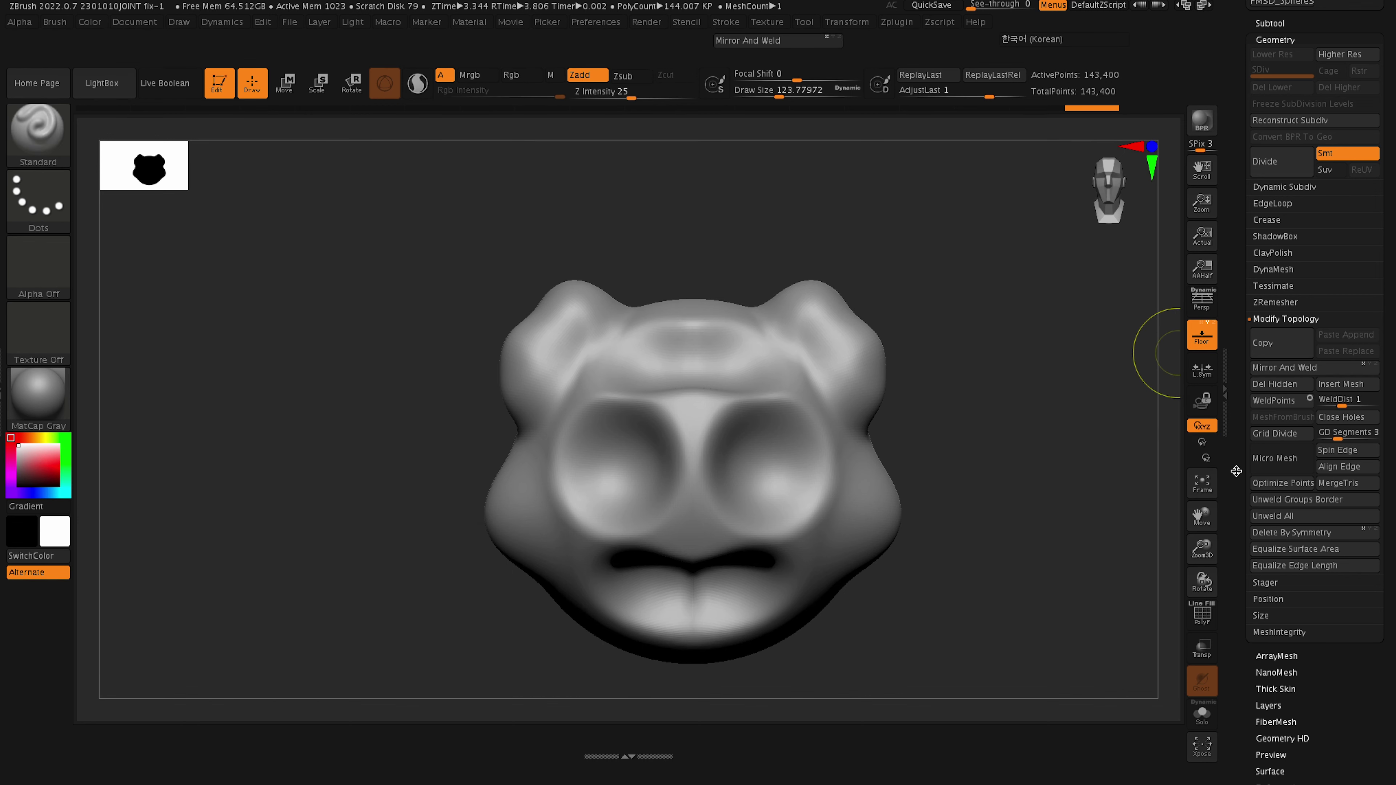
# Place a copy of the Deformation Mirror command beside Mirror And Weld in the shelf and end interface customization.
pyautogui.moveTo(1238, 471); pyautogui.dragTo(1239, 221)
pyautogui.click(1295, 539)
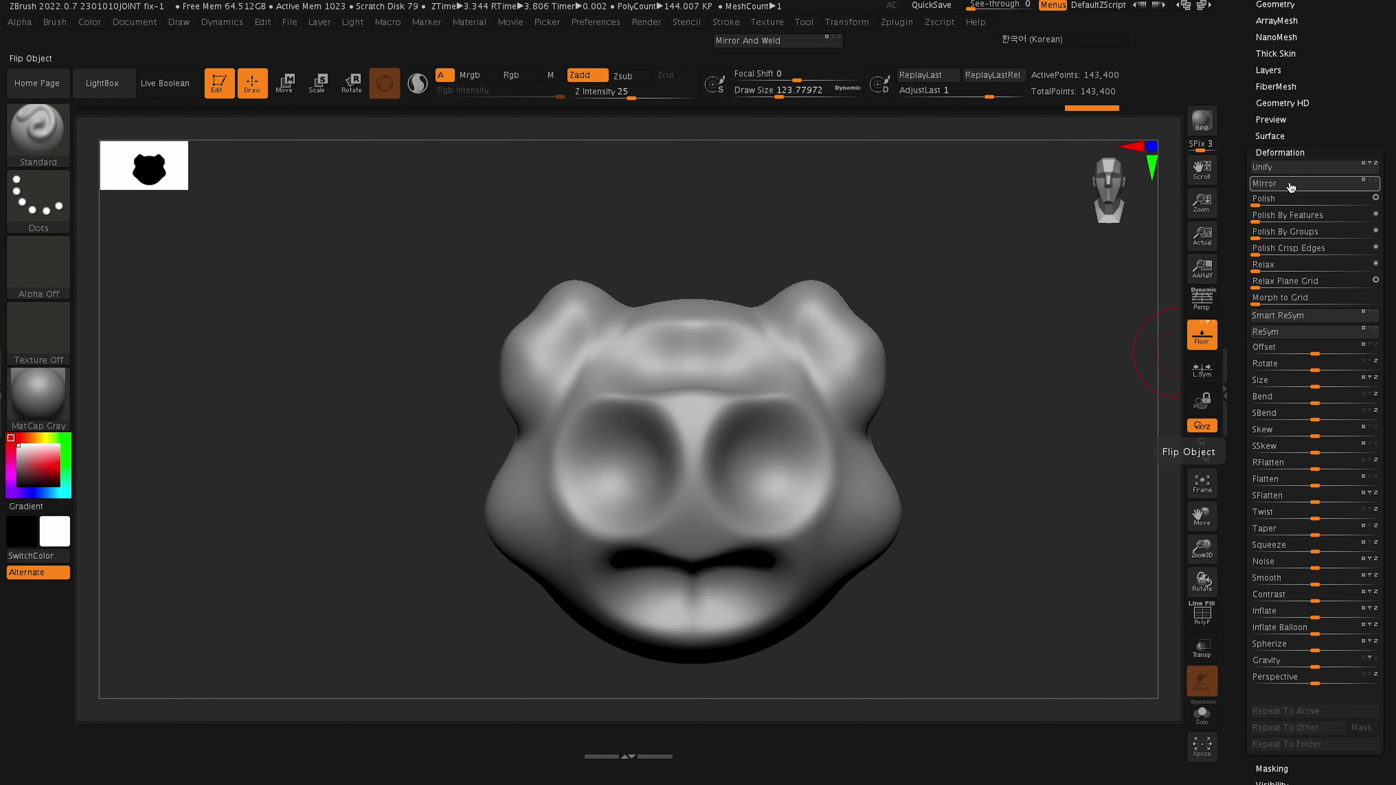
pyautogui.hotkey('ctrl', 'alt')
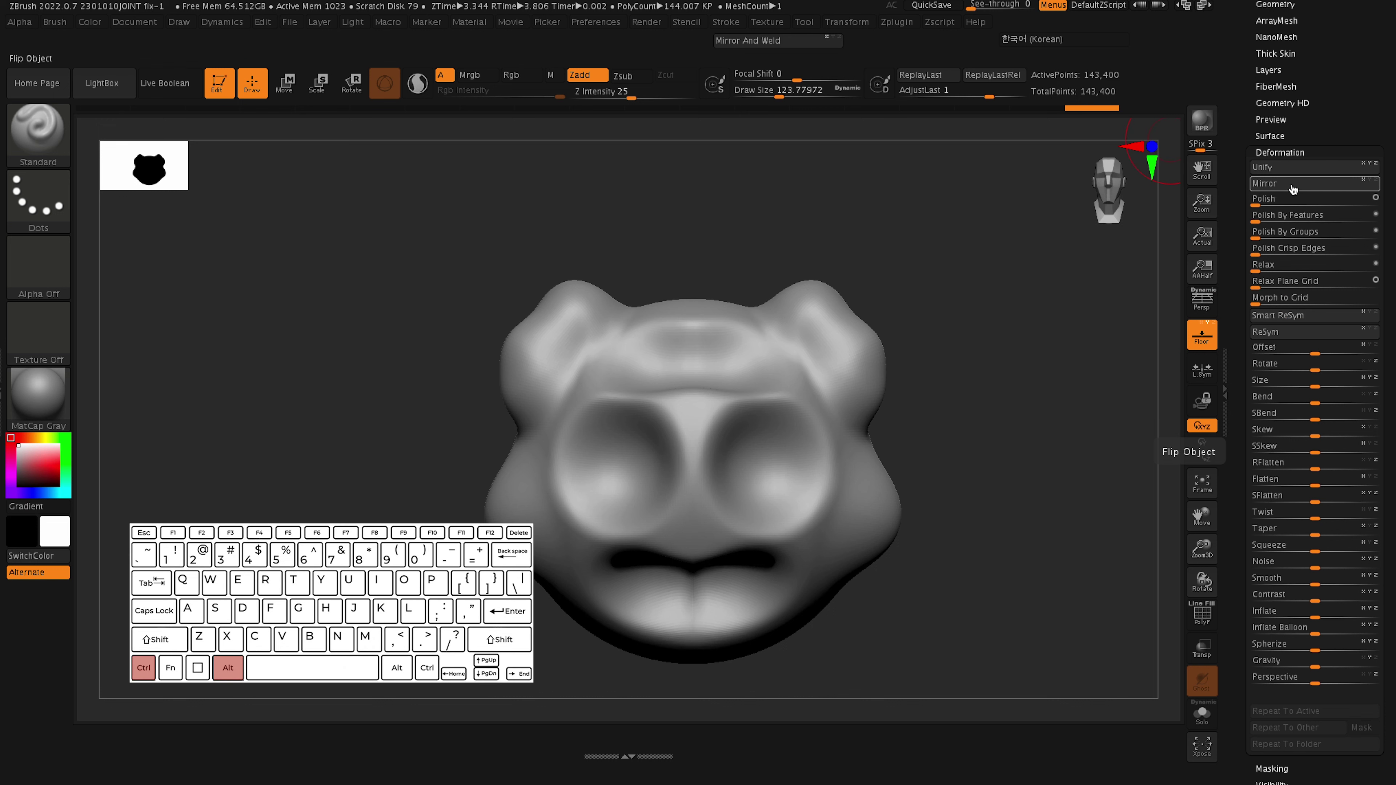
pyautogui.keyDown('ctrl'); pyautogui.keyDown('alt'); pyautogui.moveTo(1291, 188); pyautogui.dragTo(882, 47); pyautogui.keyUp('alt'); pyautogui.keyUp('ctrl')
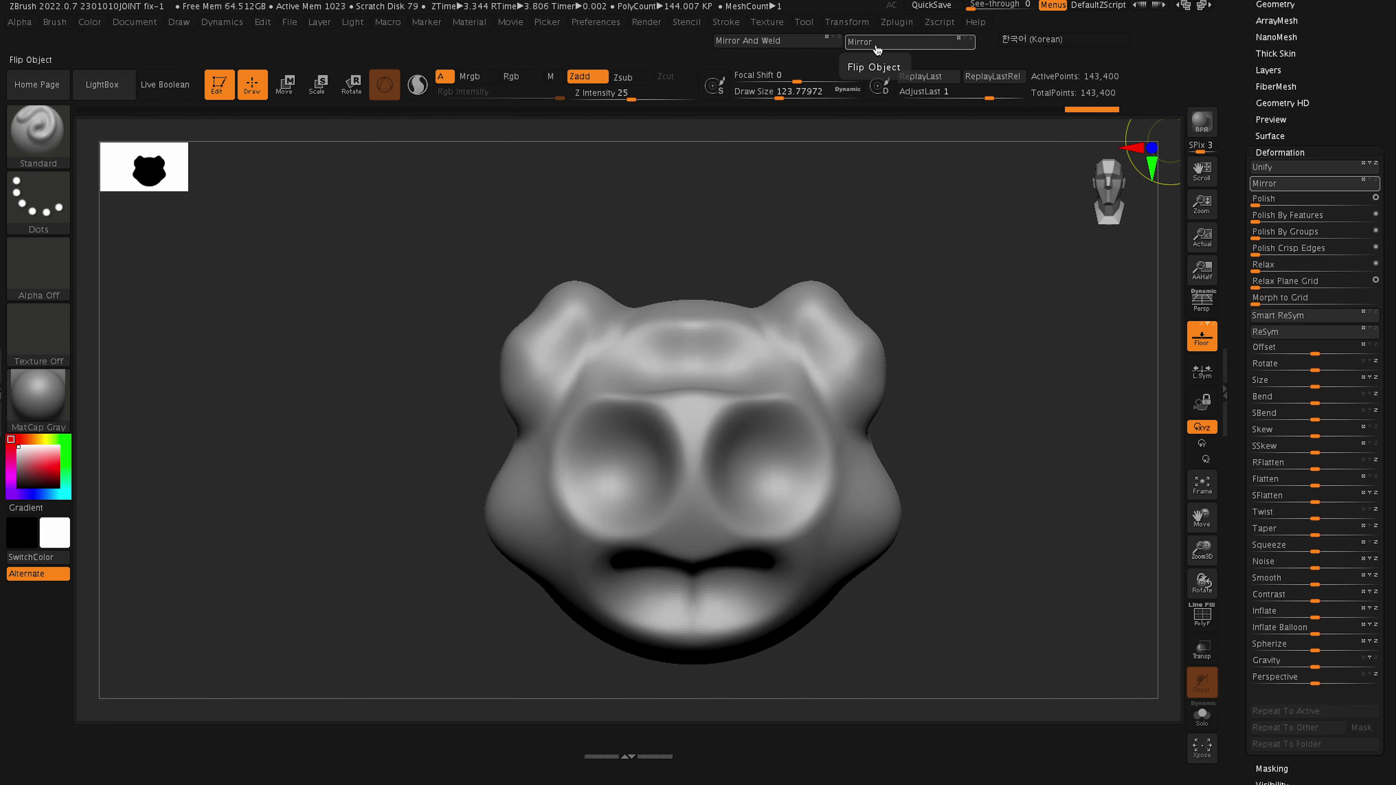
pyautogui.click(596, 22)
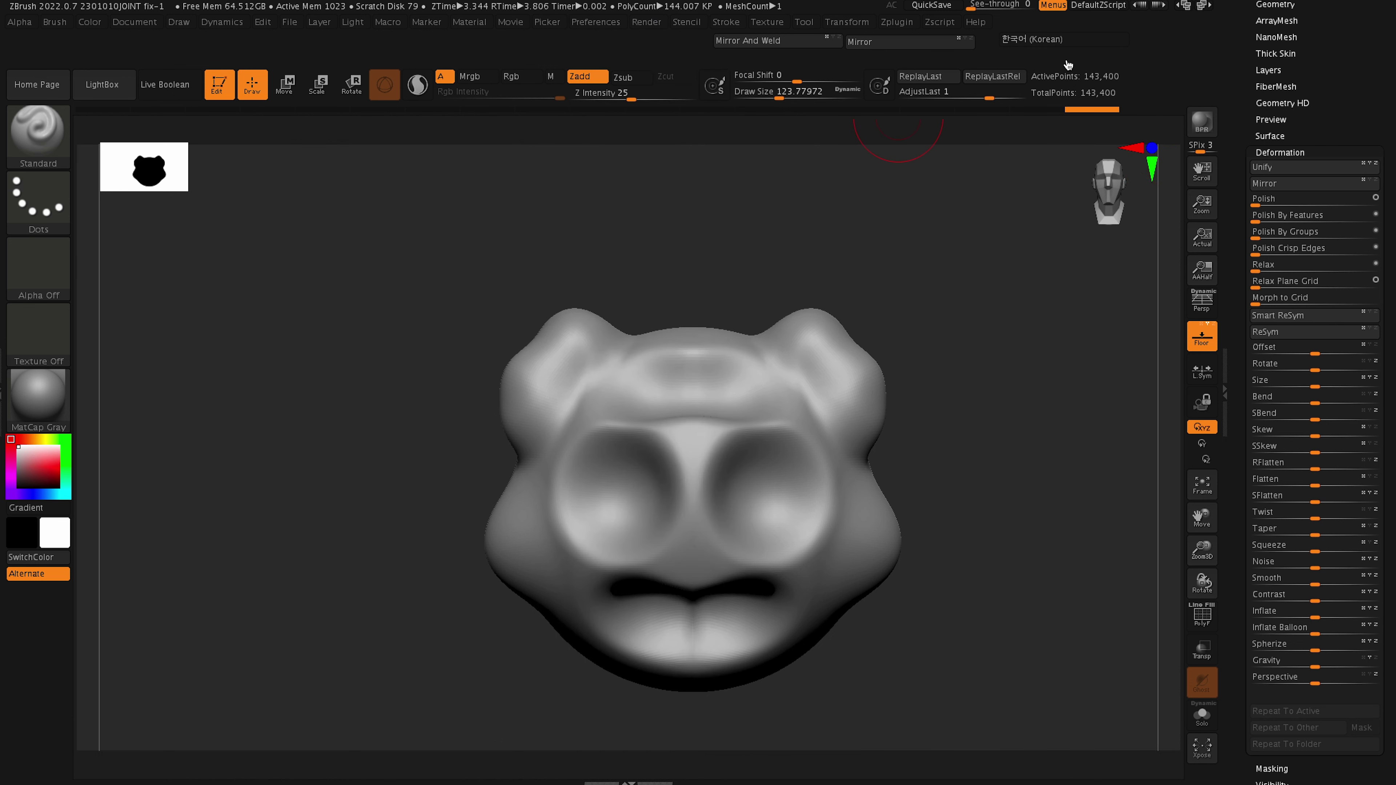
# Flip the one-sided bump on the back of the head with the shelf's Mirror, then copy it across with Mirror And Weld.
pyautogui.moveTo(994, 341); pyautogui.dragTo(945, 462)
pyautogui.moveTo(1231, 172); pyautogui.dragTo(1231, 290)
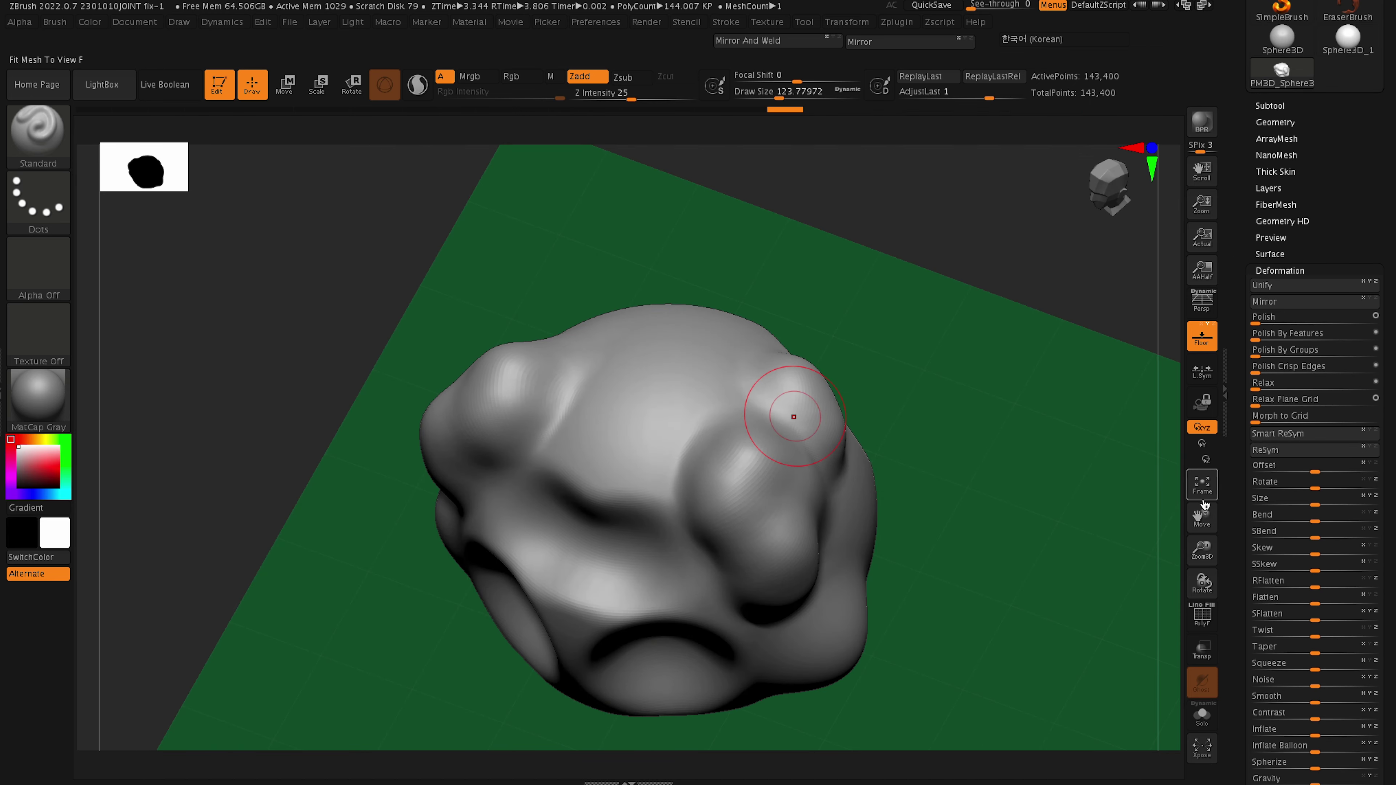
pyautogui.click(881, 44)
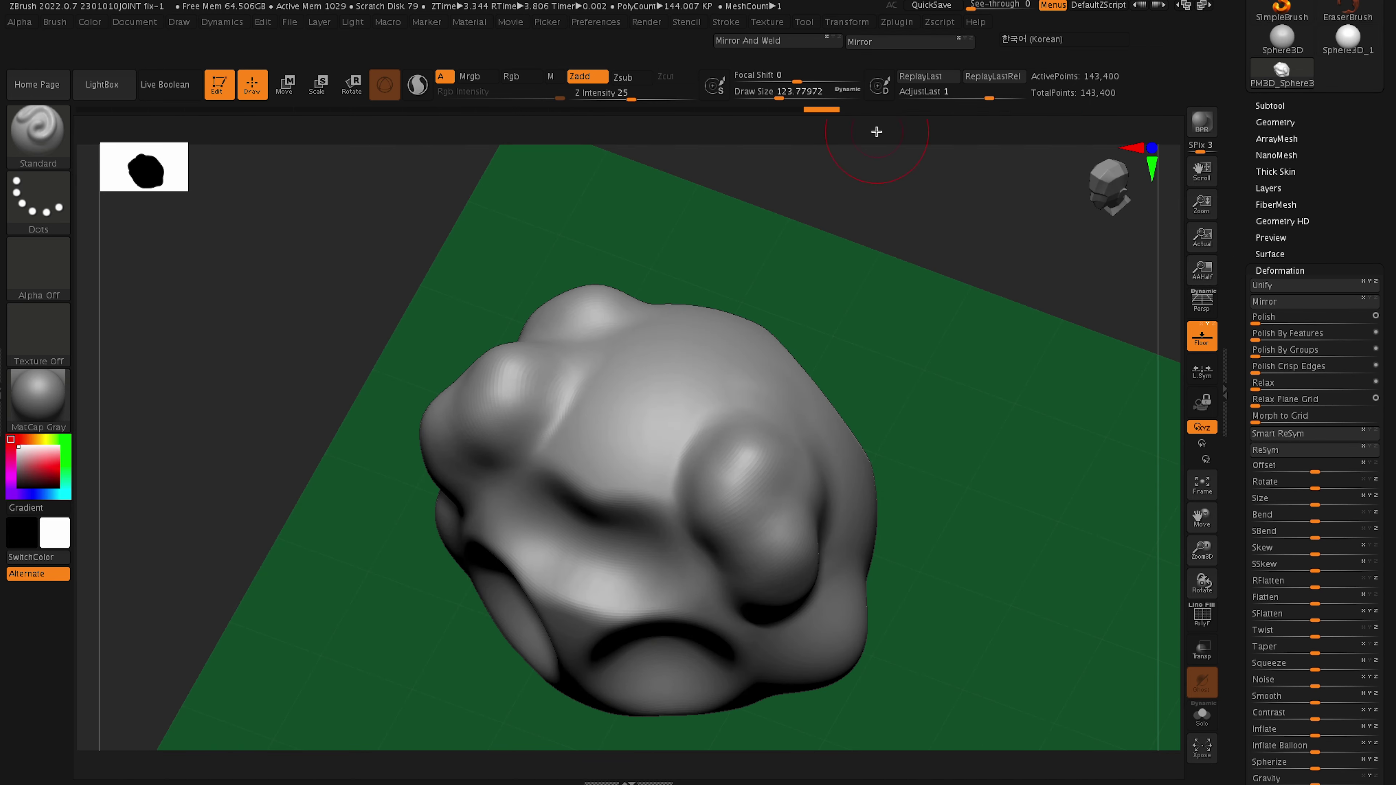
pyautogui.click(770, 43)
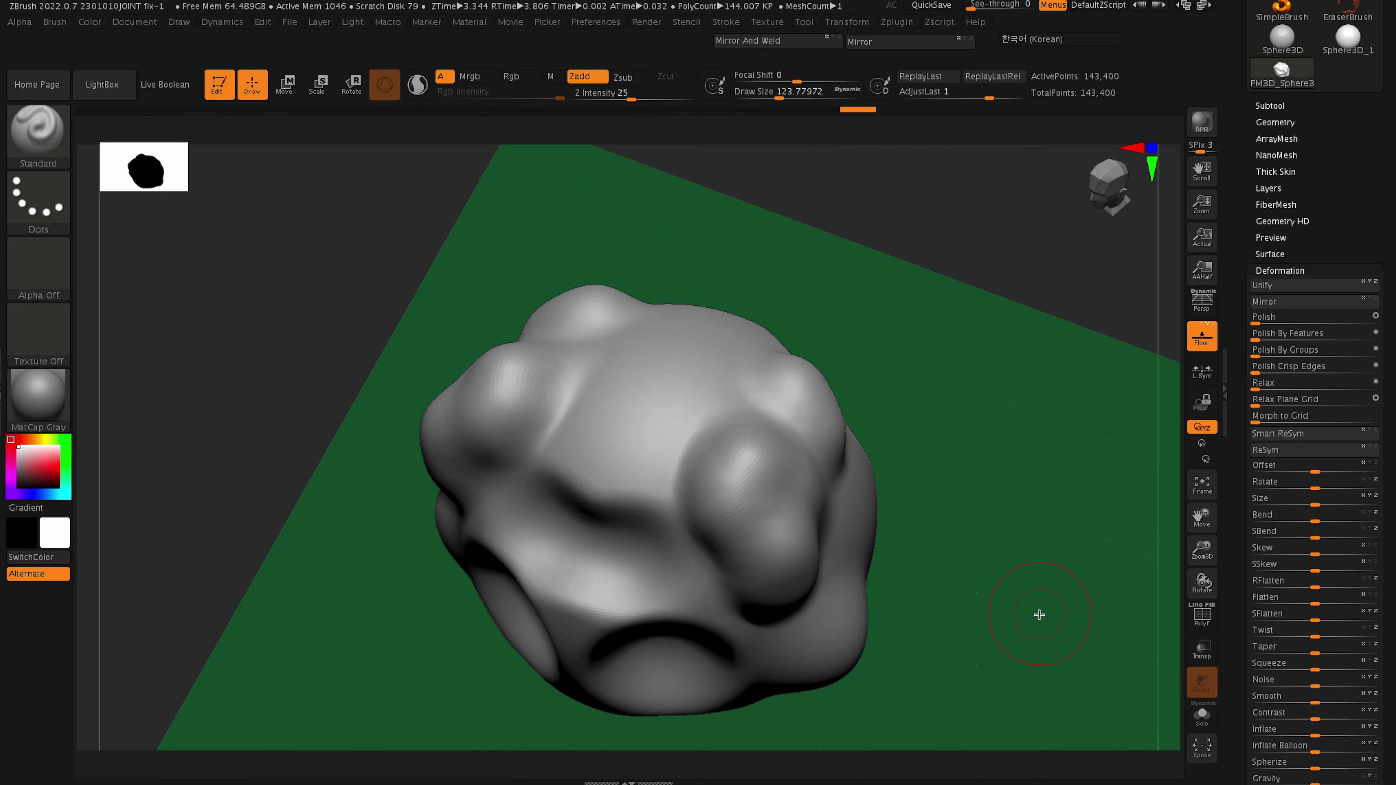
pyautogui.moveTo(1039, 615); pyautogui.dragTo(1014, 553)
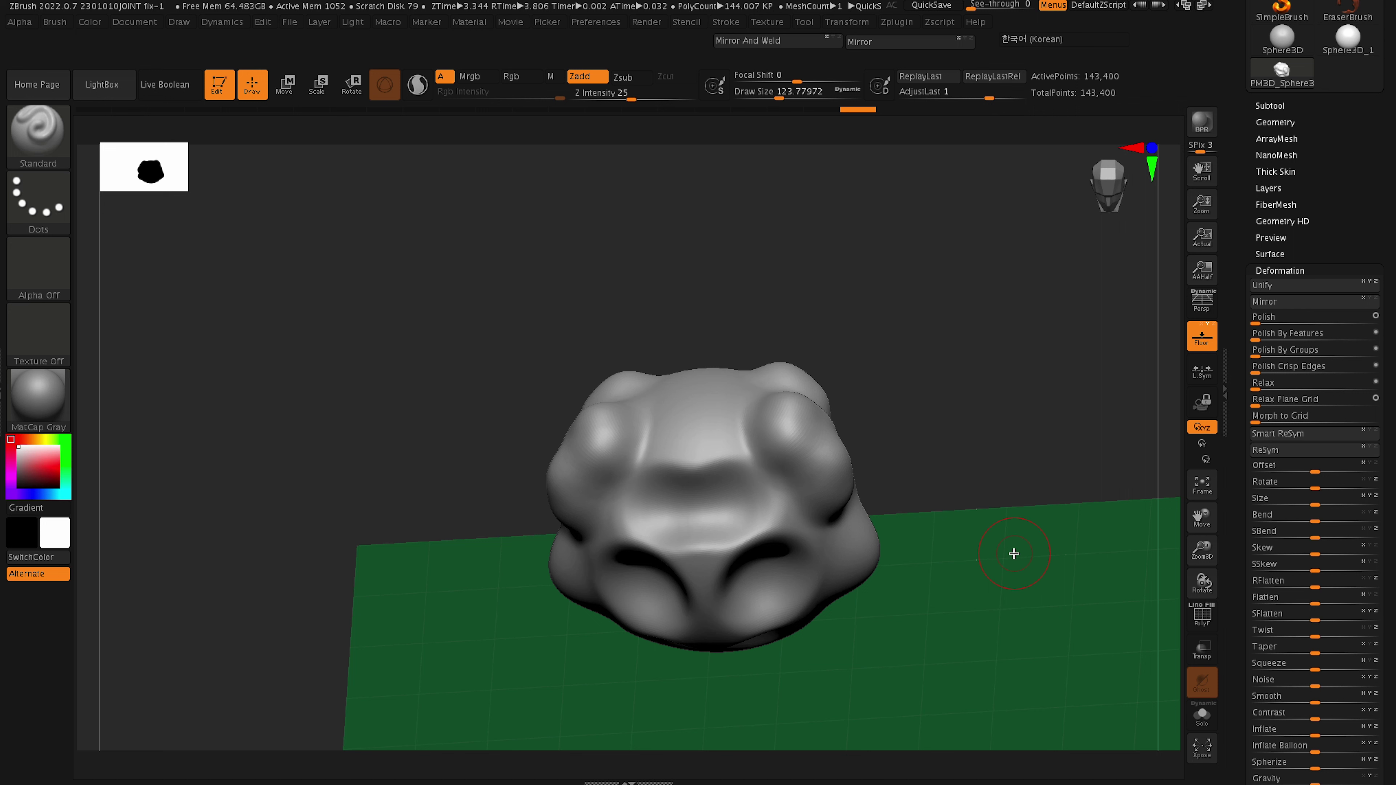
# Reopen the Geometry settings to view Mirror And Weld in its original place under Modify Topology.
pyautogui.click(1276, 122)
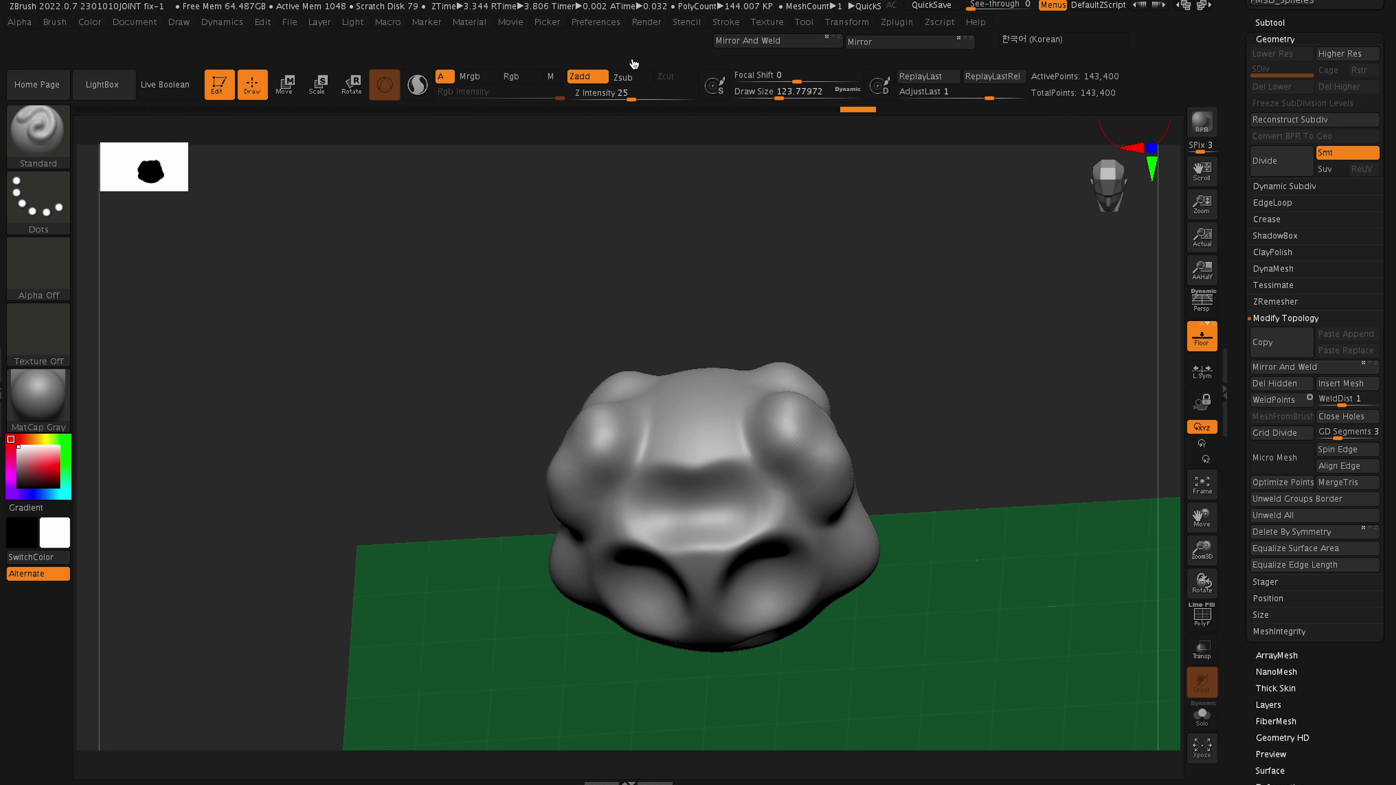
pyautogui.scroll(3, 1235, 302)
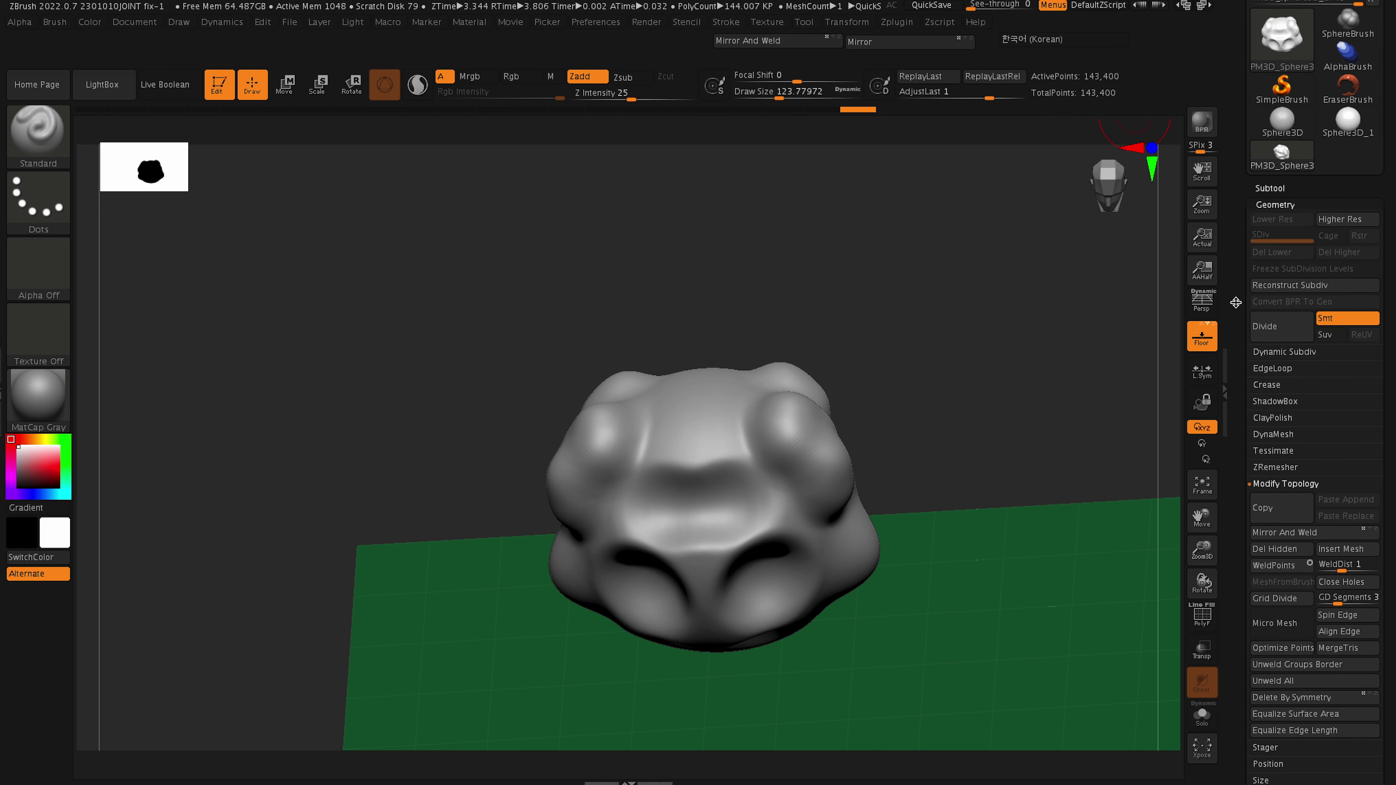
pyautogui.moveTo(1013, 553); pyautogui.dragTo(1007, 546)
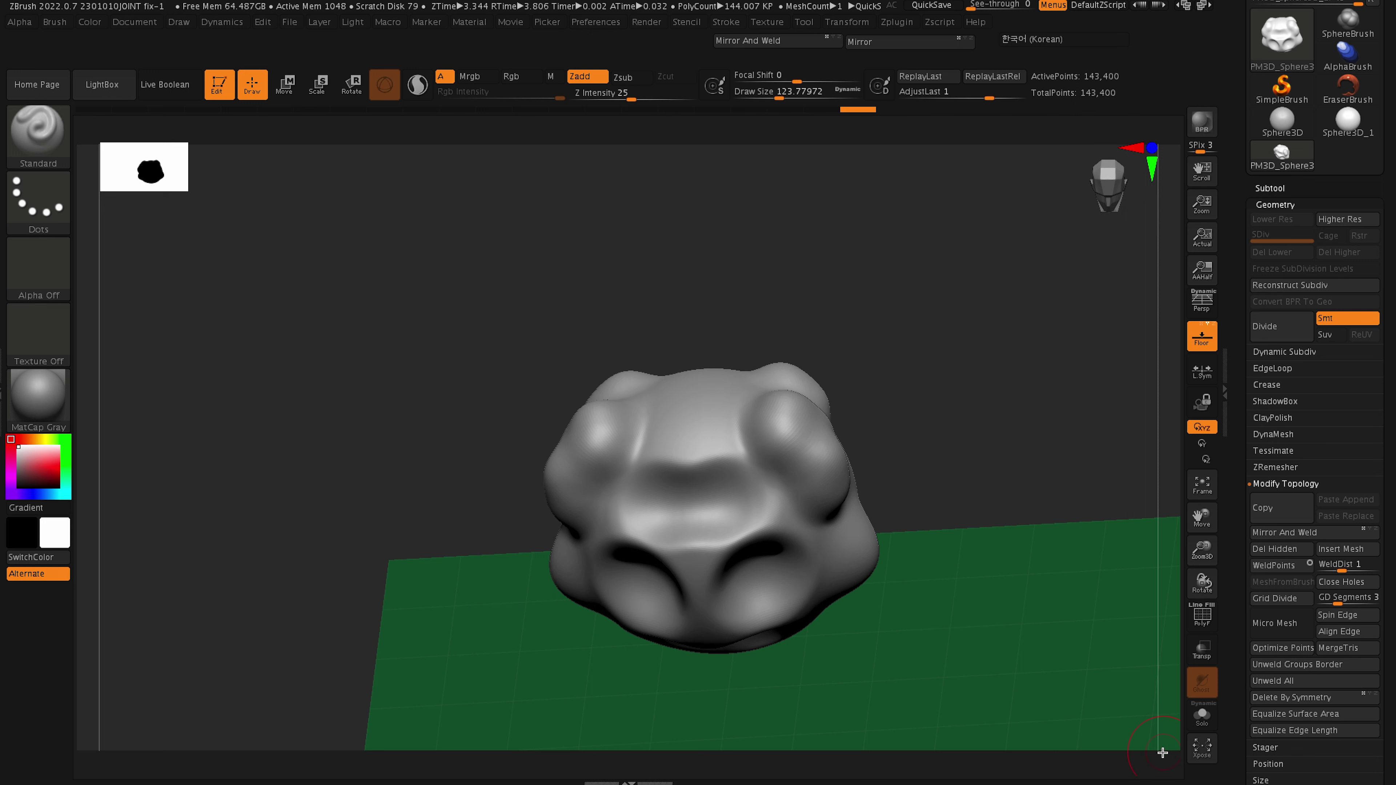
# Examine the Save UI option with the interface in Korean, opening its save dialog and closing it without saving.
pyautogui.click(607, 25)
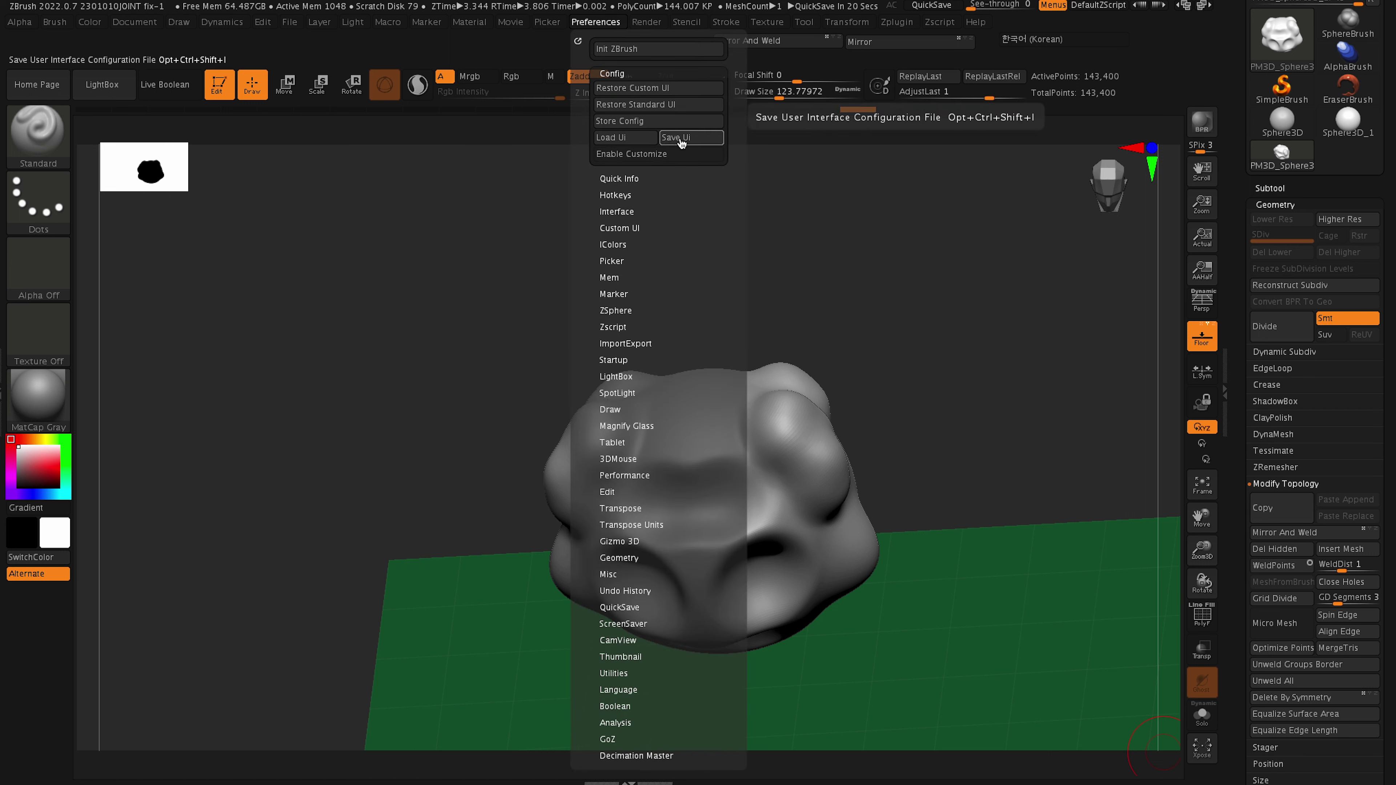
pyautogui.click(1058, 42)
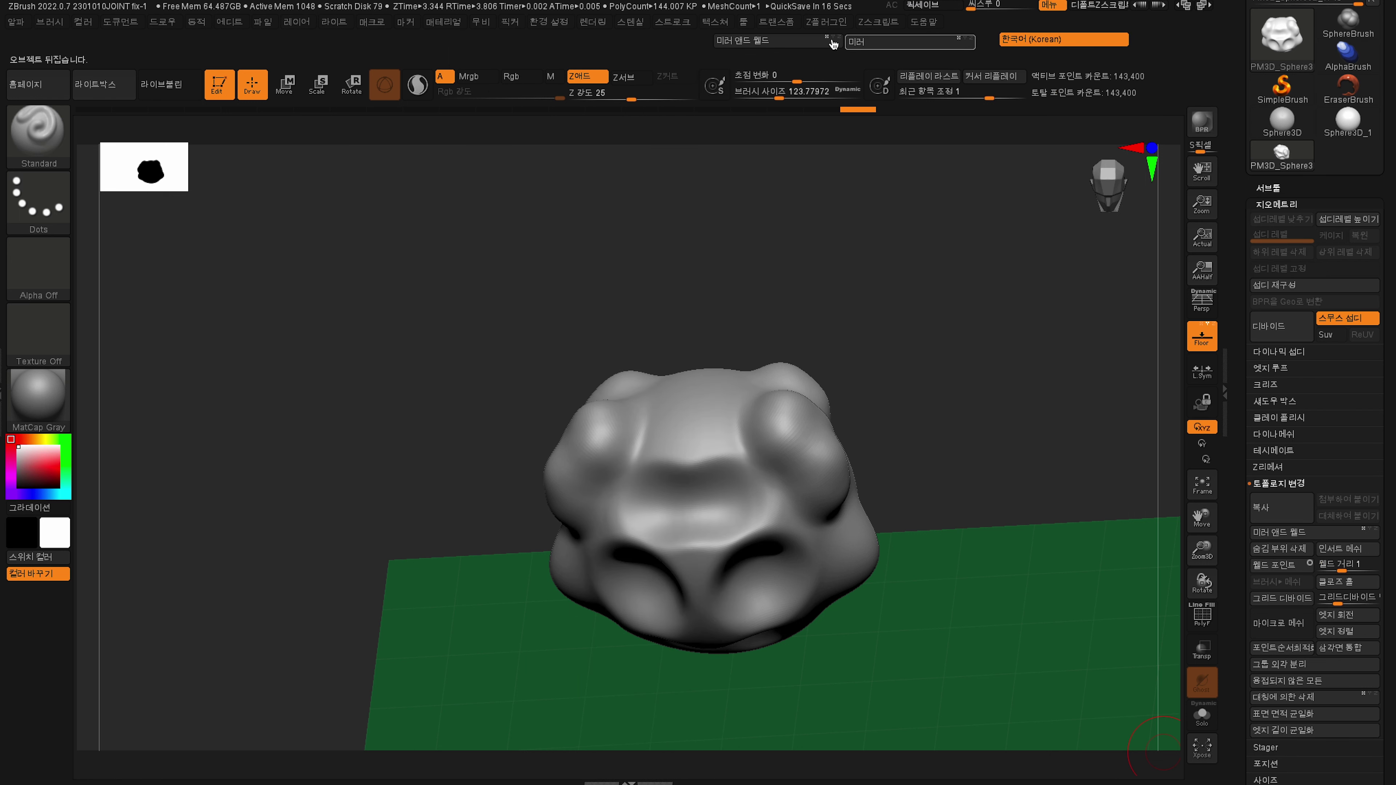
pyautogui.click(569, 29)
pyautogui.click(644, 139)
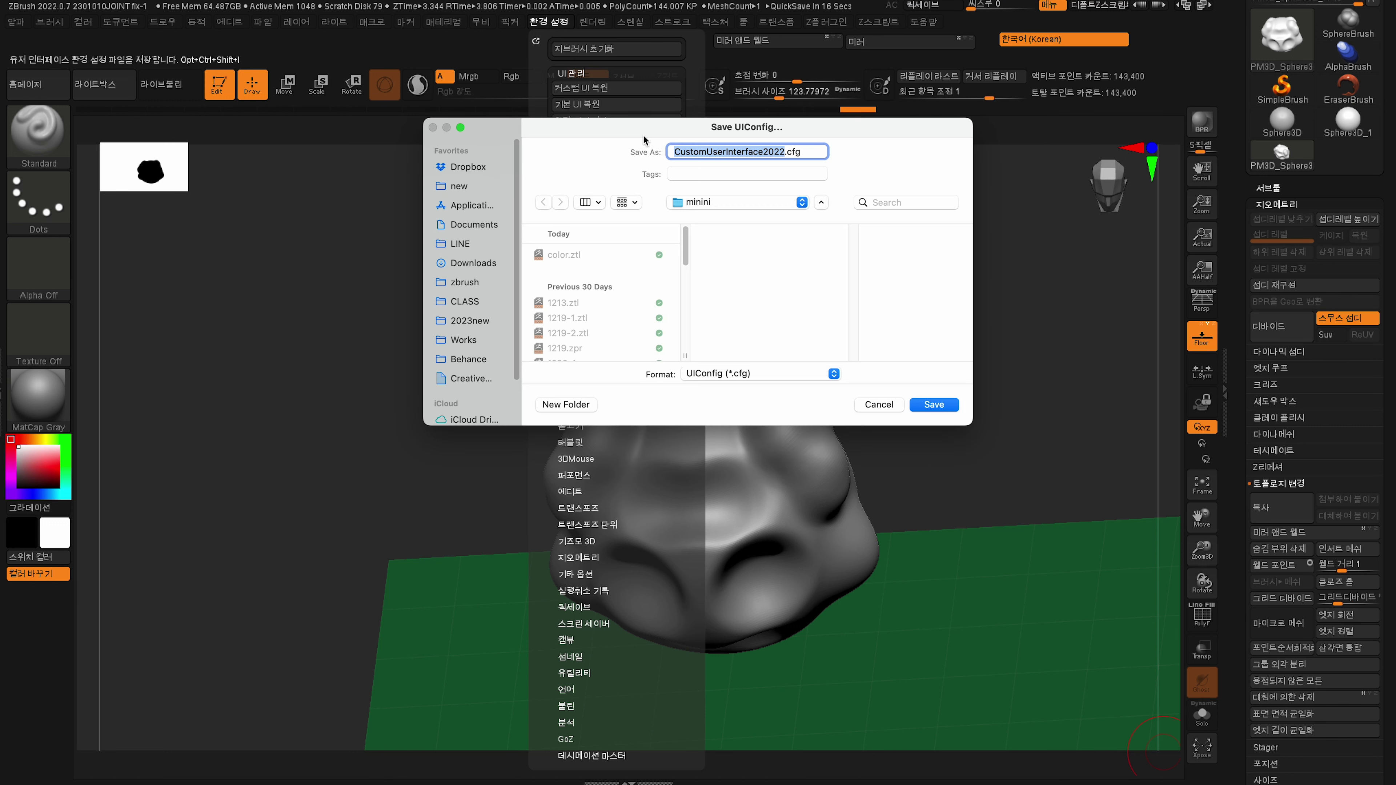
pyautogui.click(879, 406)
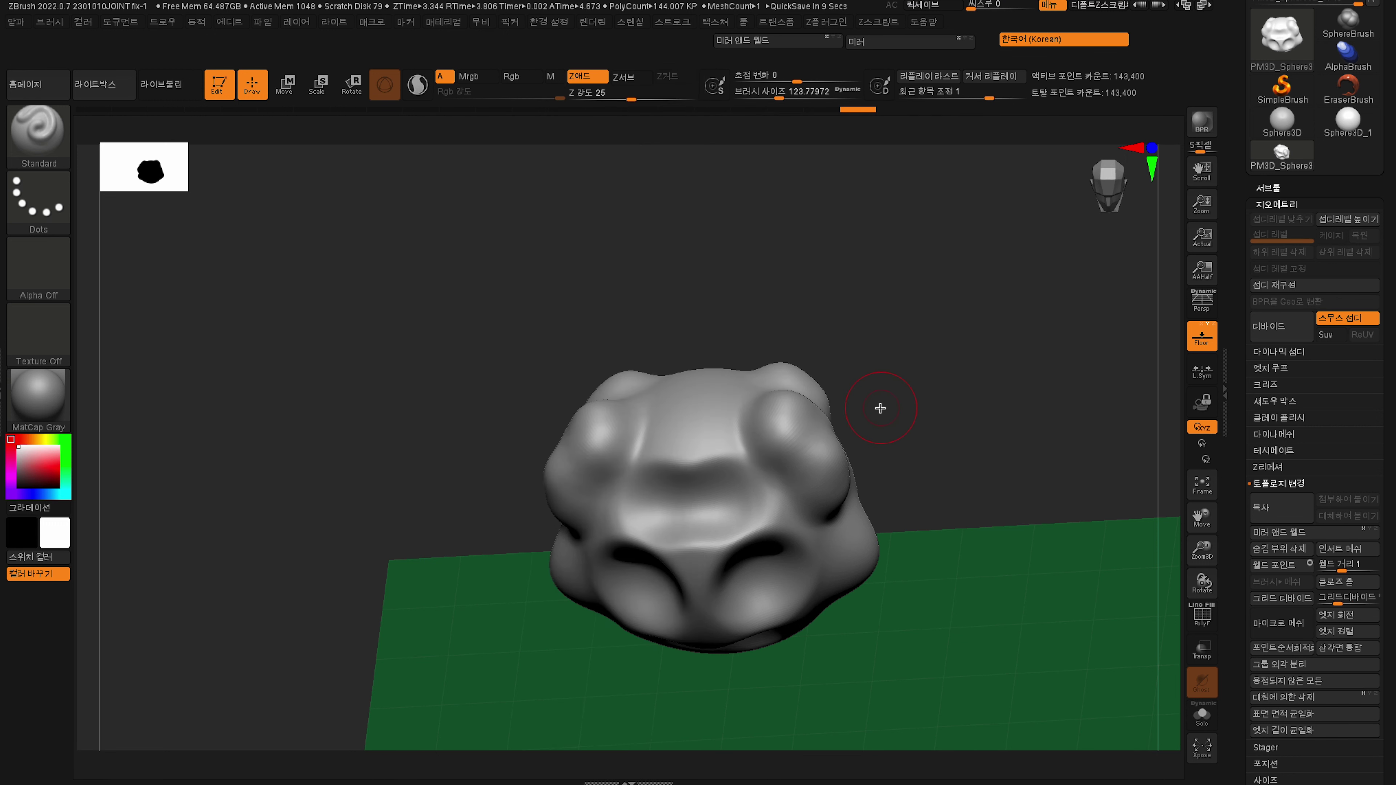
# Examine the Load UI option in the Config preferences, comparing its Korean and English names.
pyautogui.click(552, 22)
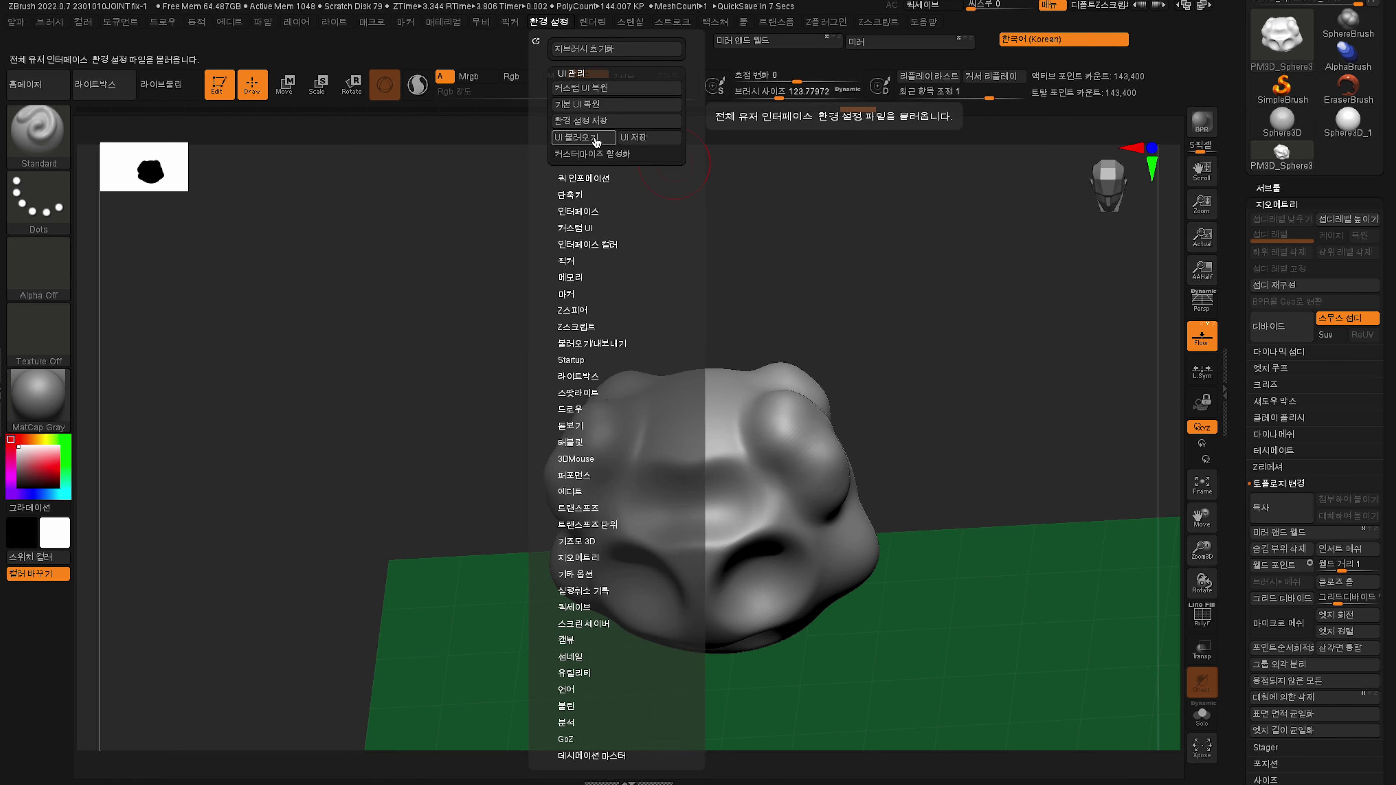
pyautogui.press('k')
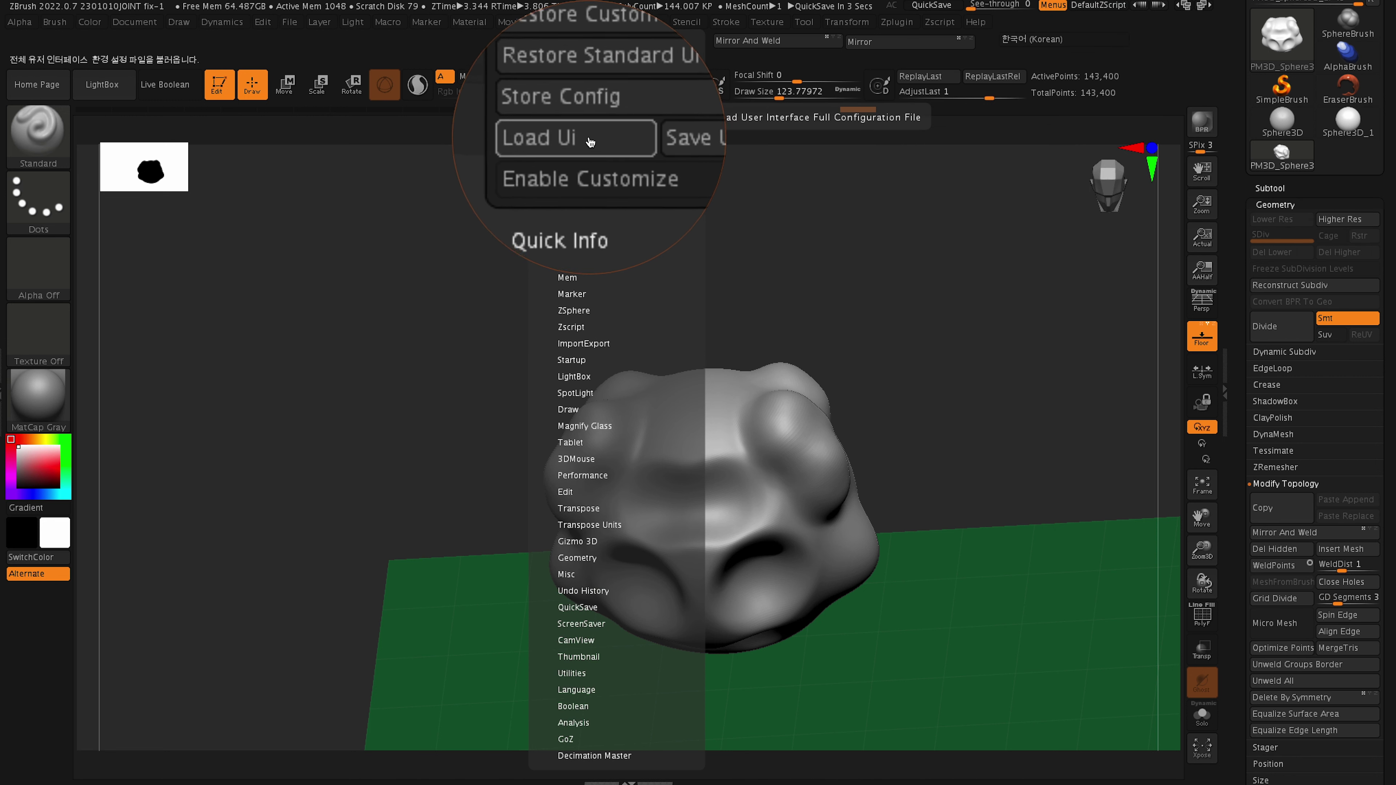
pyautogui.moveTo(992, 242); pyautogui.dragTo(964, 190)
pyautogui.click(607, 23)
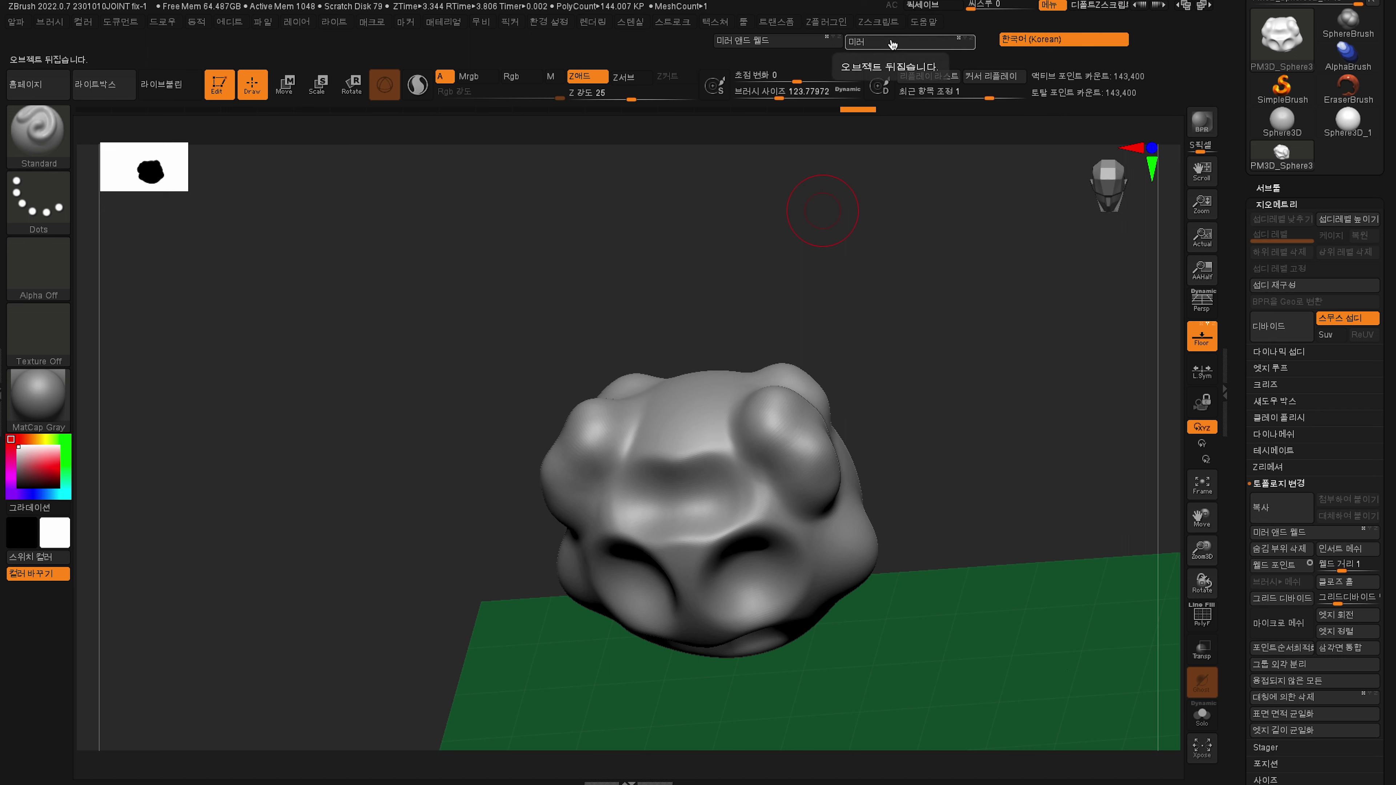
pyautogui.click(549, 22)
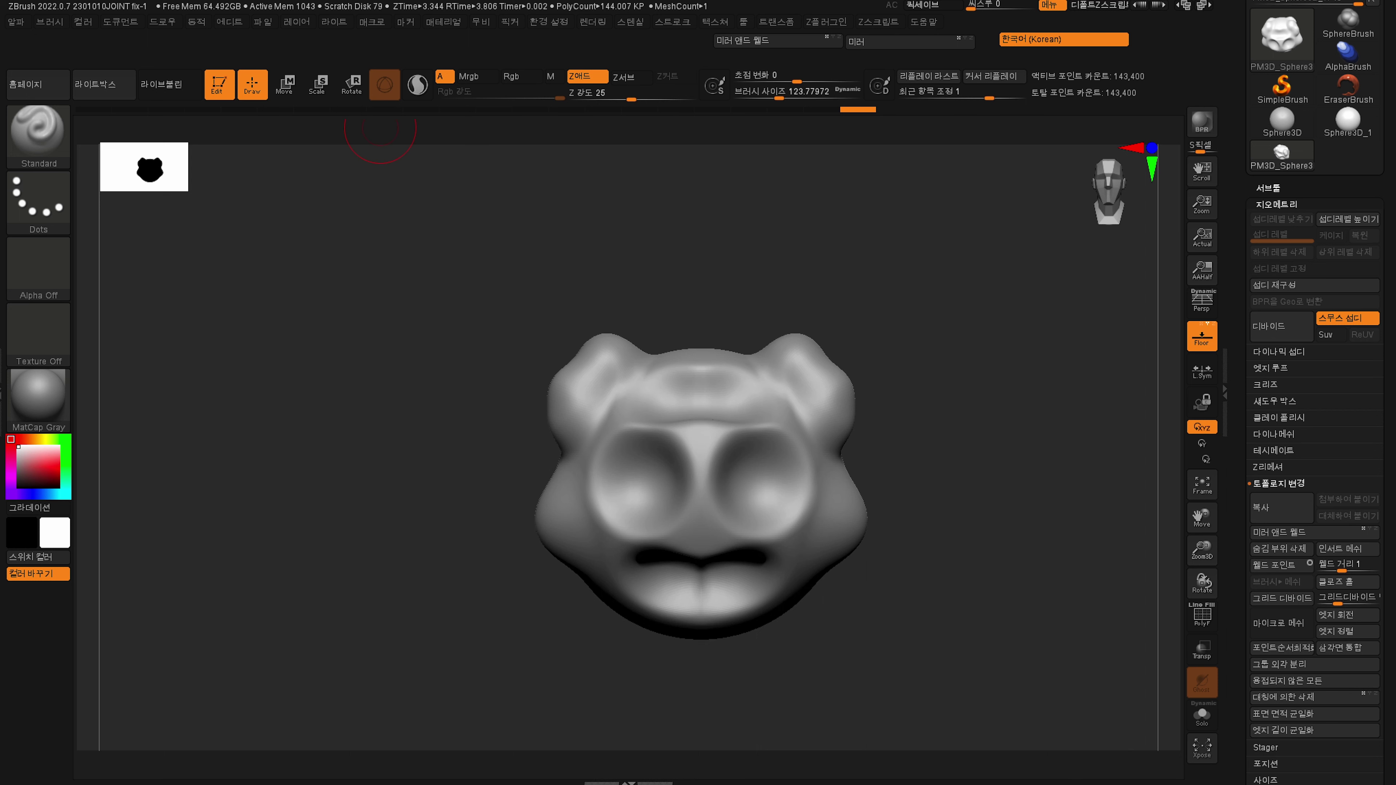
# Open the Subtool settings and go to the Insert command.
pyautogui.click(1267, 190)
pyautogui.scroll(-2, 1267, 193)
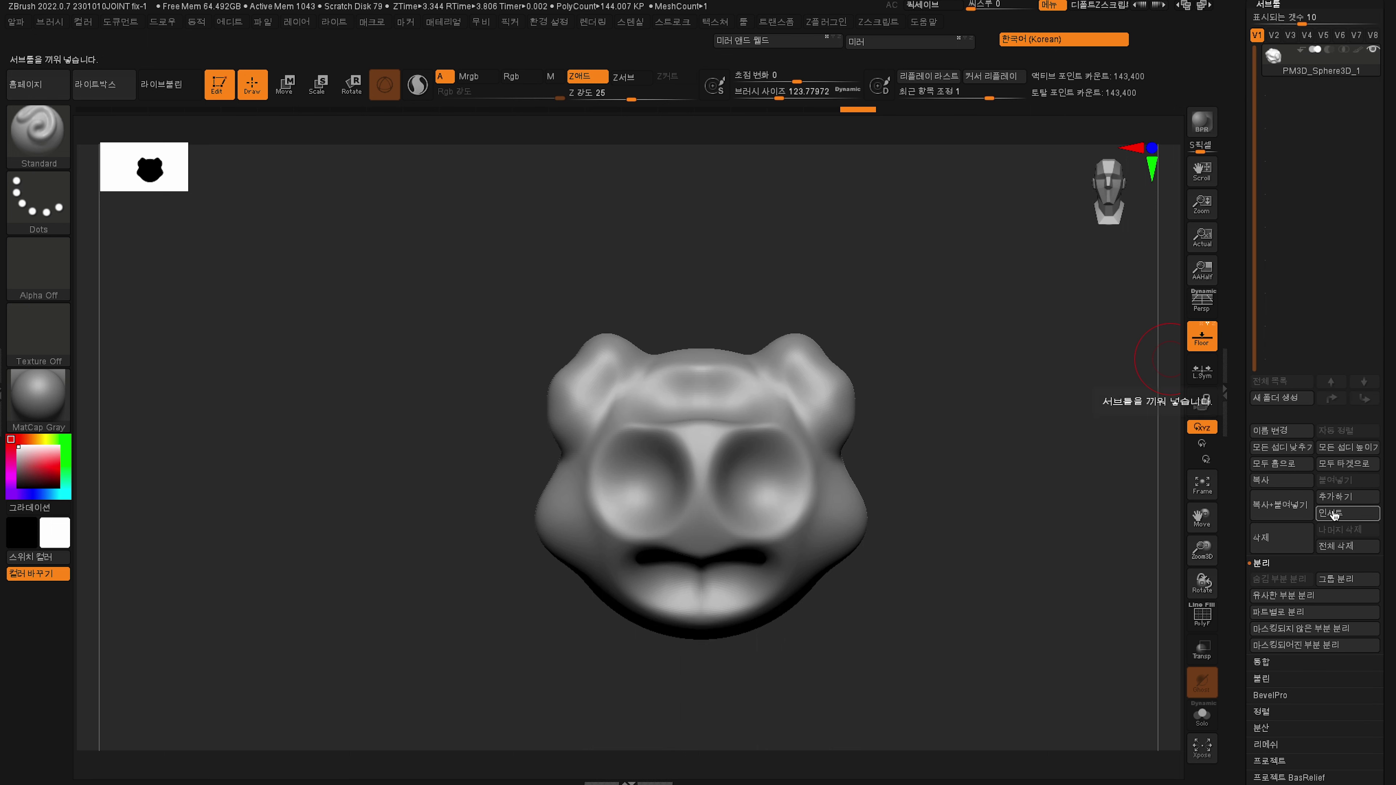